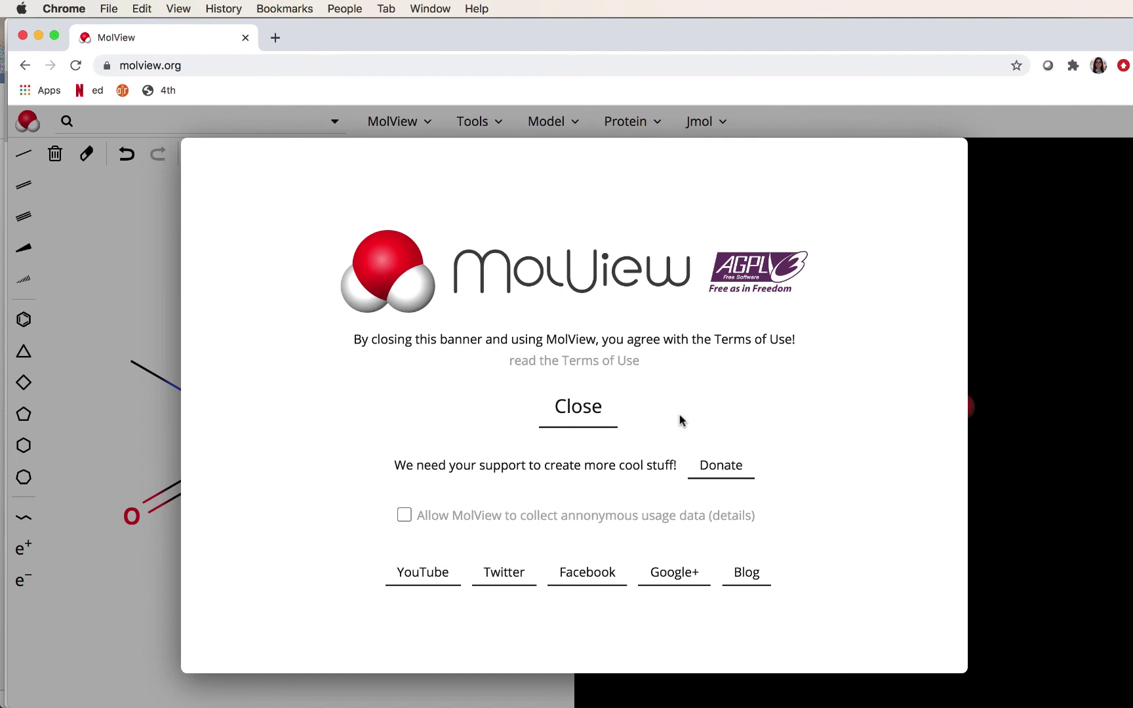
Close the welcome banner, then rotate and enlarge the 3D molecule to match the orientation of the 2D structure
{"action": "left_click", "coordinate": [551, 412]}
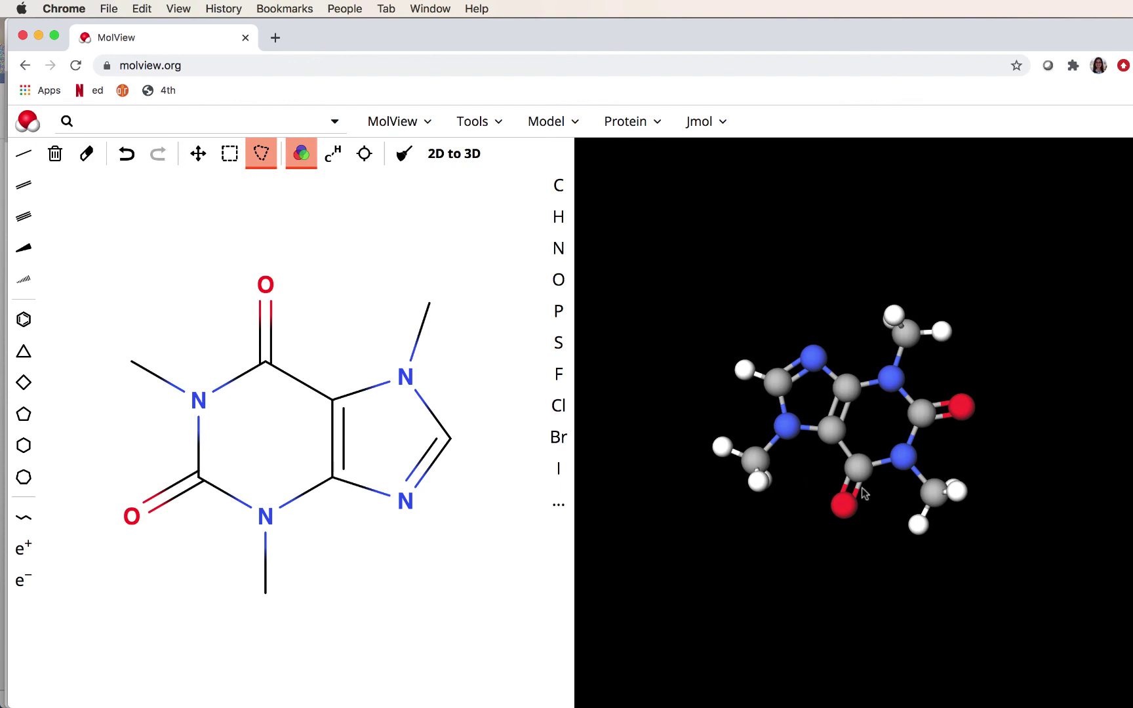
{"action": "left_click_drag", "start_coordinate": [946, 480], "coordinate": [857, 437]}
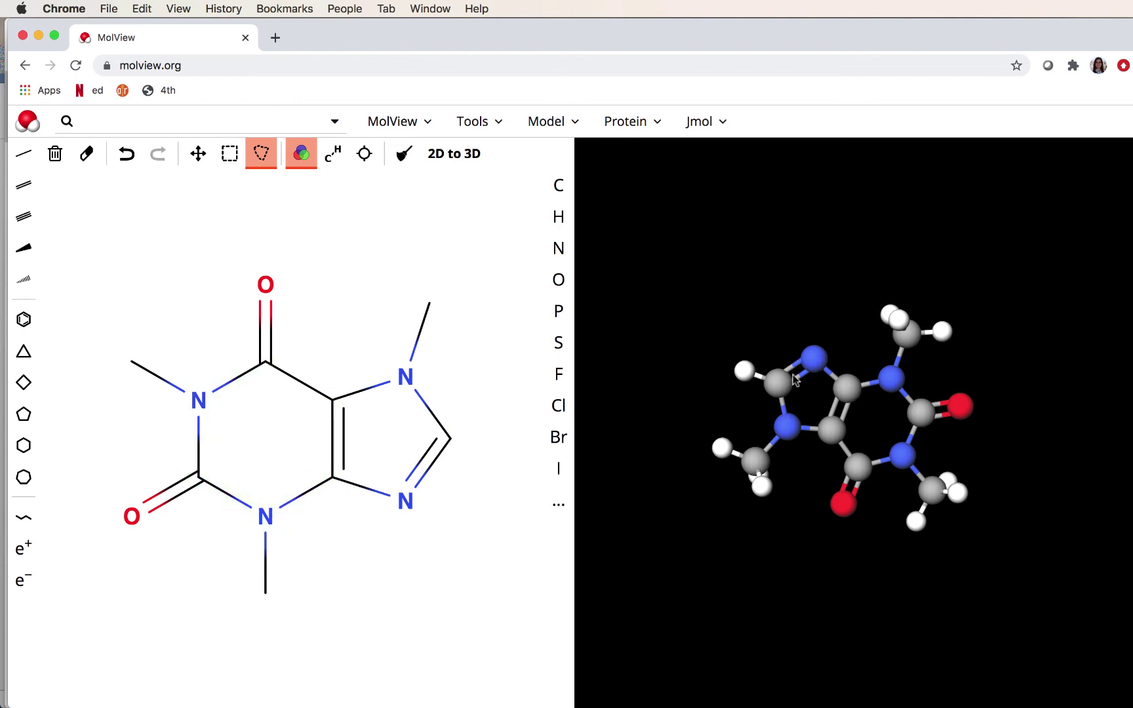
{"action": "left_click_drag", "start_coordinate": [756, 377], "coordinate": [1130, 444]}
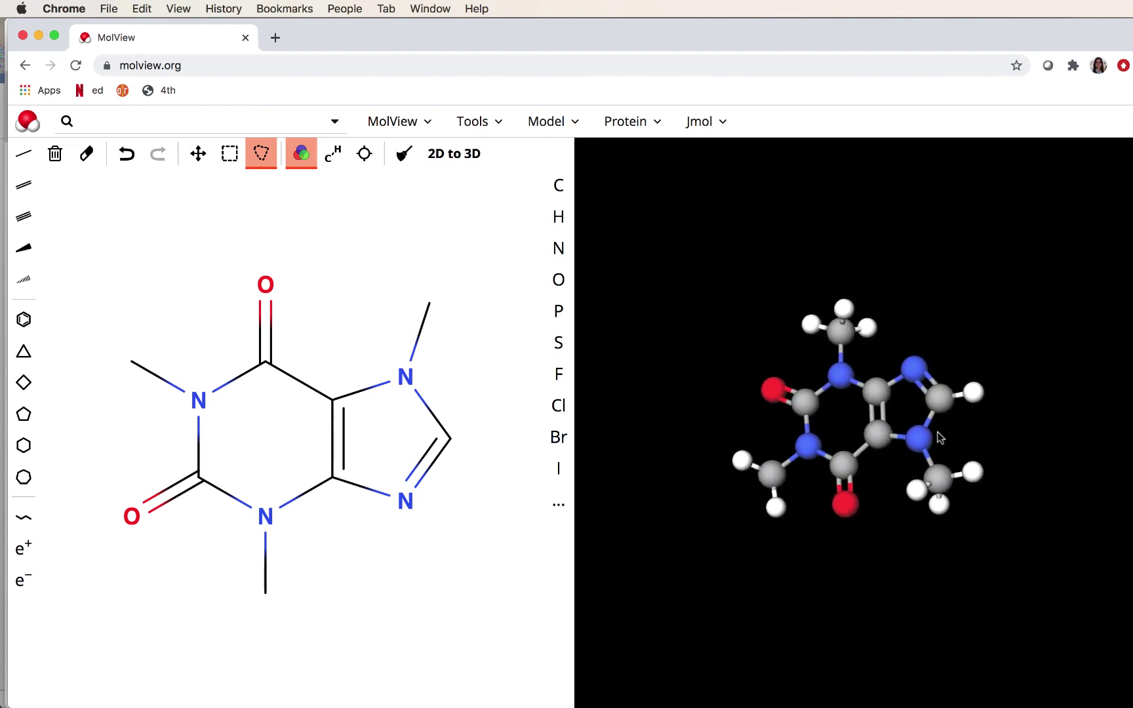
{"action": "left_click_drag", "start_coordinate": [863, 320], "coordinate": [974, 423]}
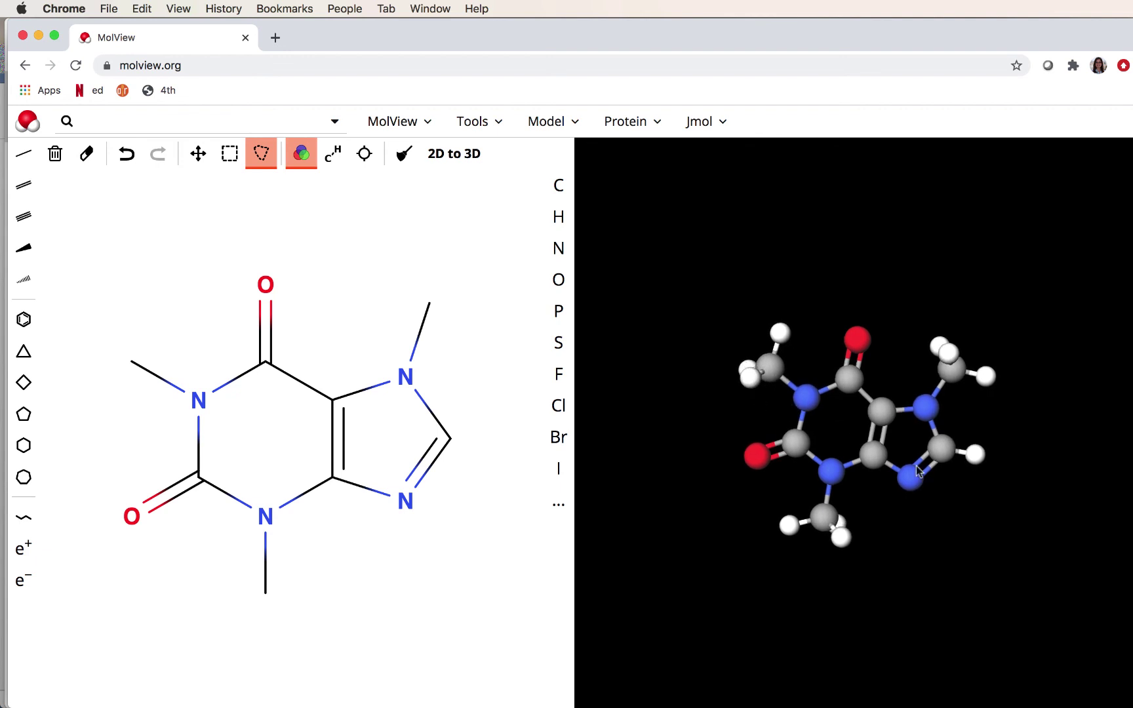
{"action": "scroll", "coordinate": [877, 461], "scroll_direction": "up", "scroll_amount": 5}
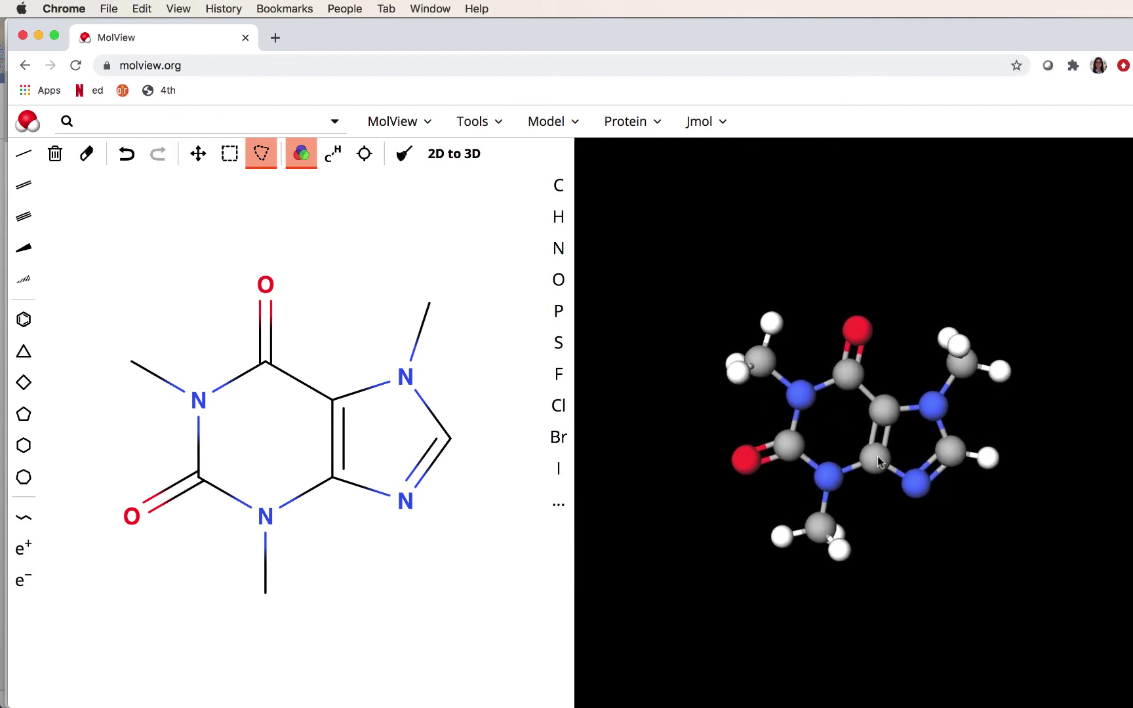
{"action": "scroll", "coordinate": [877, 456], "scroll_direction": "up", "scroll_amount": 4}
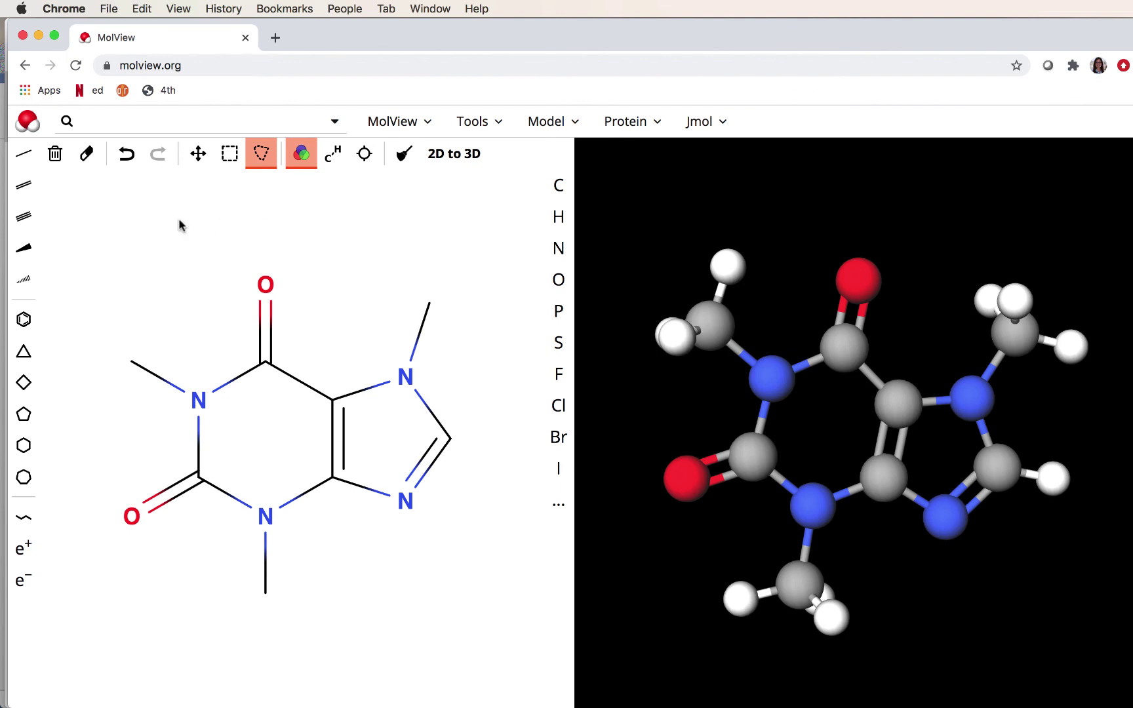
Clear the existing 2D structure and draw a zigzag carbon chain of five single bonds
{"action": "left_click", "coordinate": [55, 157]}
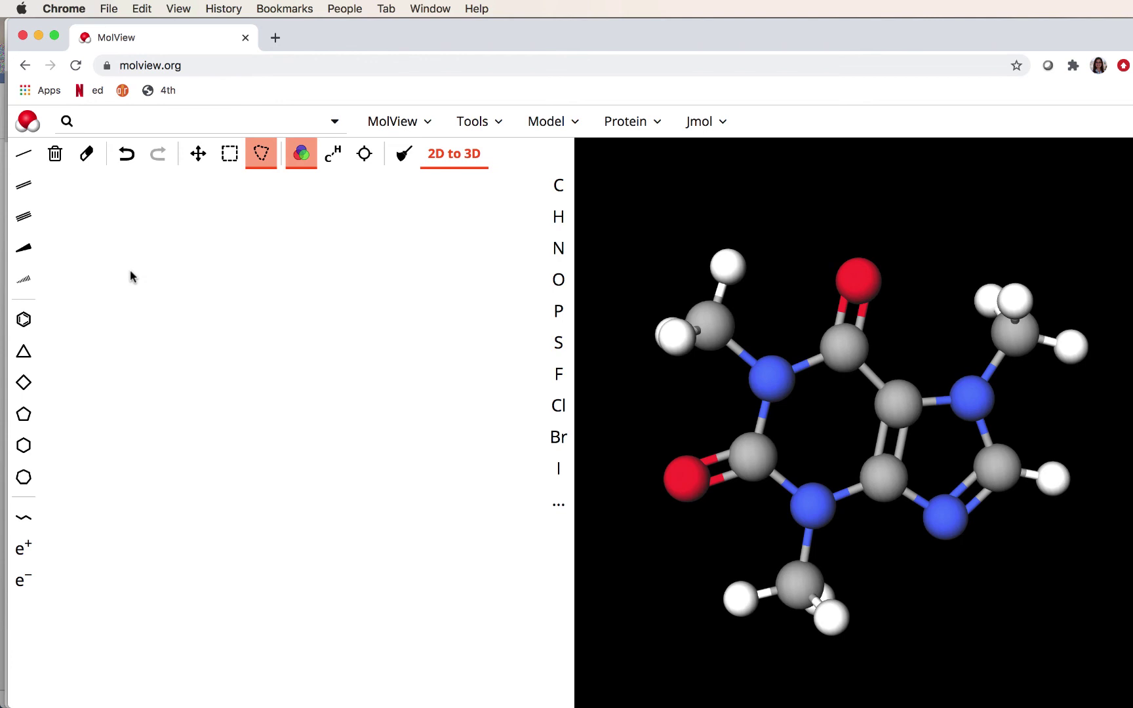
{"action": "left_click", "coordinate": [24, 157]}
{"action": "left_click", "coordinate": [234, 434]}
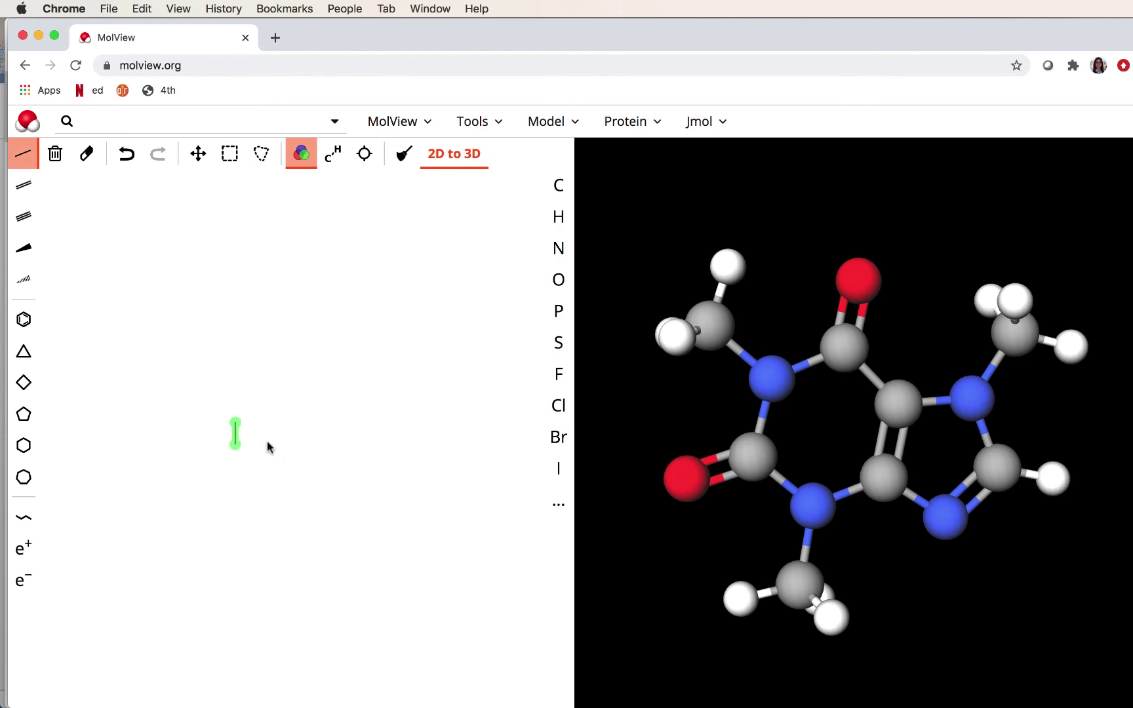
{"action": "mouse_move", "coordinate": [234, 423]}
{"action": "left_mouse_down"}
{"action": "mouse_move", "coordinate": [257, 410]}
{"action": "mouse_move", "coordinate": [273, 371]}
{"action": "left_mouse_up"}
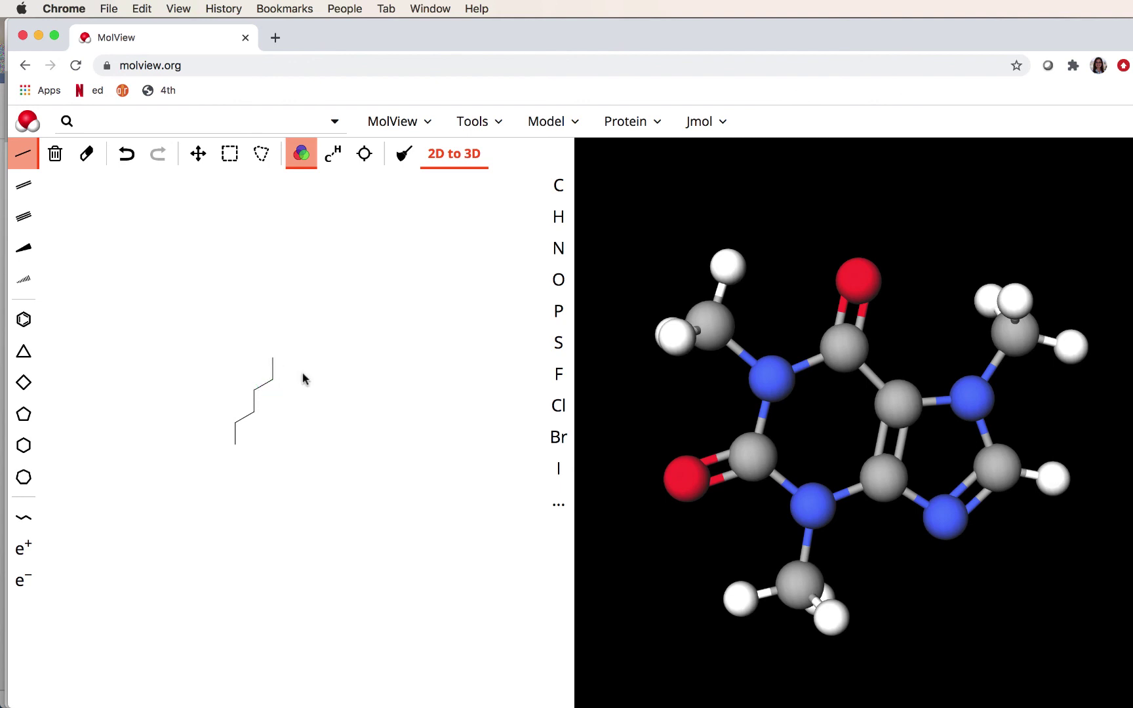
Make the chain's uppermost bond double and add a triple bond to the carbon at its lower end
{"action": "left_click", "coordinate": [24, 185]}
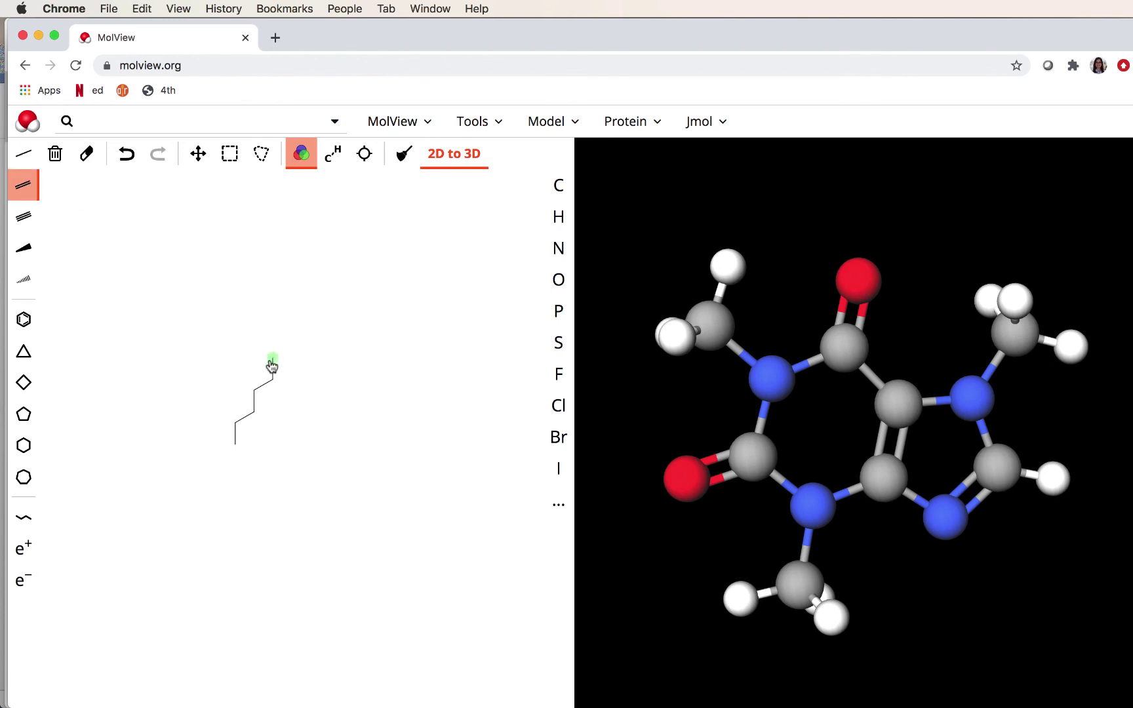
{"action": "left_click", "coordinate": [272, 365]}
{"action": "left_click", "coordinate": [24, 217]}
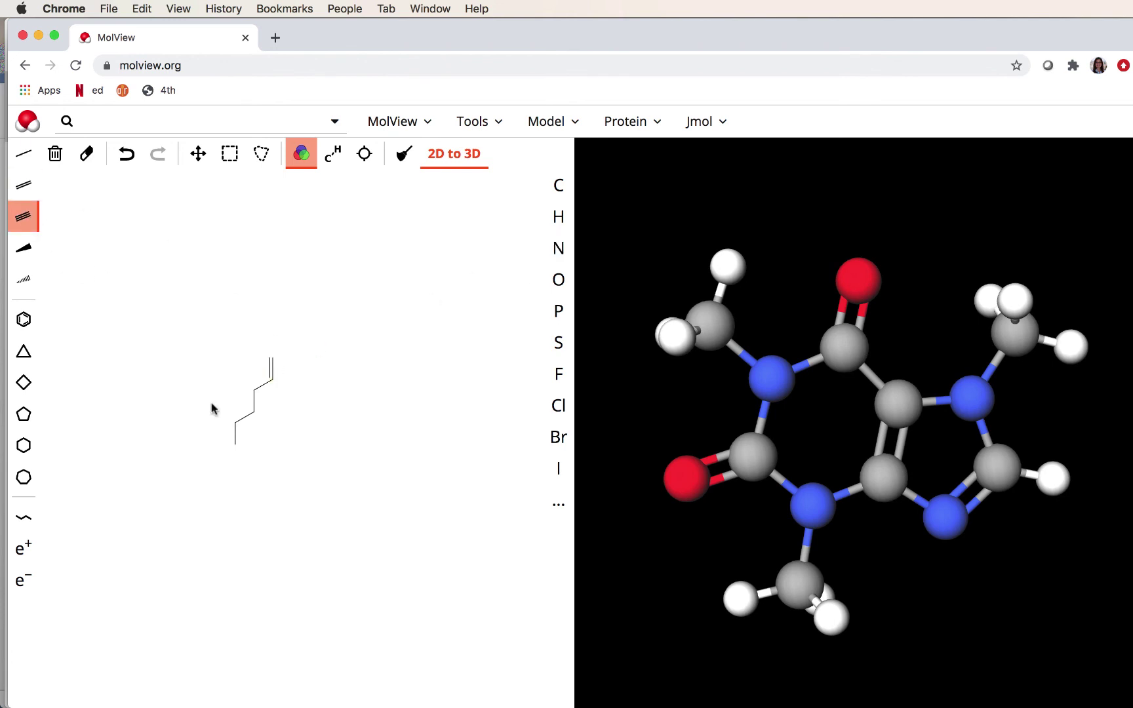
{"action": "left_click", "coordinate": [235, 446]}
Add a solid wedge bond to the carbon above the triple-bonded one and a hashed wedge bond to the adjacent chain carbon
{"action": "left_click", "coordinate": [23, 248]}
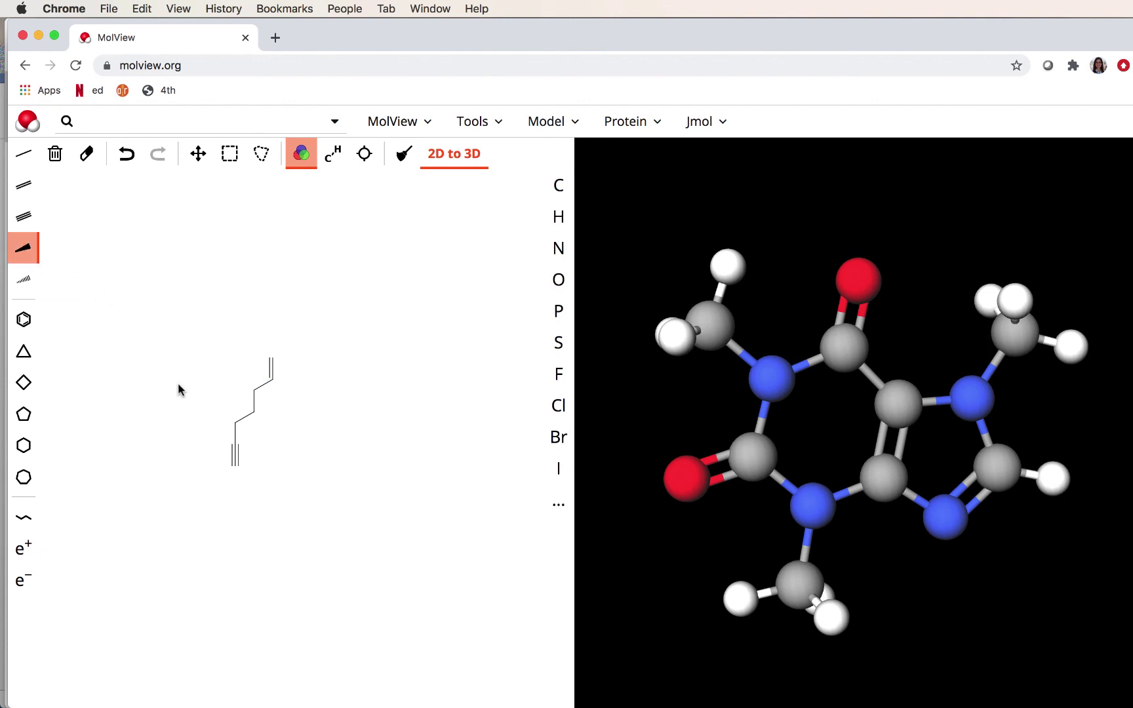
{"action": "left_click", "coordinate": [234, 422]}
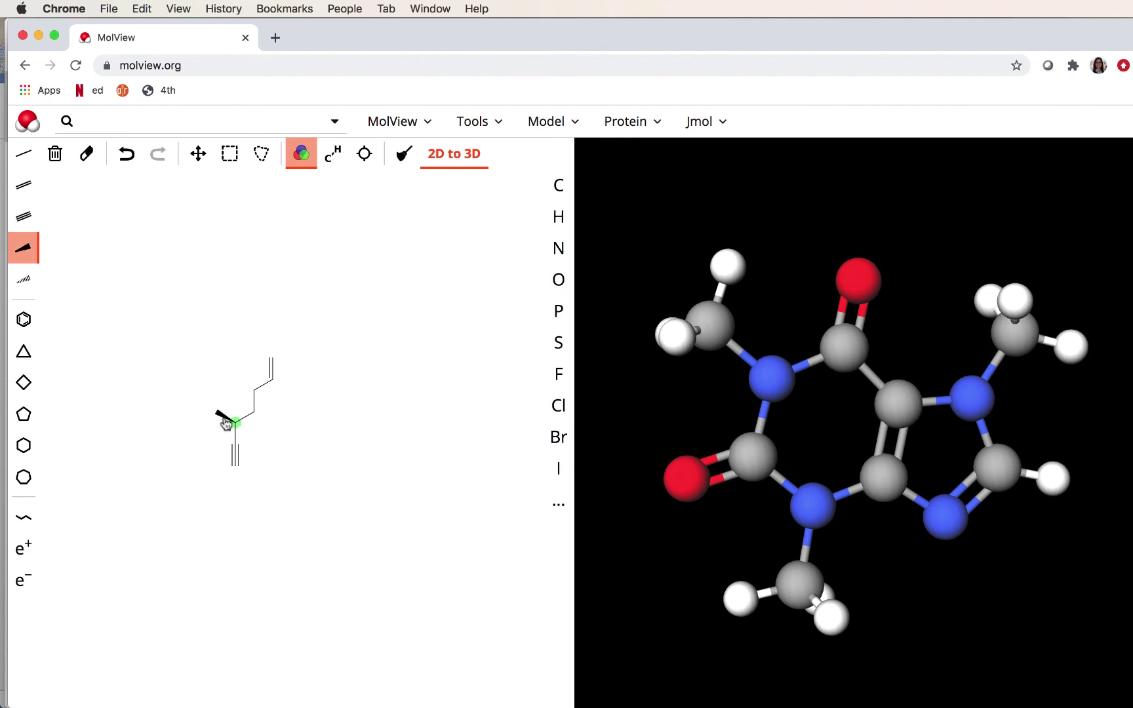
{"action": "left_click", "coordinate": [23, 280]}
{"action": "left_click_drag", "start_coordinate": [254, 412], "coordinate": [279, 428]}
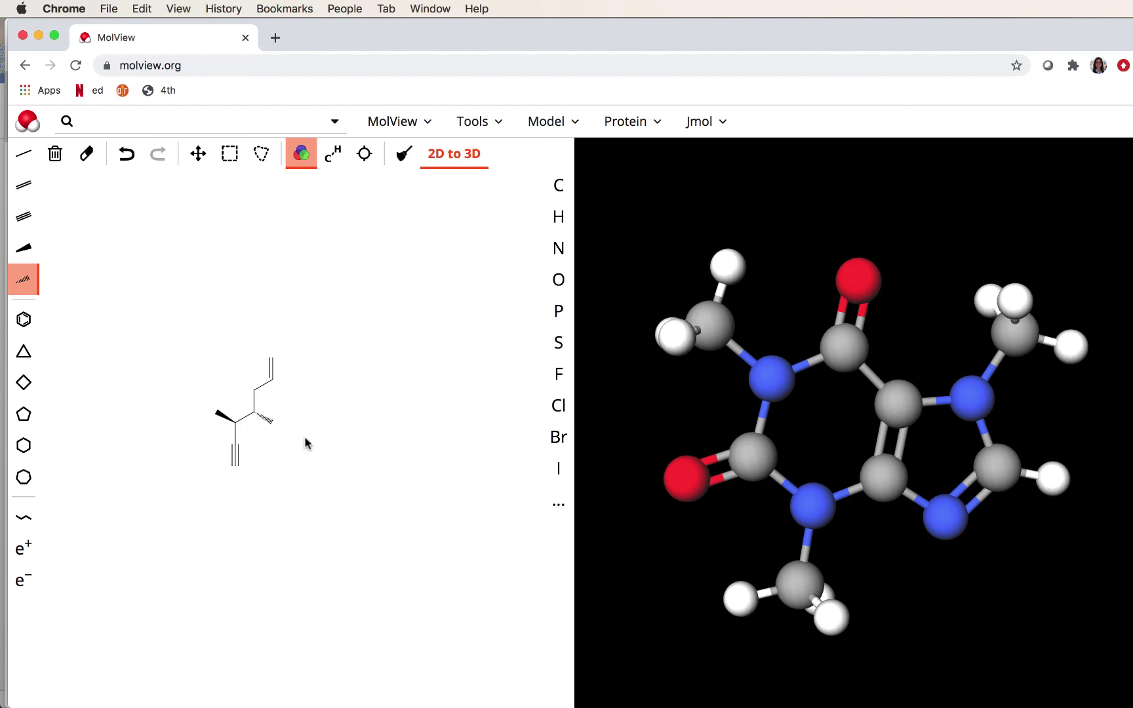
Attach a benzene ring to the end of the solid wedge bond and a cyclopropane ring to the end of the hashed bond
{"action": "scroll", "coordinate": [303, 402], "scroll_direction": "up", "scroll_amount": 3}
{"action": "scroll", "coordinate": [304, 401], "scroll_direction": "up", "scroll_amount": 3}
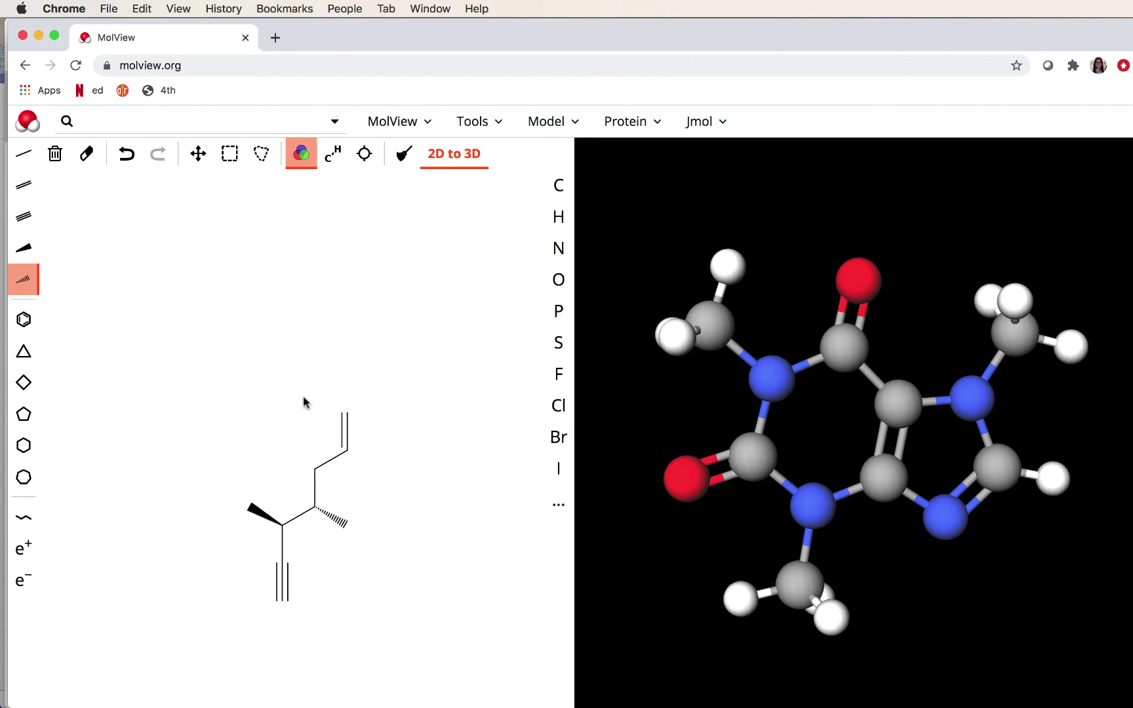
{"action": "left_click", "coordinate": [364, 154]}
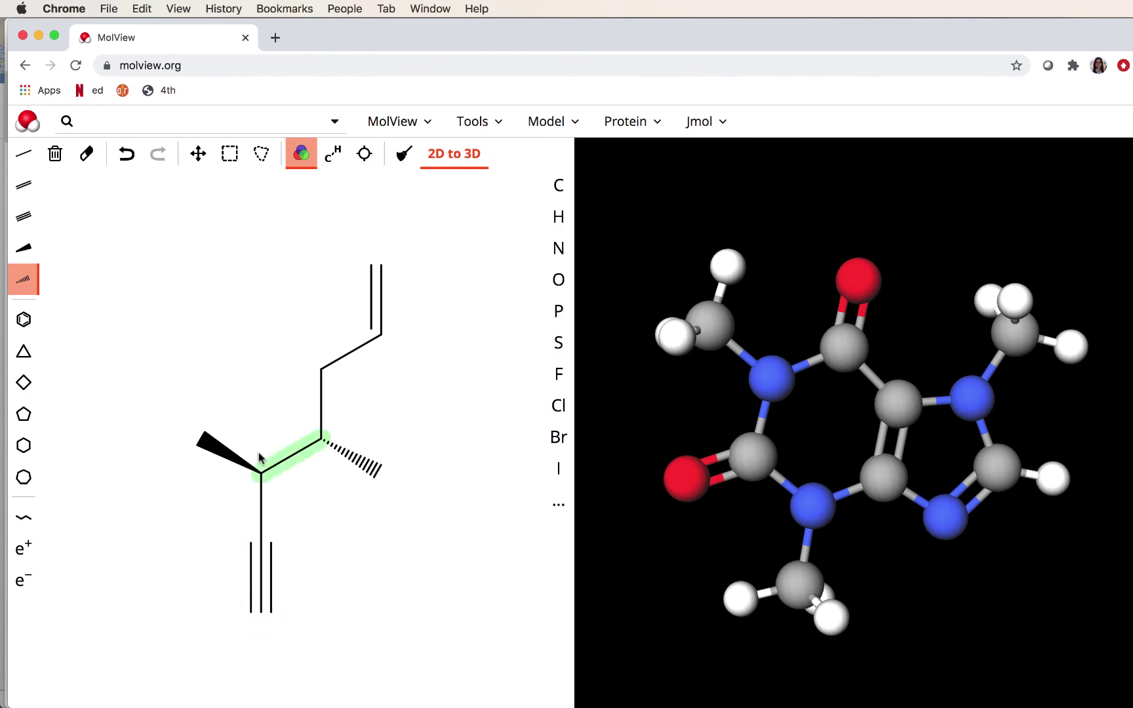
{"action": "left_click", "coordinate": [26, 321]}
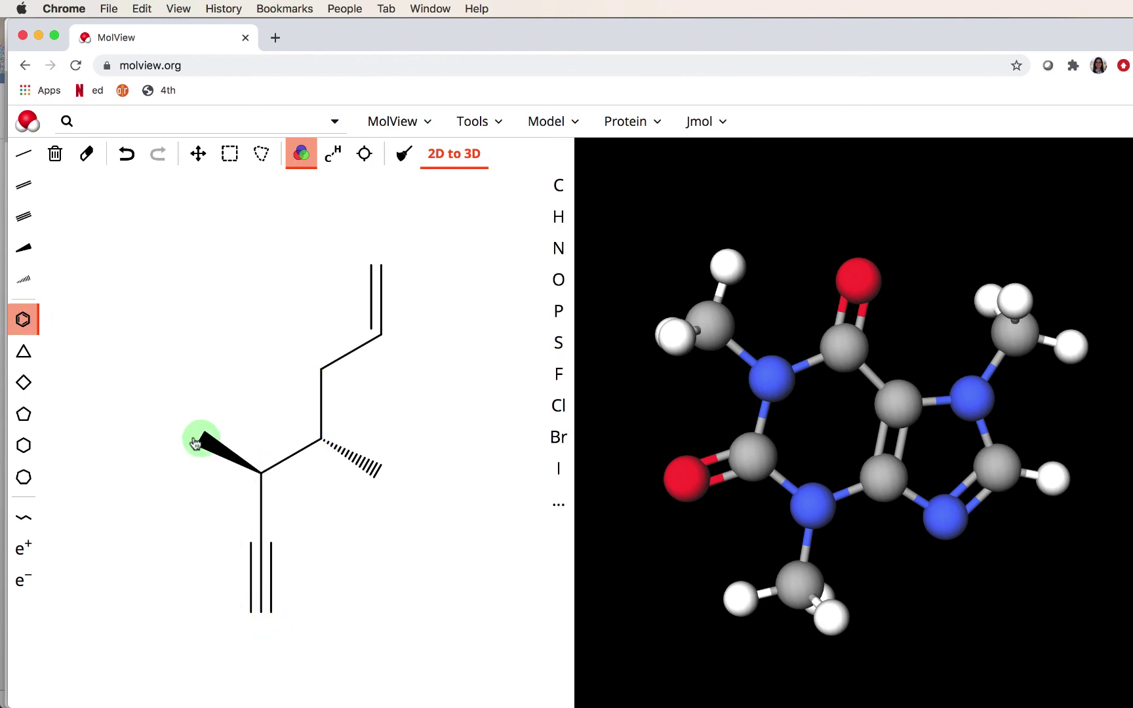
{"action": "left_click_drag", "start_coordinate": [198, 440], "coordinate": [174, 410]}
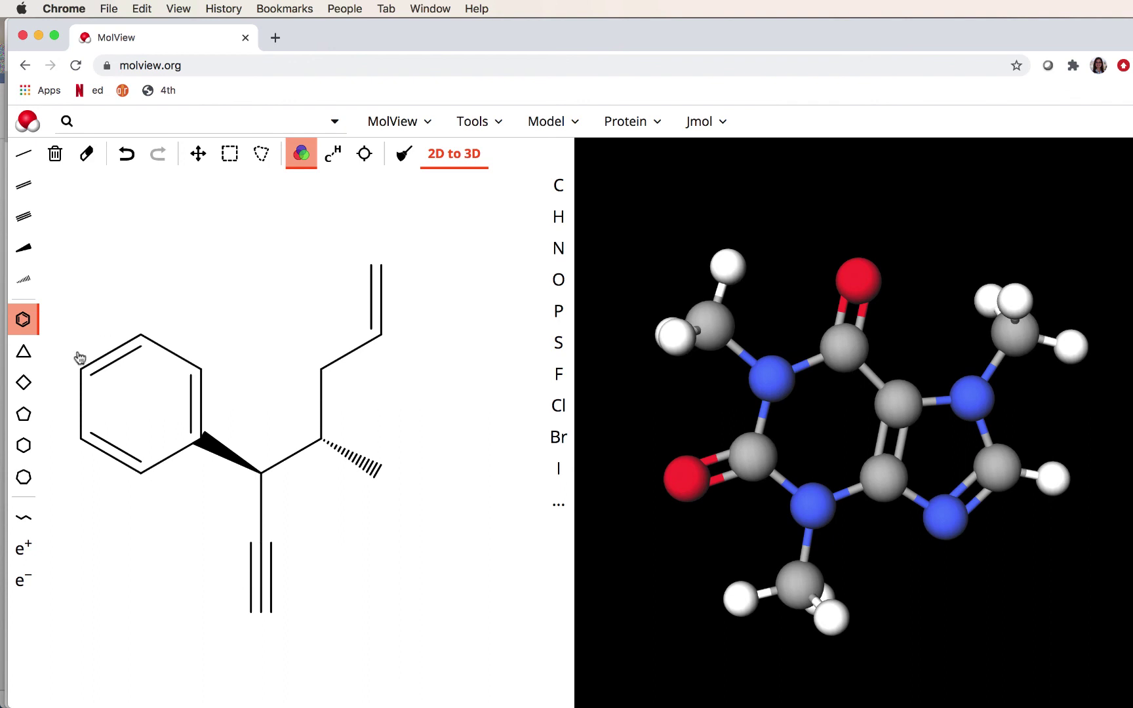
{"action": "left_click", "coordinate": [27, 354]}
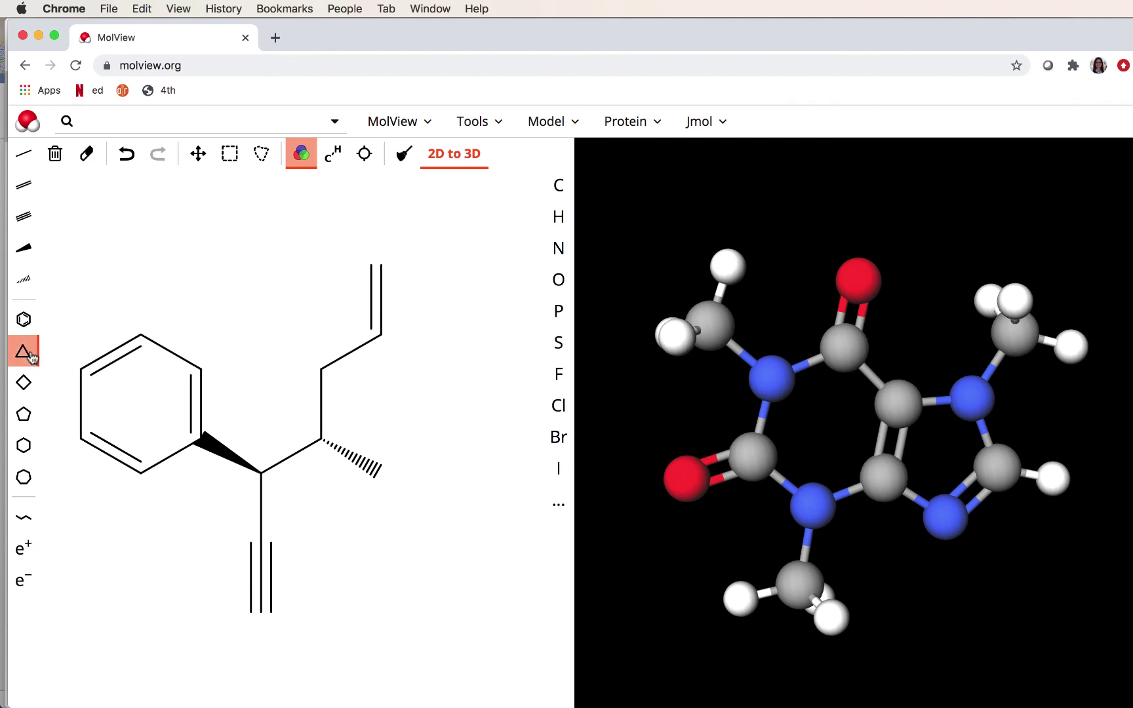
{"action": "left_click", "coordinate": [381, 470]}
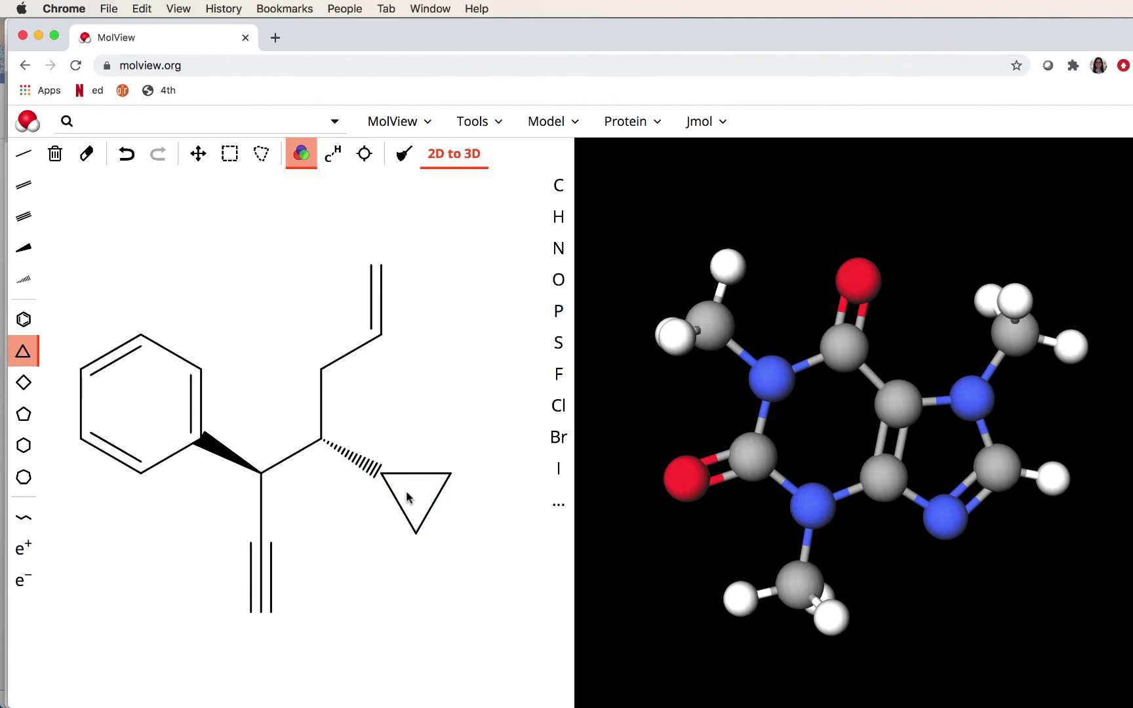
Add two single bonds branching from the upper carbon of the double bond
{"action": "left_click", "coordinate": [23, 154]}
{"action": "left_click_drag", "start_coordinate": [392, 263], "coordinate": [440, 230]}
{"action": "left_click", "coordinate": [377, 265]}
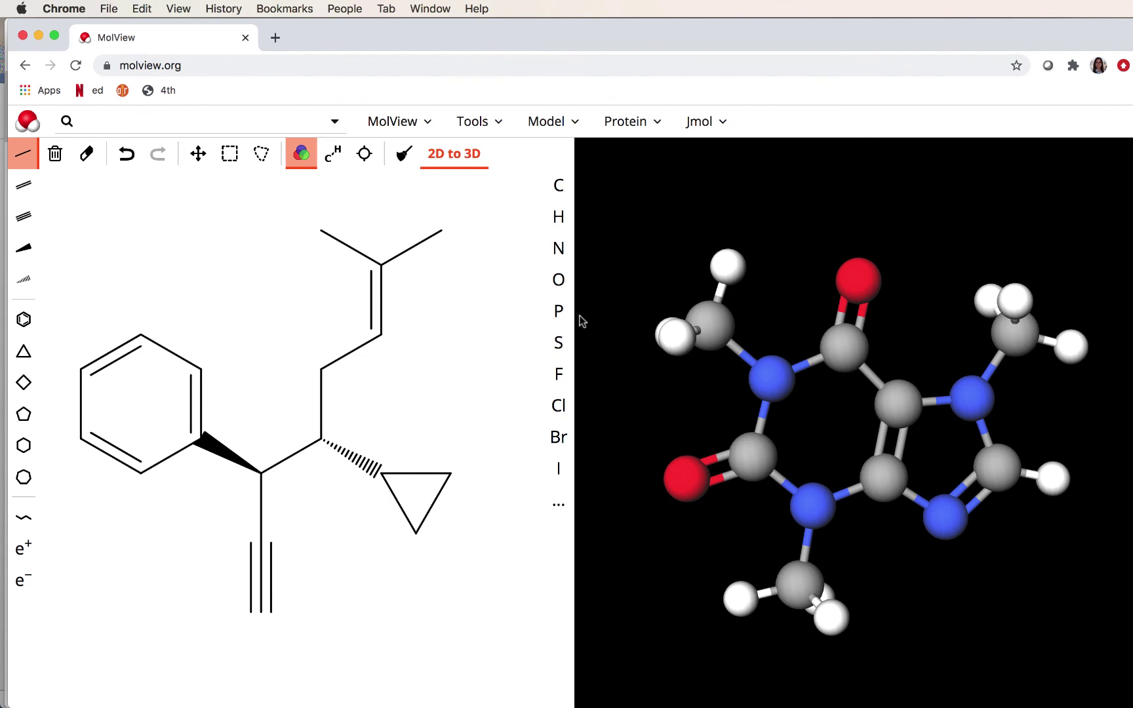
Change the end atom of the right-hand branch to nitrogen and attach two hydrogens to it
{"action": "left_click", "coordinate": [559, 248]}
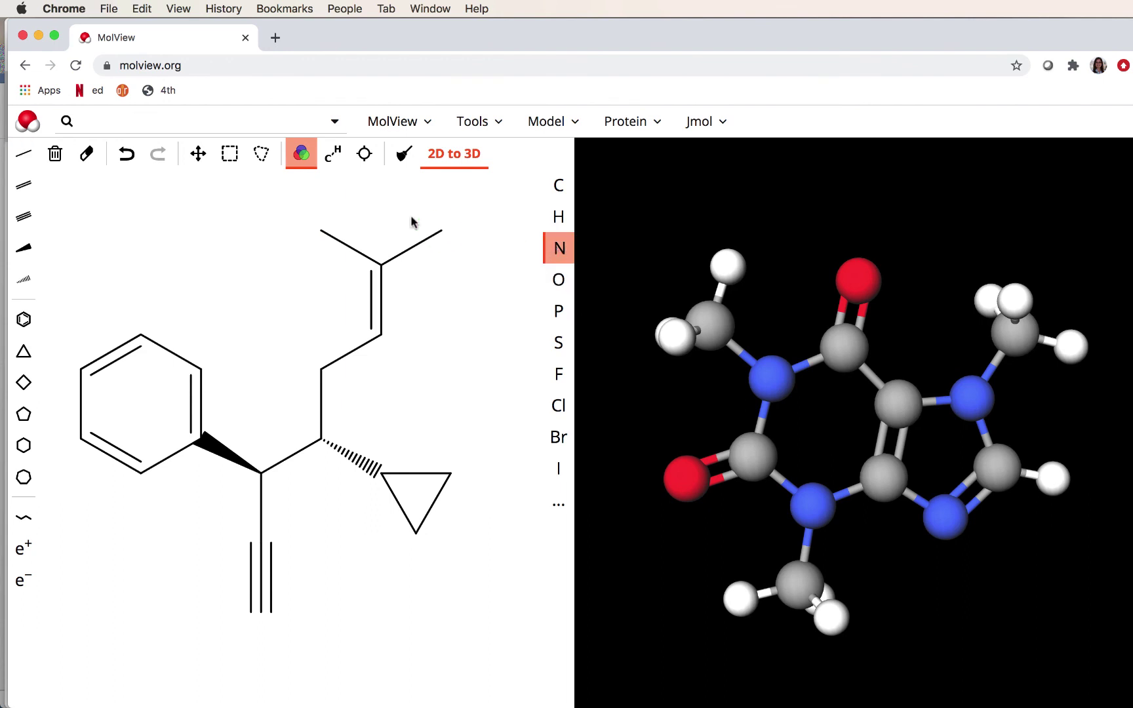
{"action": "left_click", "coordinate": [432, 234]}
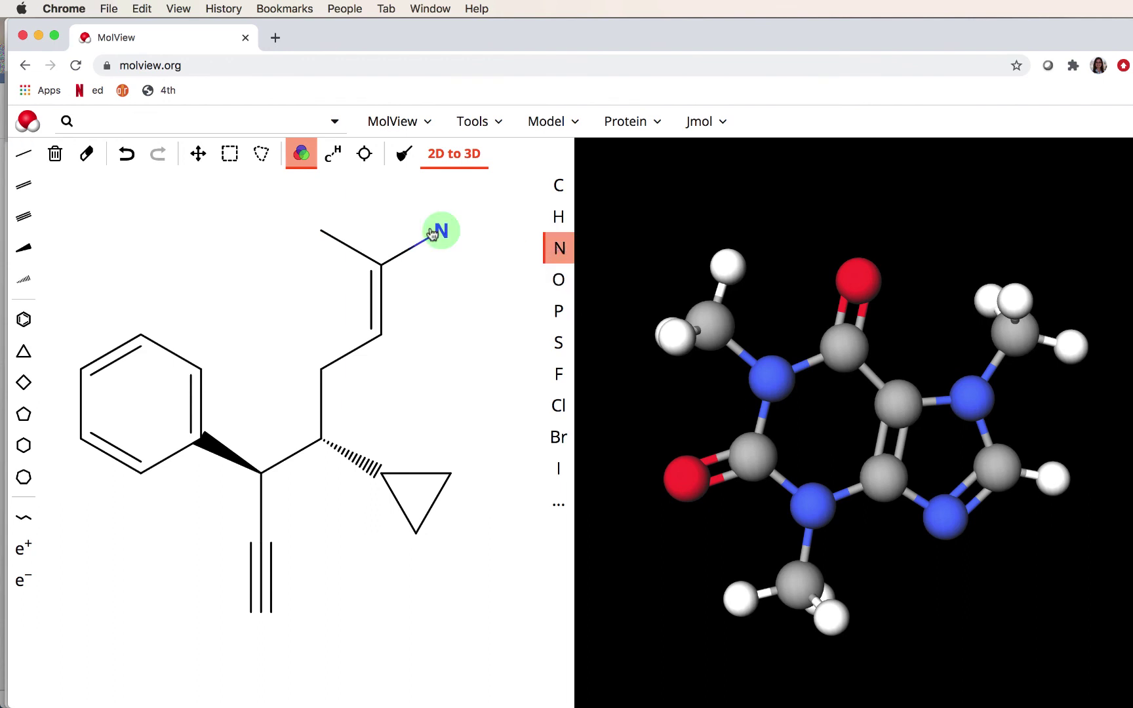
{"action": "left_click", "coordinate": [24, 154]}
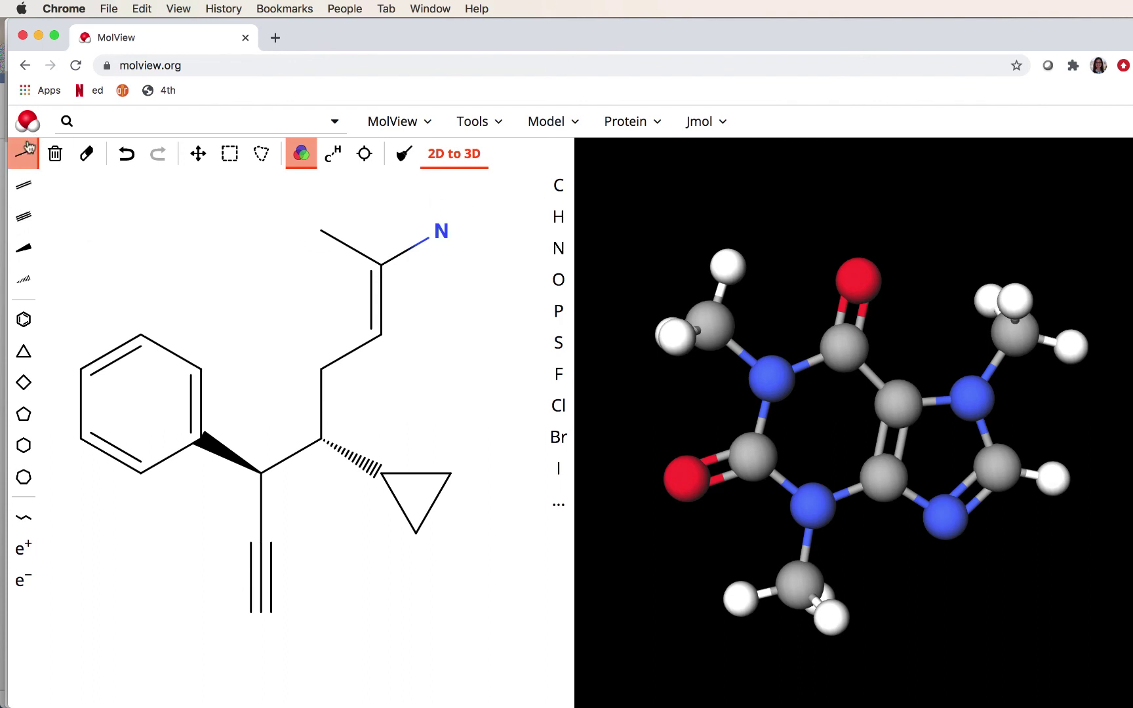
{"action": "left_click", "coordinate": [558, 217]}
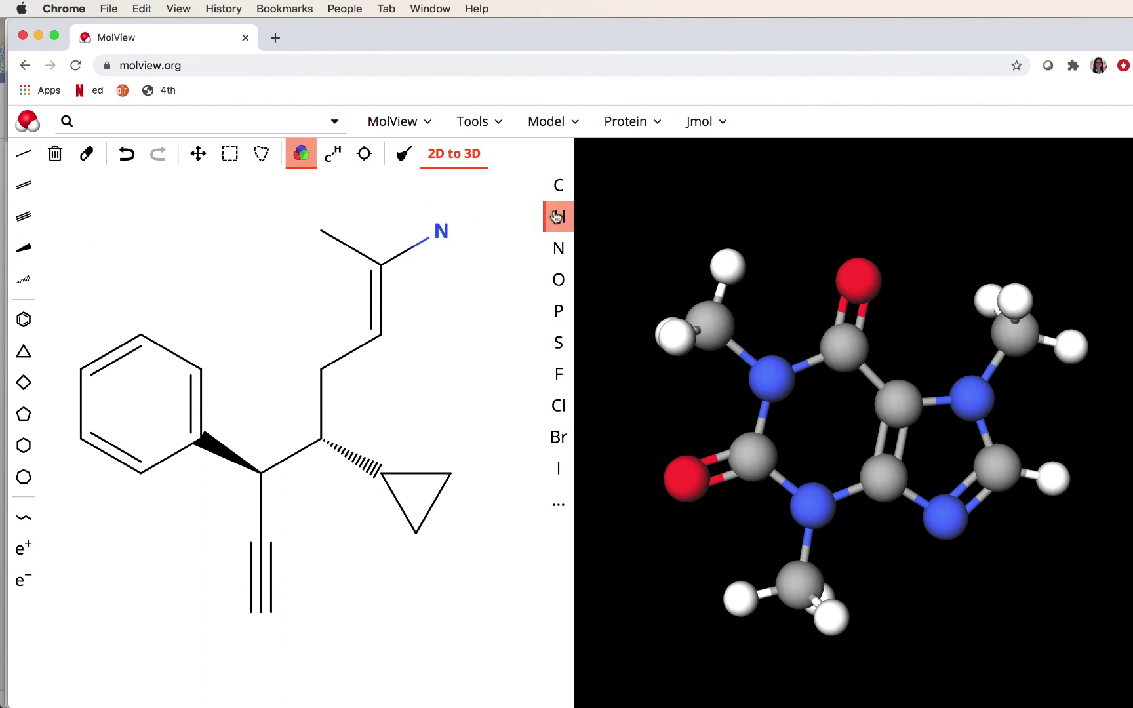
{"action": "left_click_drag", "start_coordinate": [441, 232], "coordinate": [481, 262]}
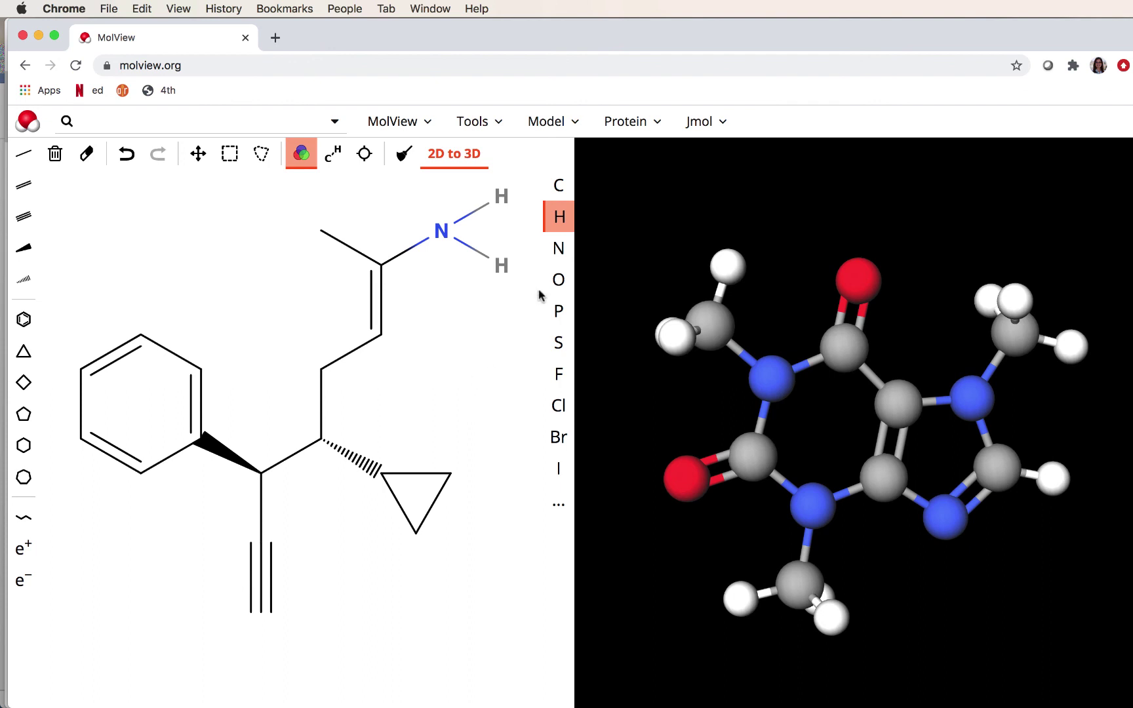
Attach an oxygen to the end of the left-hand branch and add a hydrogen to that oxygen
{"action": "left_click", "coordinate": [559, 279]}
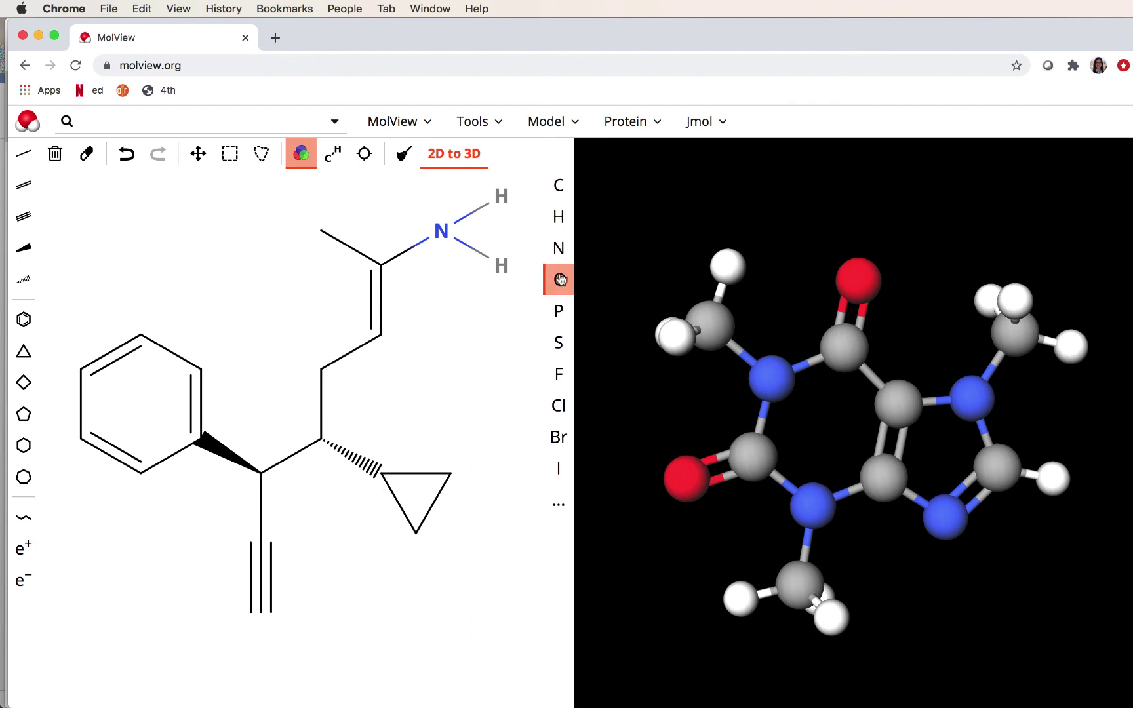
{"action": "left_click_drag", "start_coordinate": [321, 231], "coordinate": [283, 262]}
{"action": "left_click", "coordinate": [559, 216]}
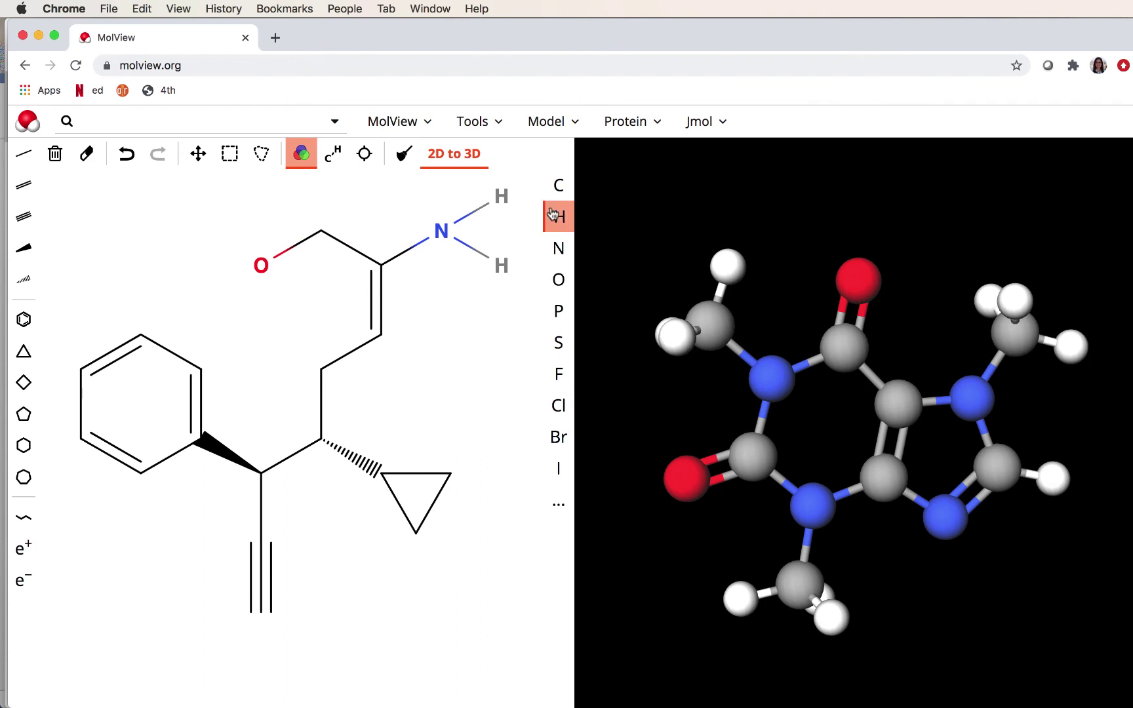
{"action": "left_click", "coordinate": [254, 263]}
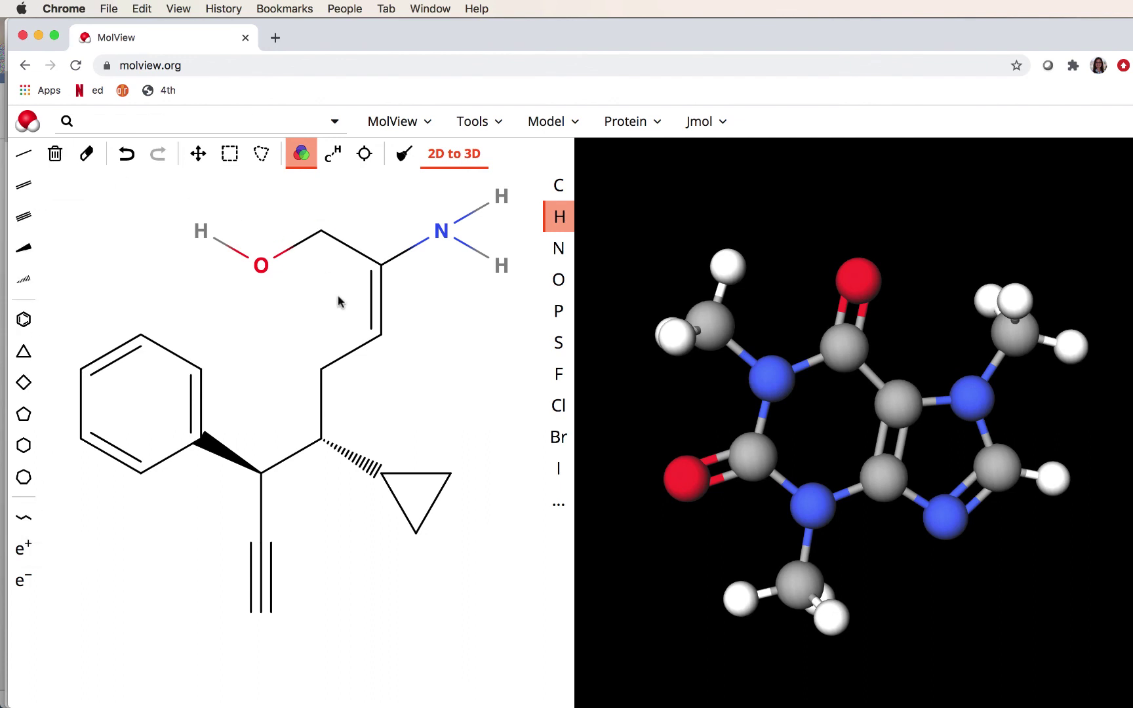
Convert the 2D sketch into a 3D model and permanently dismiss the structure accuracy notice
{"action": "left_click", "coordinate": [432, 165]}
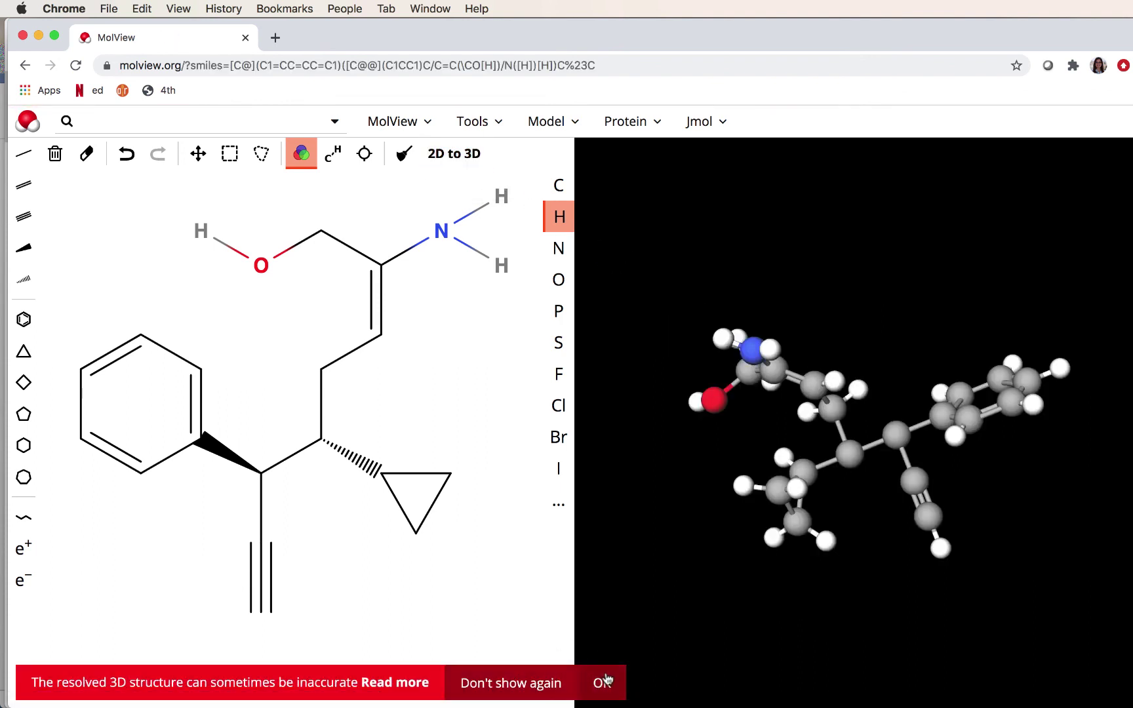
{"action": "left_click", "coordinate": [518, 683]}
{"action": "right_click", "coordinate": [795, 282]}
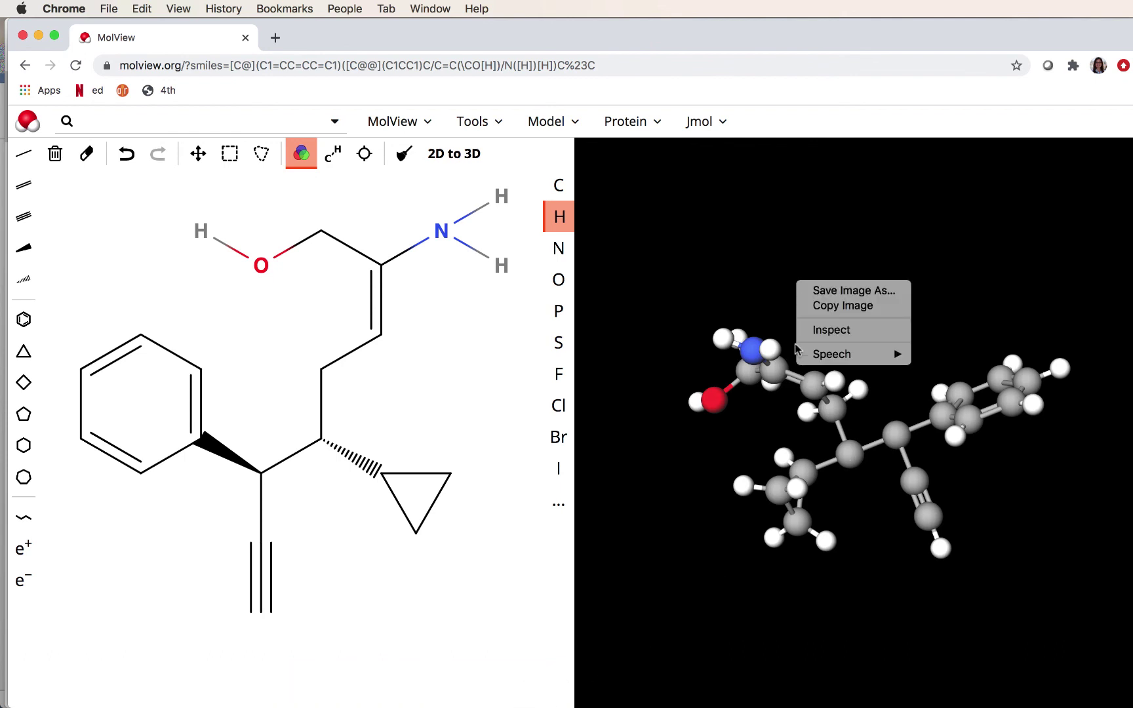
{"action": "left_click", "coordinate": [787, 391]}
Rotate and enlarge the 3D model to examine its benzene ring, cyclopropane ring, triple bond, and amine and hydroxyl groups
{"action": "left_click_drag", "start_coordinate": [755, 336], "coordinate": [911, 438]}
{"action": "left_click_drag", "start_coordinate": [705, 431], "coordinate": [662, 411]}
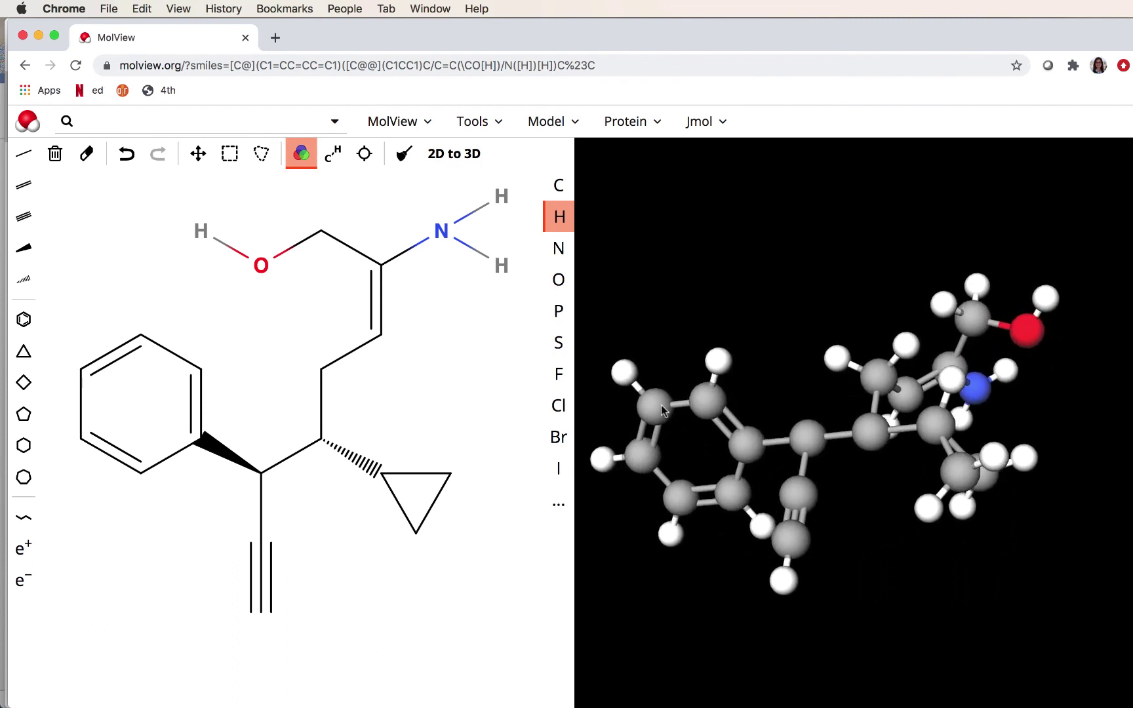
{"action": "left_click_drag", "start_coordinate": [1025, 328], "coordinate": [663, 356]}
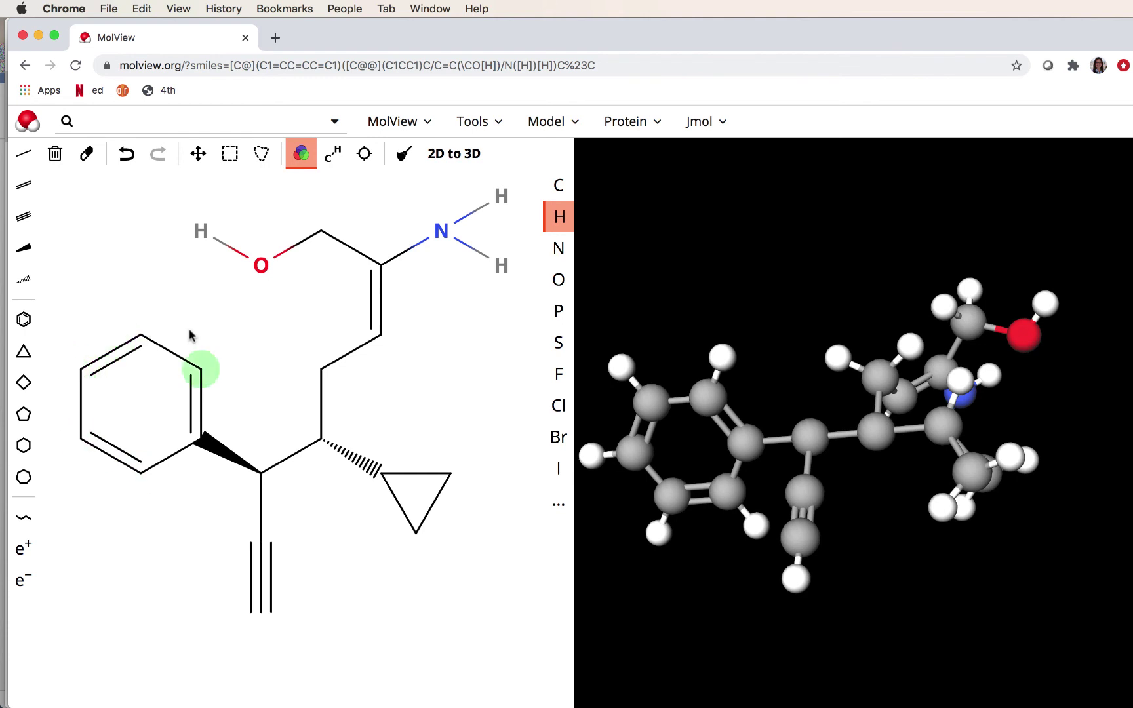
{"action": "mouse_move", "coordinate": [934, 395]}
{"action": "left_mouse_down"}
{"action": "mouse_move", "coordinate": [893, 456]}
{"action": "mouse_move", "coordinate": [878, 524]}
{"action": "mouse_move", "coordinate": [1030, 514]}
{"action": "mouse_move", "coordinate": [1021, 494]}
{"action": "left_mouse_up"}
{"action": "scroll", "coordinate": [1021, 494], "scroll_direction": "up", "scroll_amount": 2}
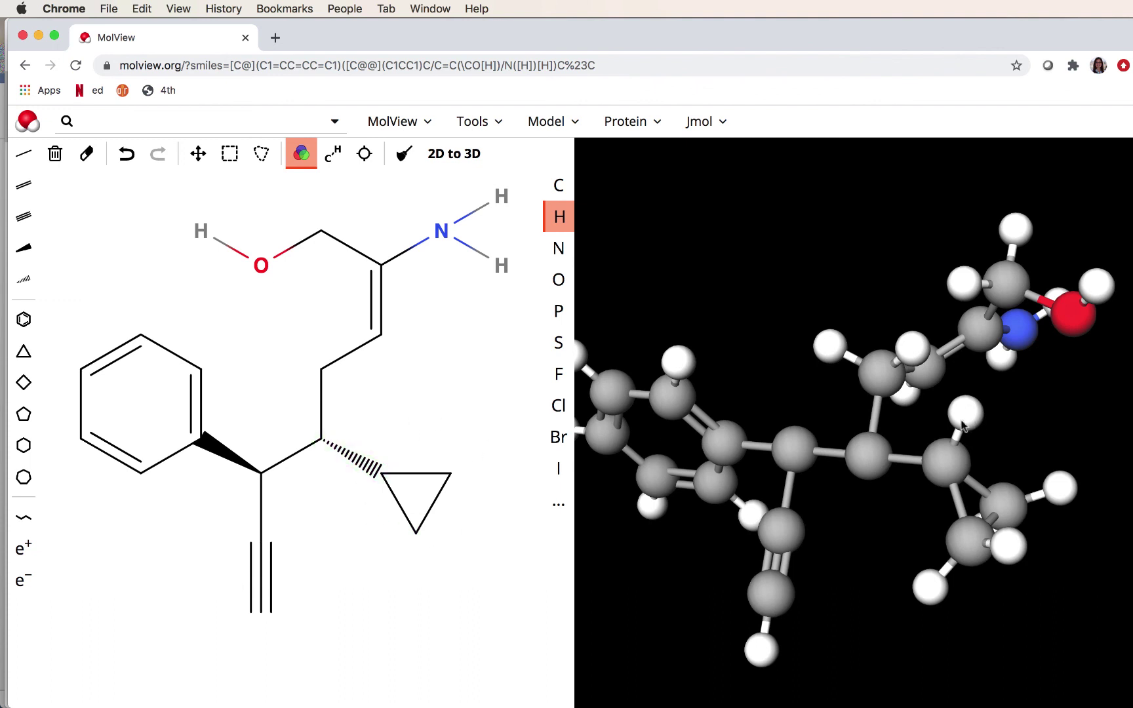
{"action": "left_click_drag", "start_coordinate": [829, 462], "coordinate": [755, 522]}
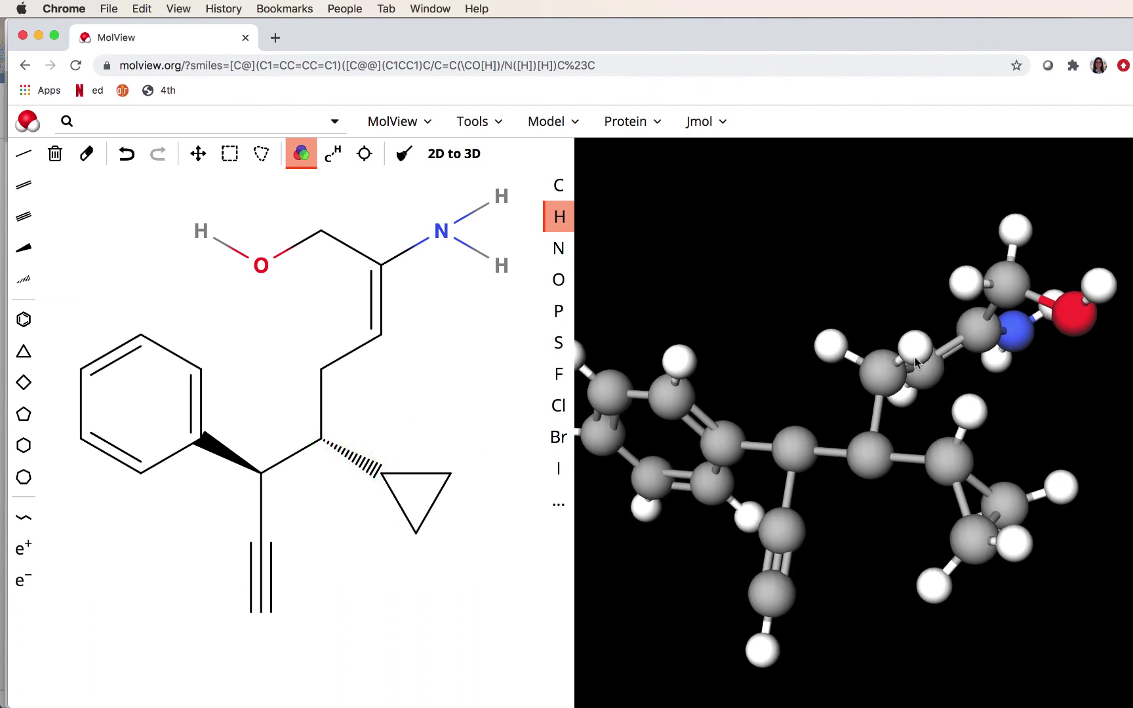
Examine the 3D model's central carbon chain, triple bond, cyclopropane ring and functional groups from several angles and close up
{"action": "left_click_drag", "start_coordinate": [916, 362], "coordinate": [927, 301]}
{"action": "left_click_drag", "start_coordinate": [905, 485], "coordinate": [845, 318]}
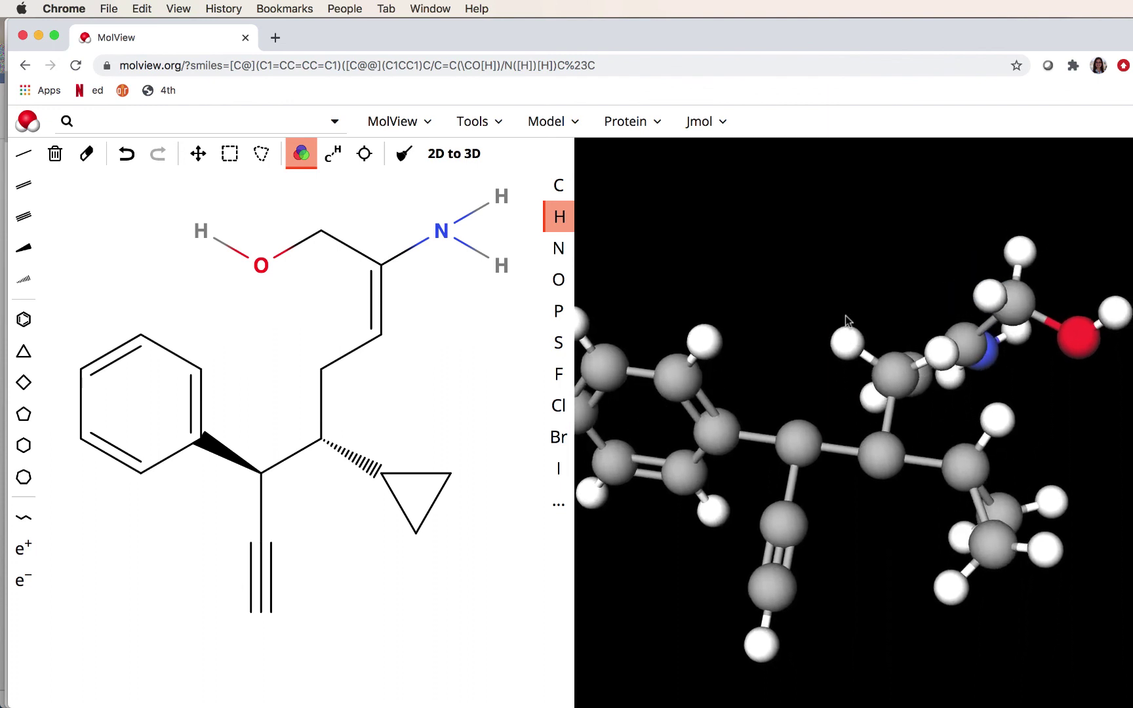
{"action": "left_click_drag", "start_coordinate": [873, 427], "coordinate": [850, 466]}
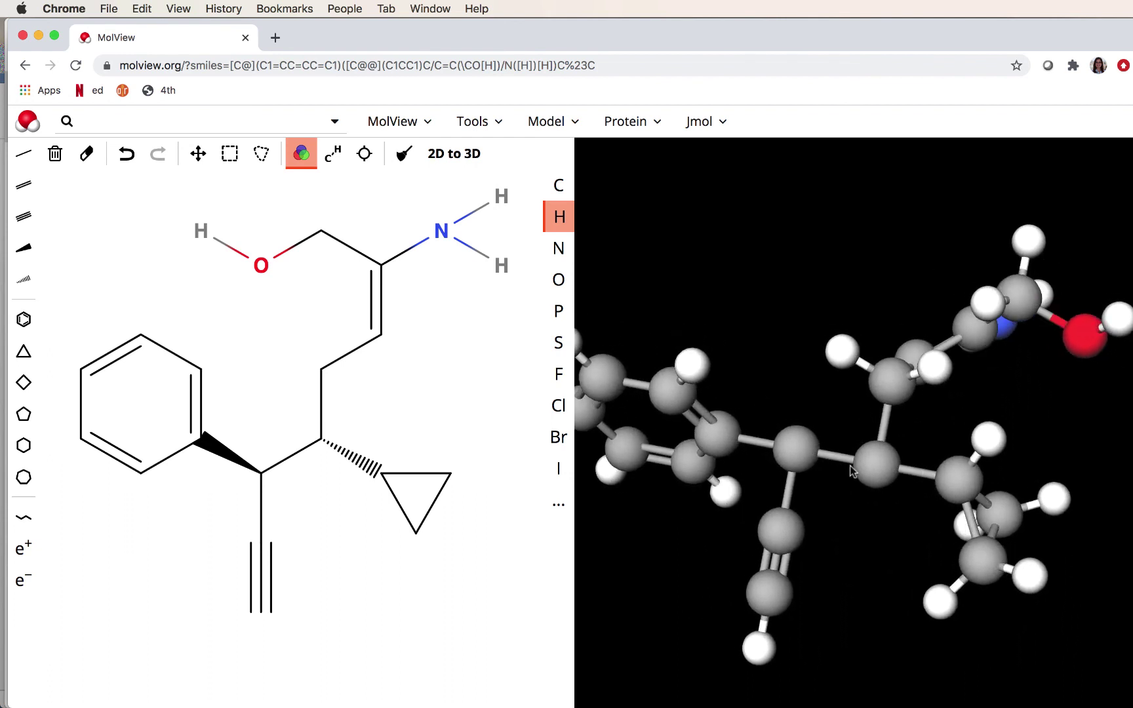
{"action": "scroll", "coordinate": [798, 372], "scroll_direction": "up", "scroll_amount": 5}
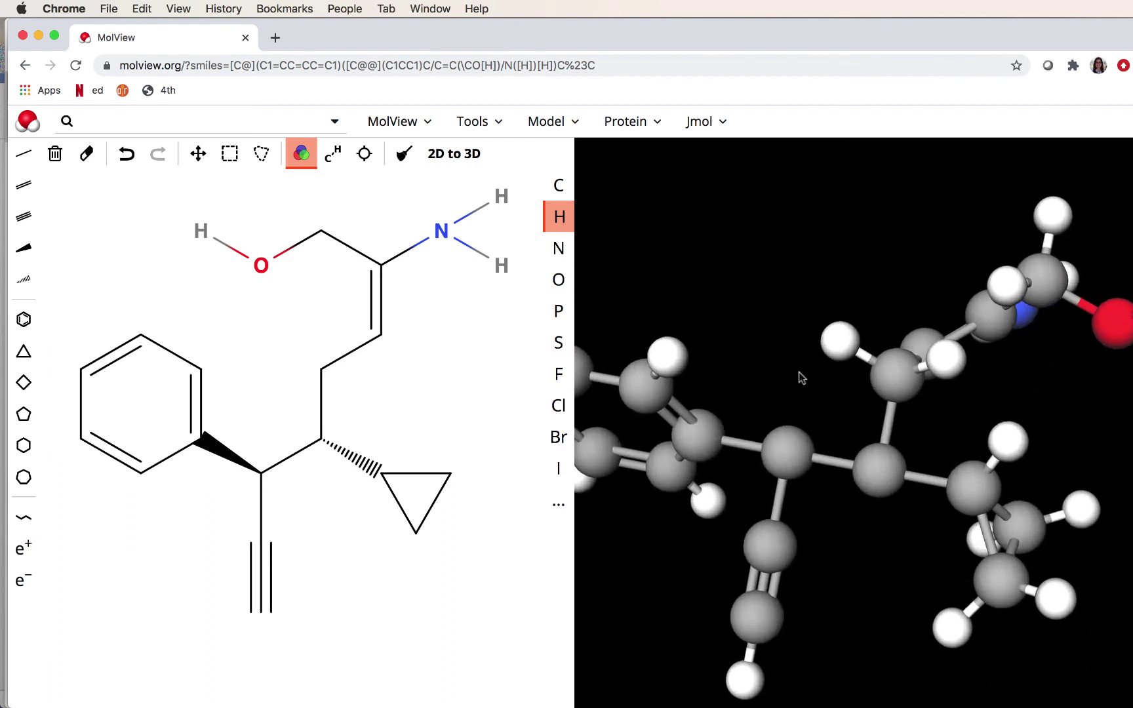
{"action": "right_click", "coordinate": [758, 425]}
{"action": "left_click", "coordinate": [764, 372]}
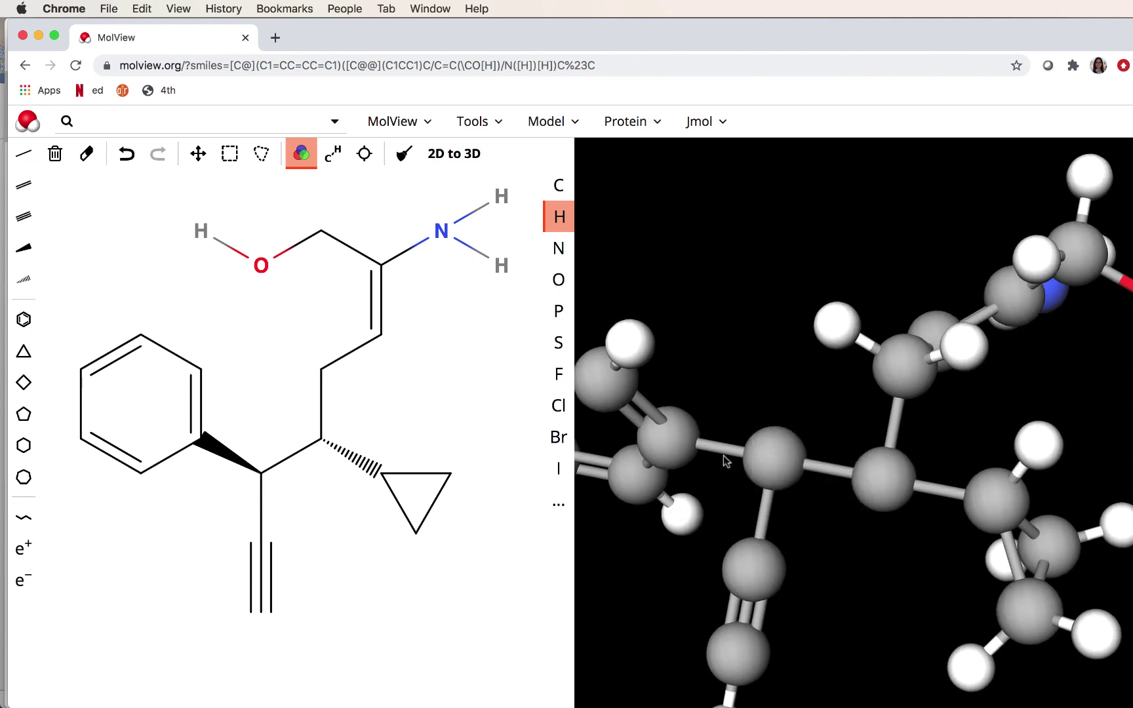
{"action": "left_click_drag", "start_coordinate": [723, 455], "coordinate": [885, 298]}
{"action": "left_click_drag", "start_coordinate": [870, 387], "coordinate": [936, 281]}
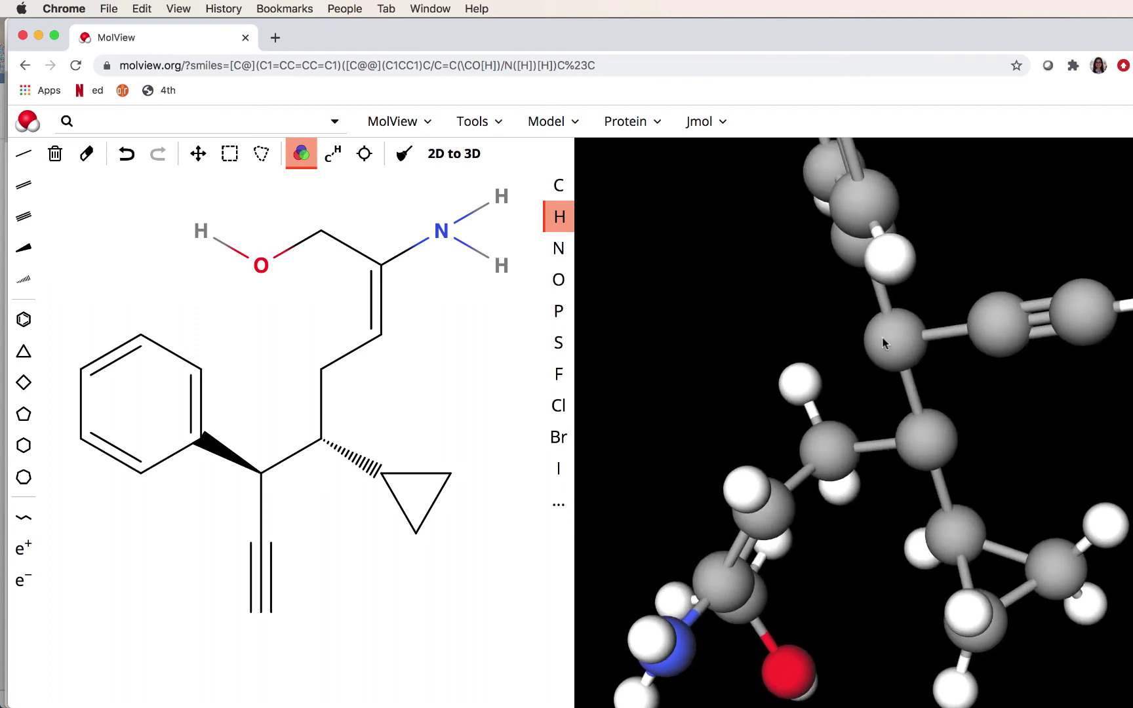
{"action": "left_click_drag", "start_coordinate": [879, 320], "coordinate": [752, 406]}
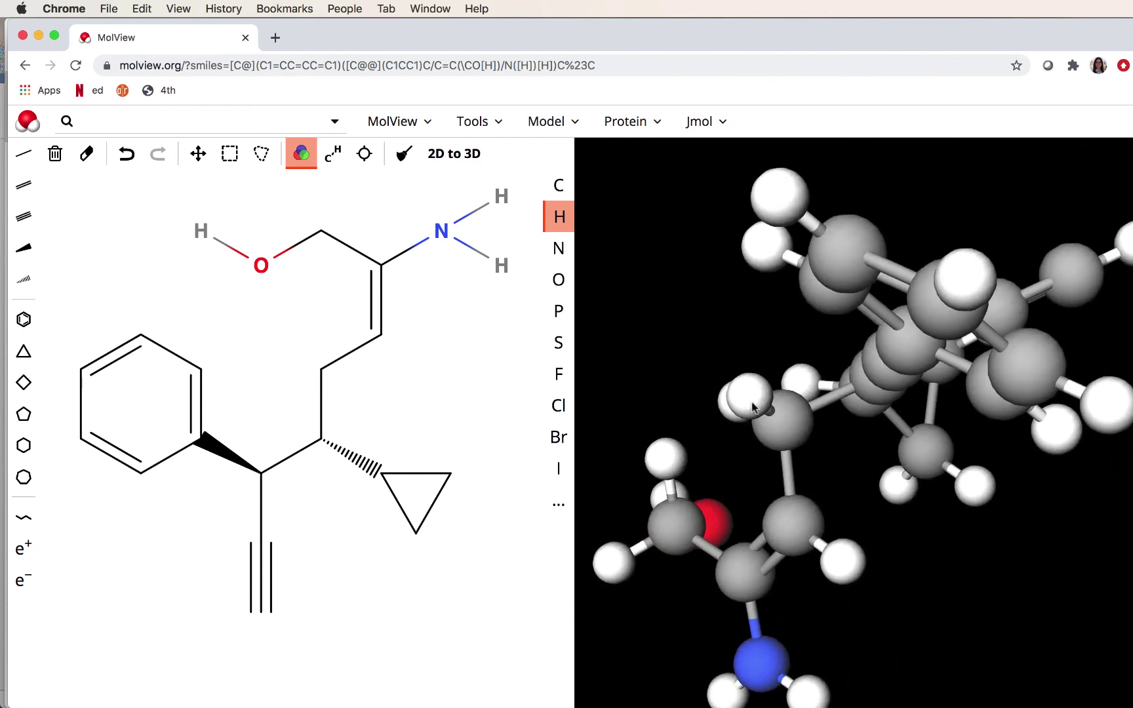
{"action": "left_click_drag", "start_coordinate": [978, 311], "coordinate": [881, 510]}
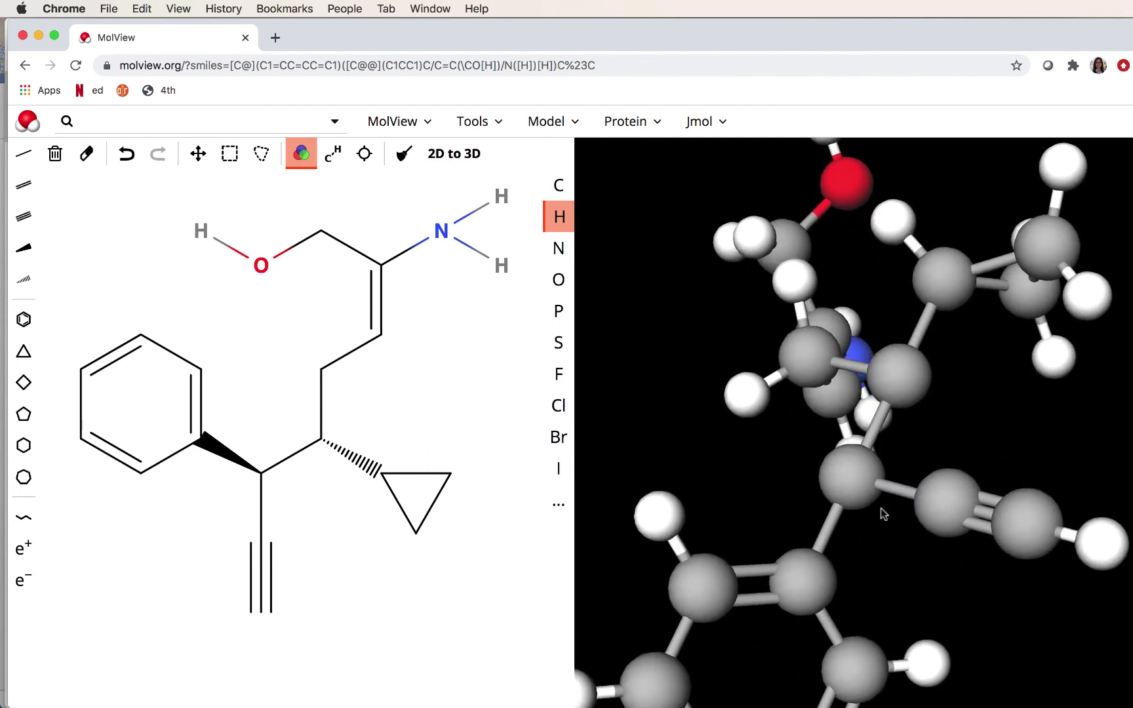
{"action": "right_click", "coordinate": [816, 440]}
{"action": "left_click", "coordinate": [797, 425]}
{"action": "left_click_drag", "start_coordinate": [797, 425], "coordinate": [782, 448]}
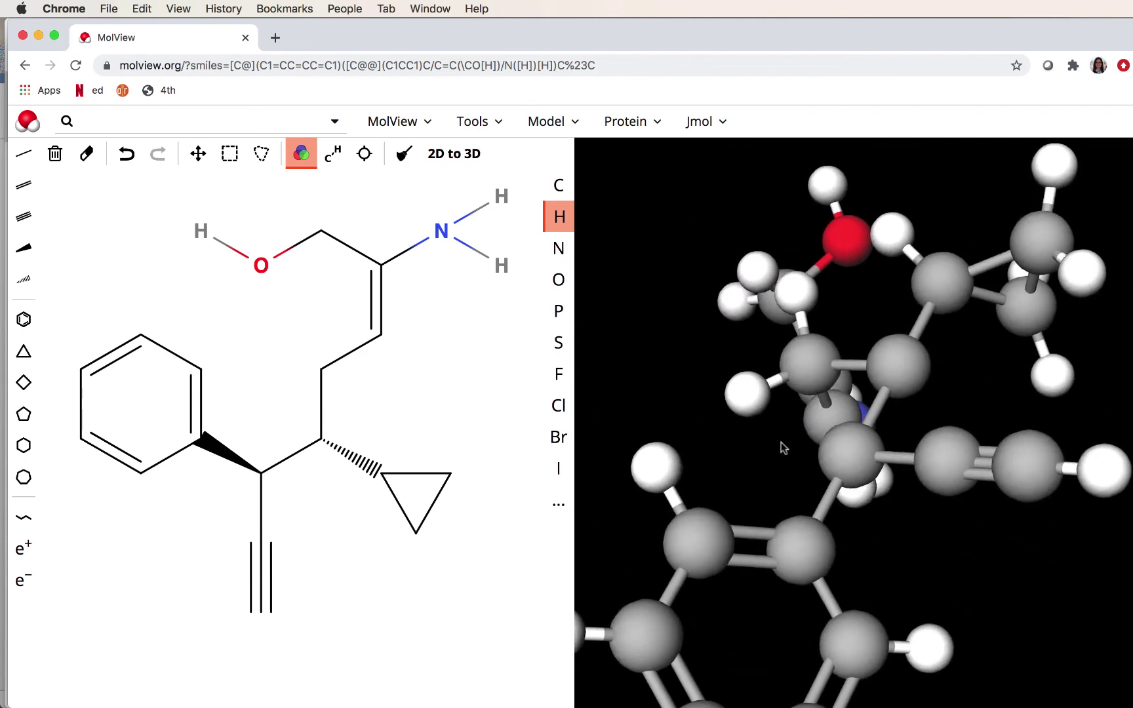
{"action": "left_click_drag", "start_coordinate": [1017, 240], "coordinate": [1022, 339]}
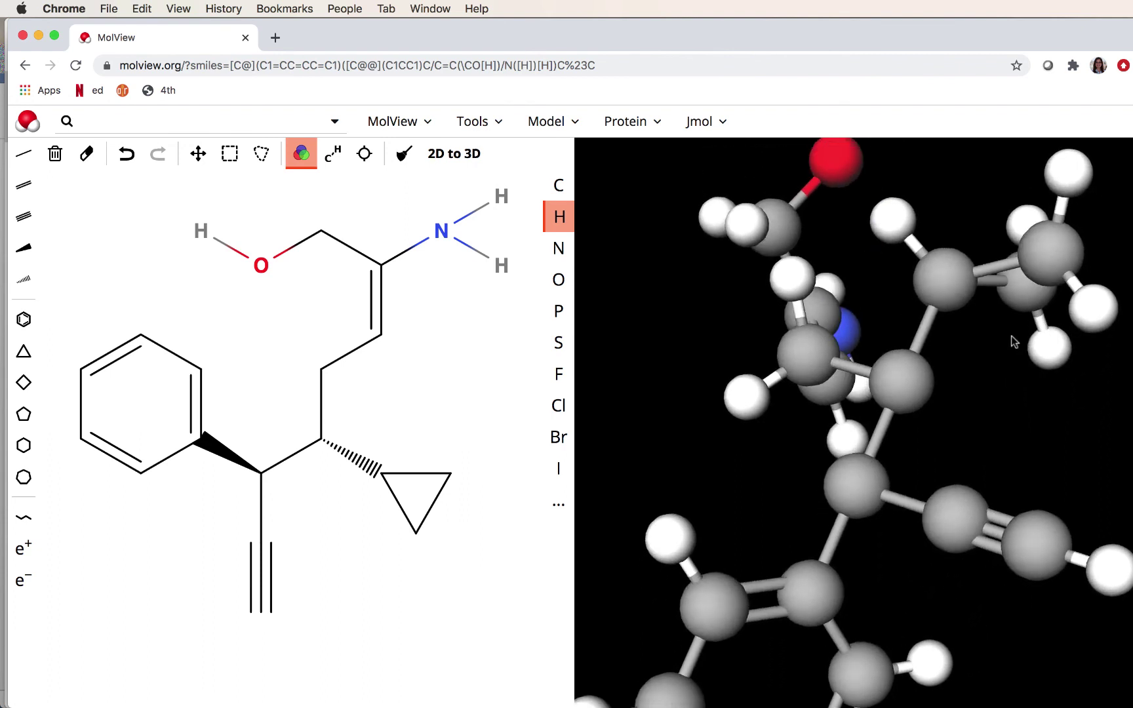
{"action": "left_click_drag", "start_coordinate": [873, 308], "coordinate": [896, 367]}
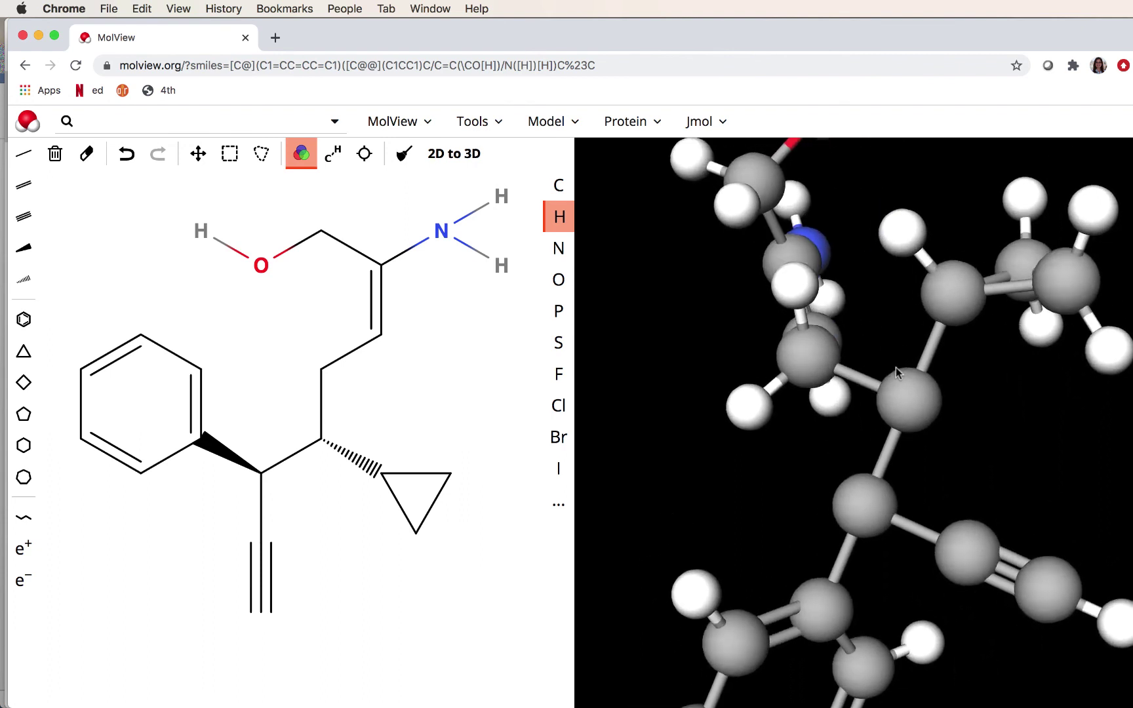
Clear the whole 2D sketch and draw a central carbon with three single bonds, one upward and two slanting downward
{"action": "left_click", "coordinate": [139, 303]}
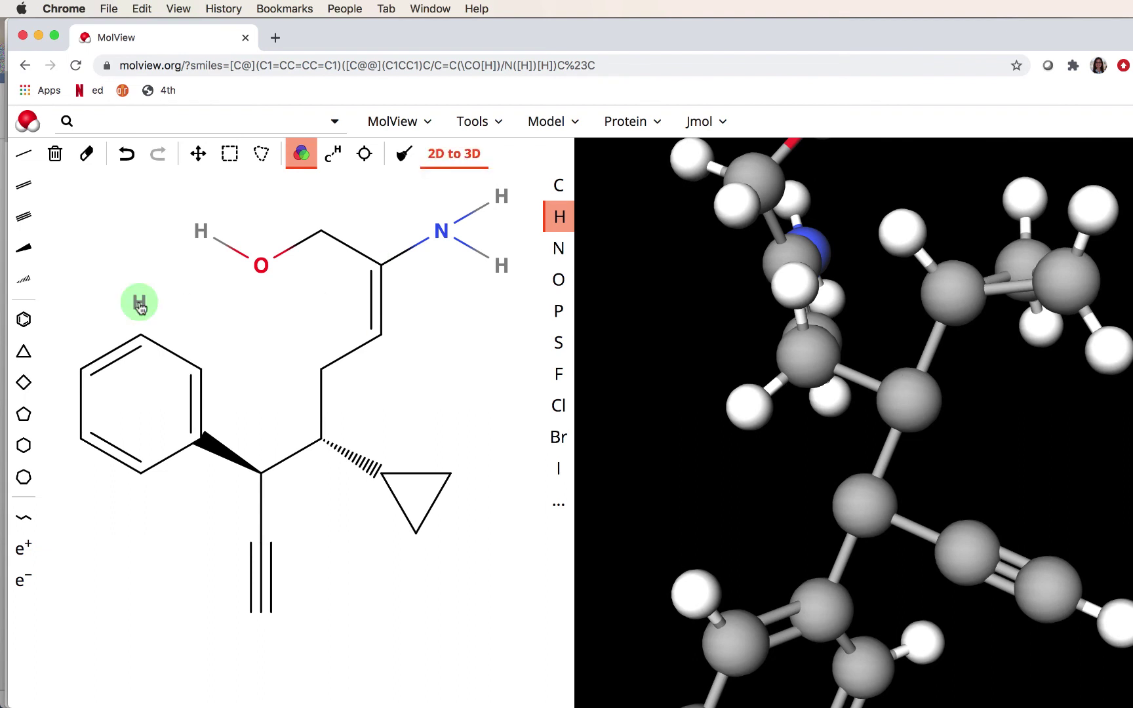
{"action": "left_click", "coordinate": [56, 154]}
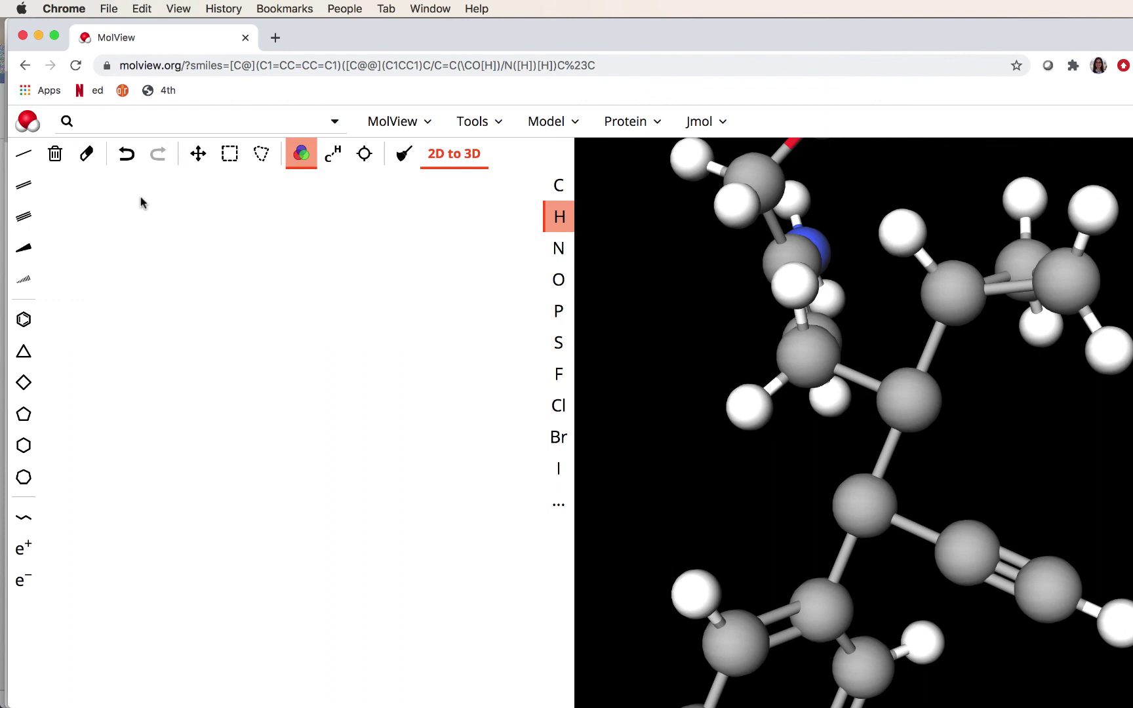
{"action": "left_click", "coordinate": [23, 153]}
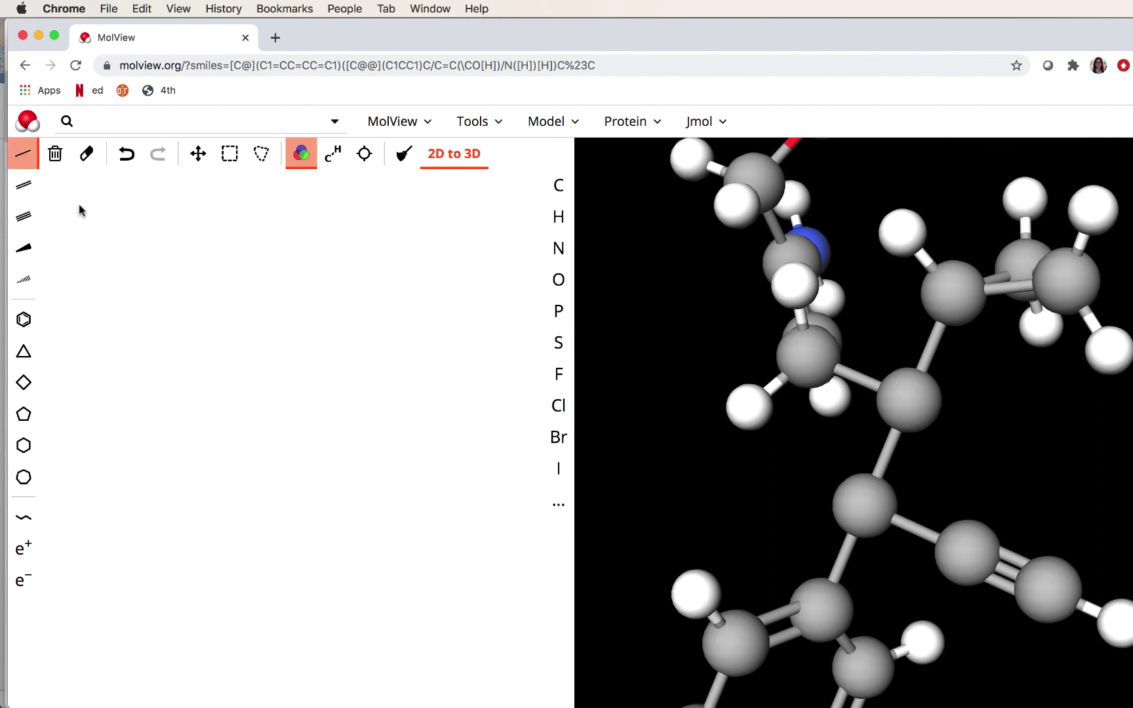
{"action": "left_click", "coordinate": [172, 450]}
{"action": "left_click_drag", "start_coordinate": [176, 413], "coordinate": [202, 459]}
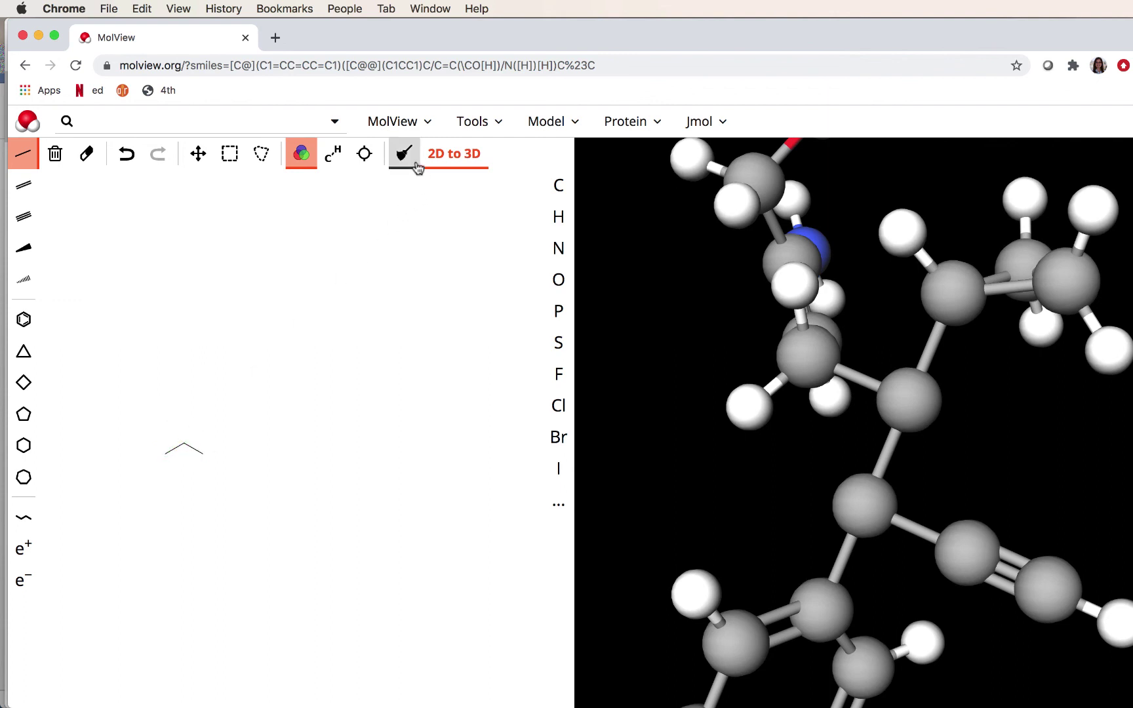
{"action": "left_click_drag", "start_coordinate": [188, 448], "coordinate": [189, 415]}
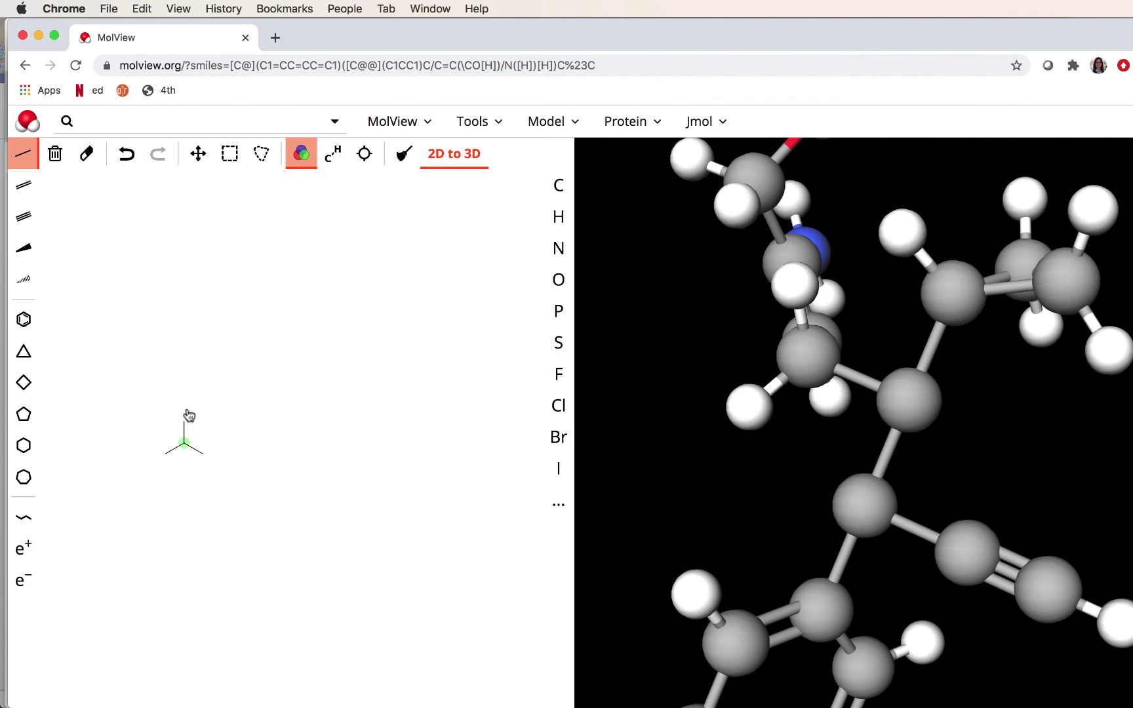
{"action": "left_click", "coordinate": [367, 153]}
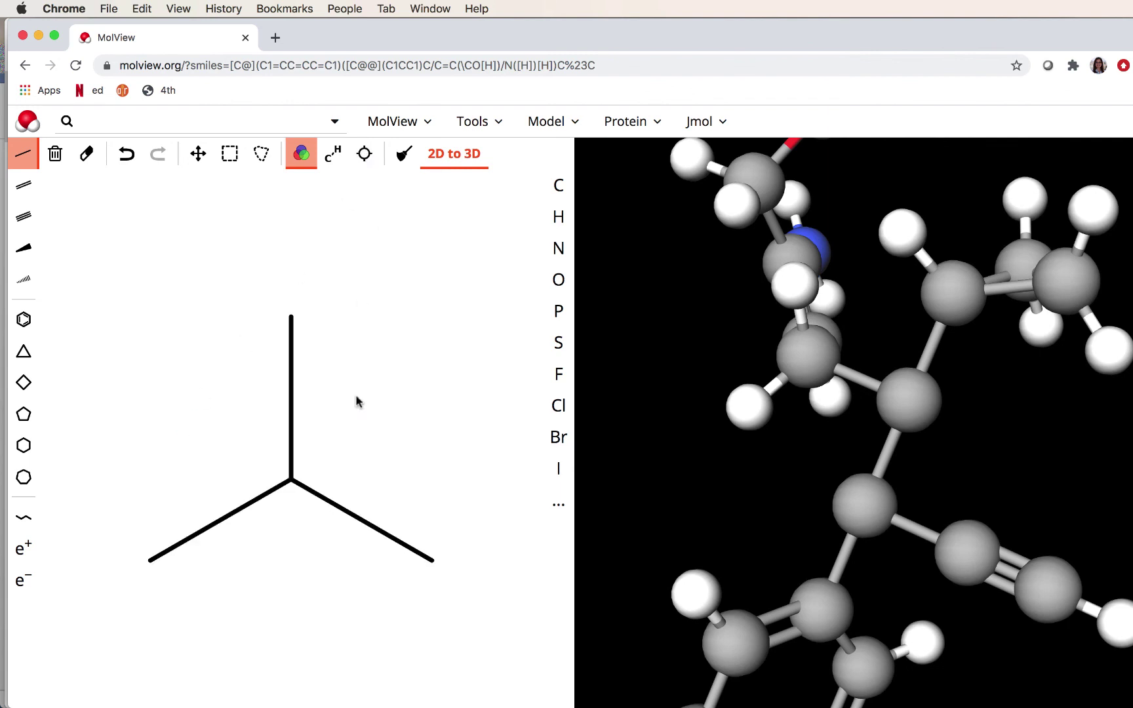
{"action": "scroll", "coordinate": [356, 401], "scroll_direction": "down", "scroll_amount": 3}
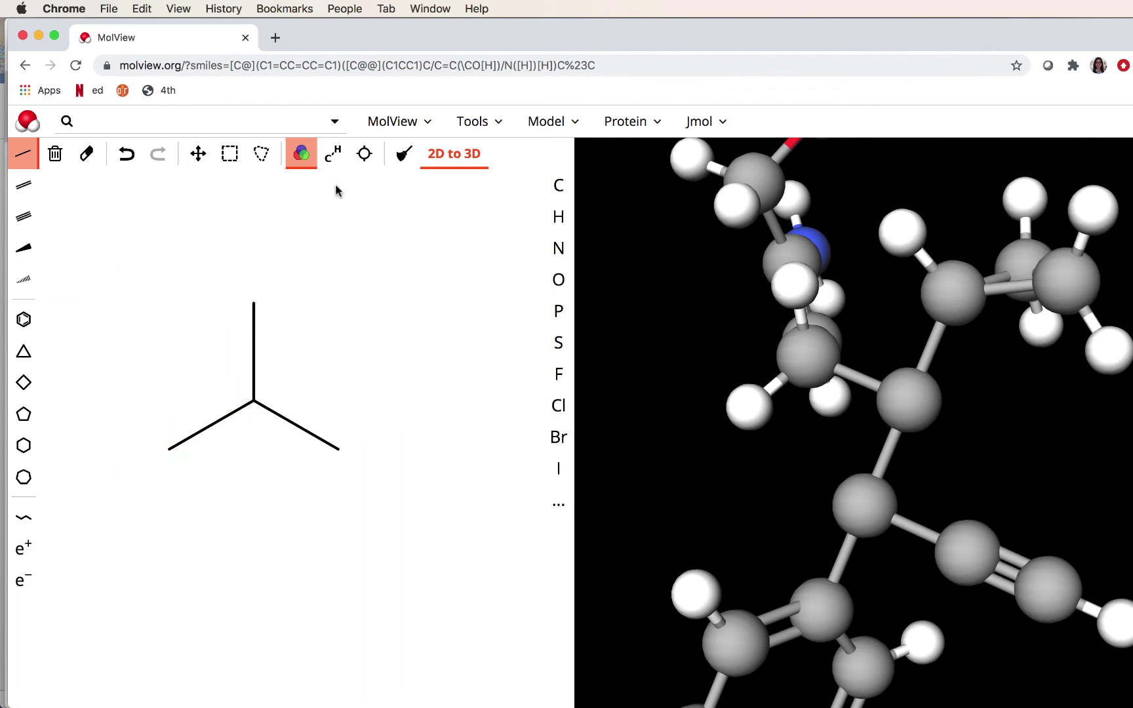
Change the lower-left end atom to nitrogen and attach a double-bonded and a single-bonded oxygen to the lower-right carbon
{"action": "left_click", "coordinate": [559, 248]}
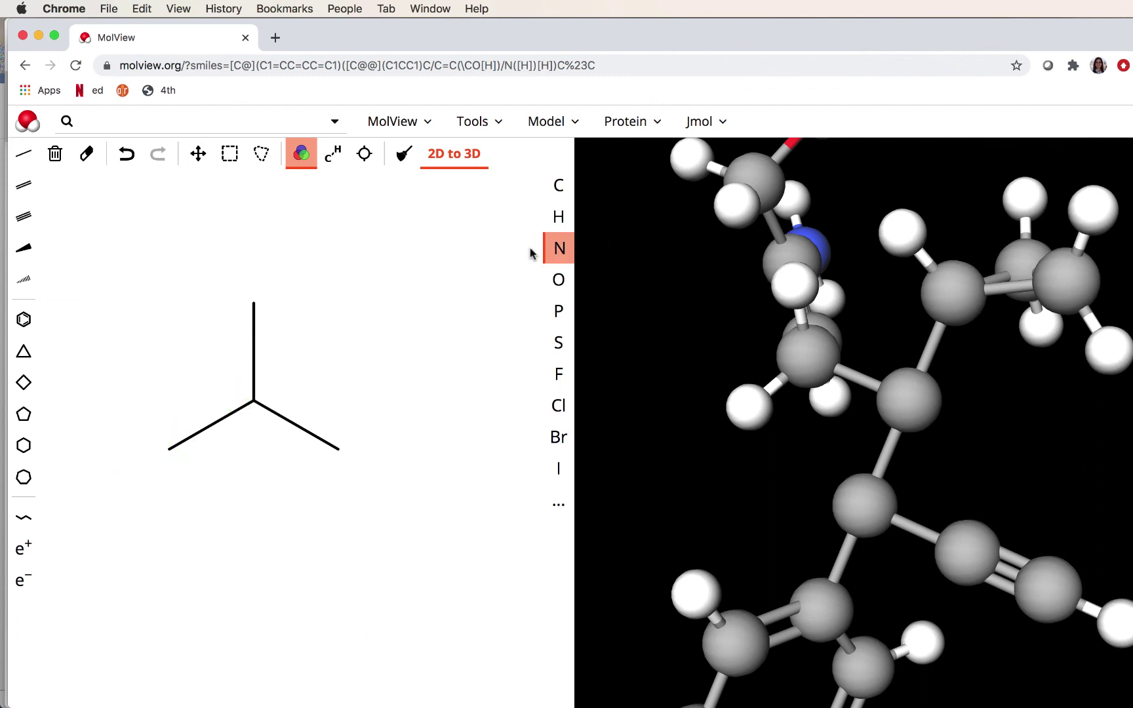
{"action": "left_click", "coordinate": [166, 450]}
{"action": "left_click", "coordinate": [24, 187]}
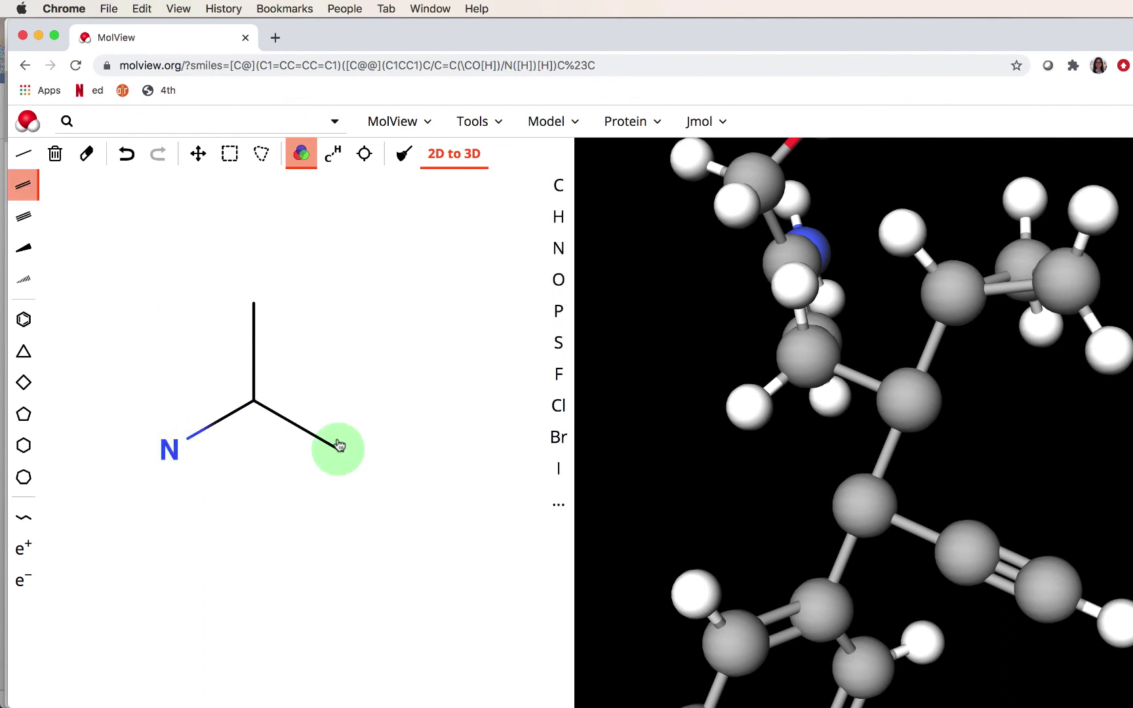
{"action": "left_click_drag", "start_coordinate": [339, 449], "coordinate": [340, 552]}
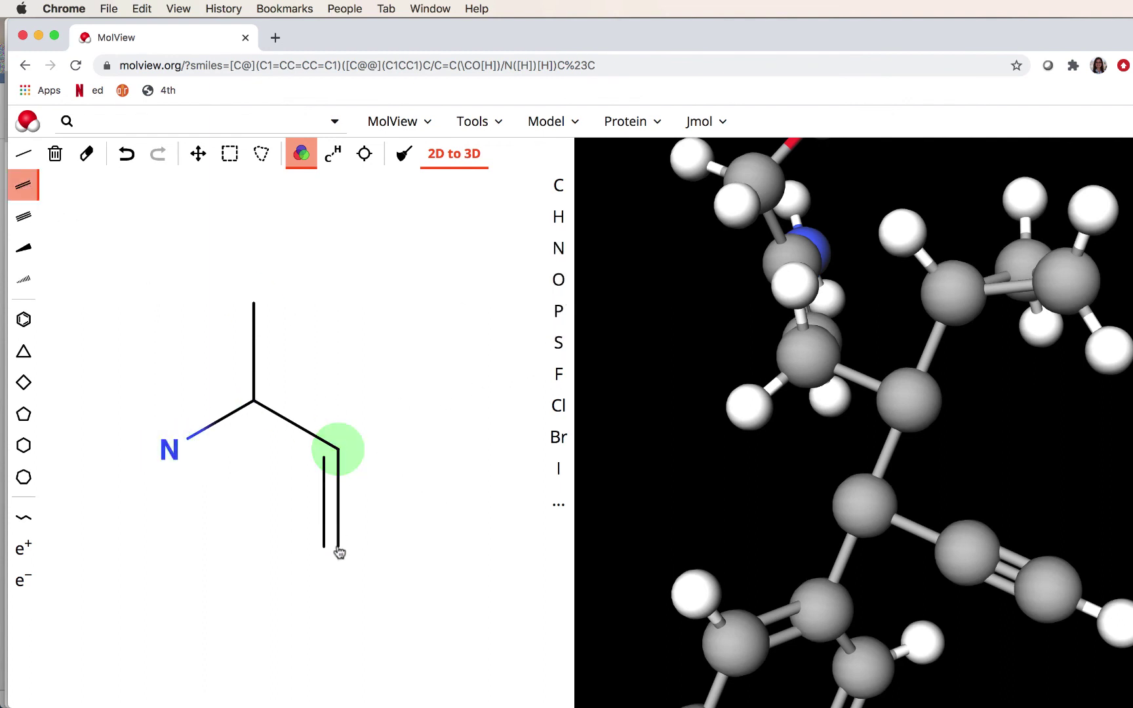
{"action": "left_click", "coordinate": [23, 154]}
{"action": "left_click_drag", "start_coordinate": [338, 449], "coordinate": [389, 420]}
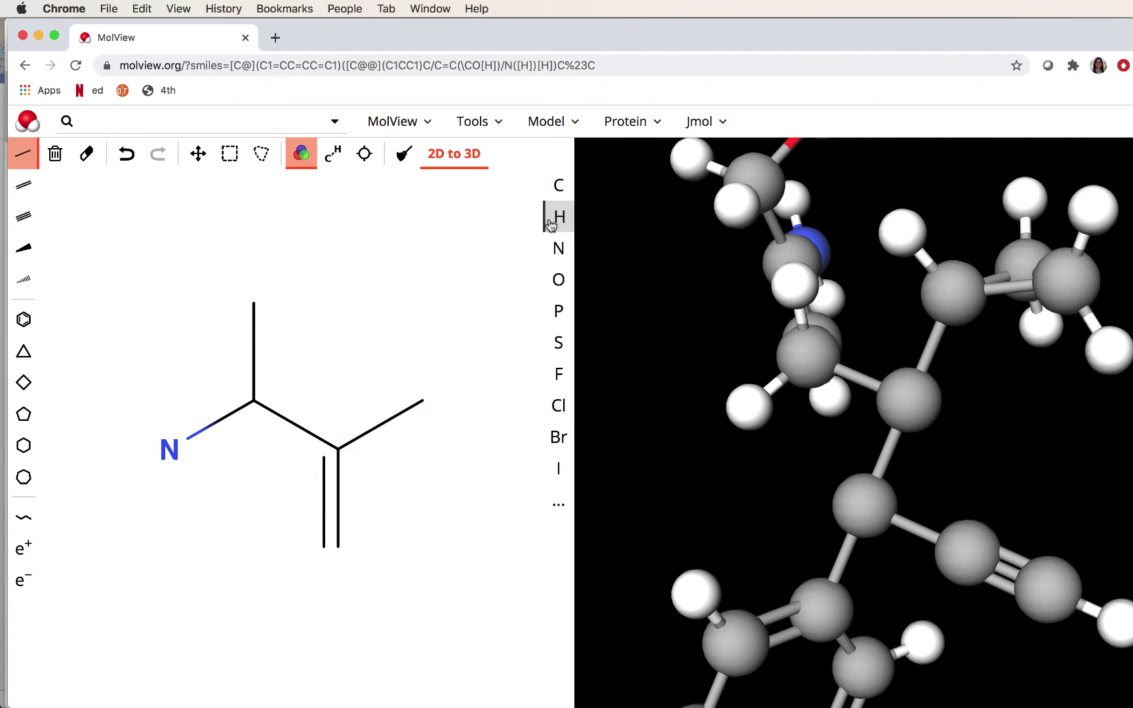
{"action": "left_click", "coordinate": [558, 279]}
{"action": "left_click", "coordinate": [425, 401]}
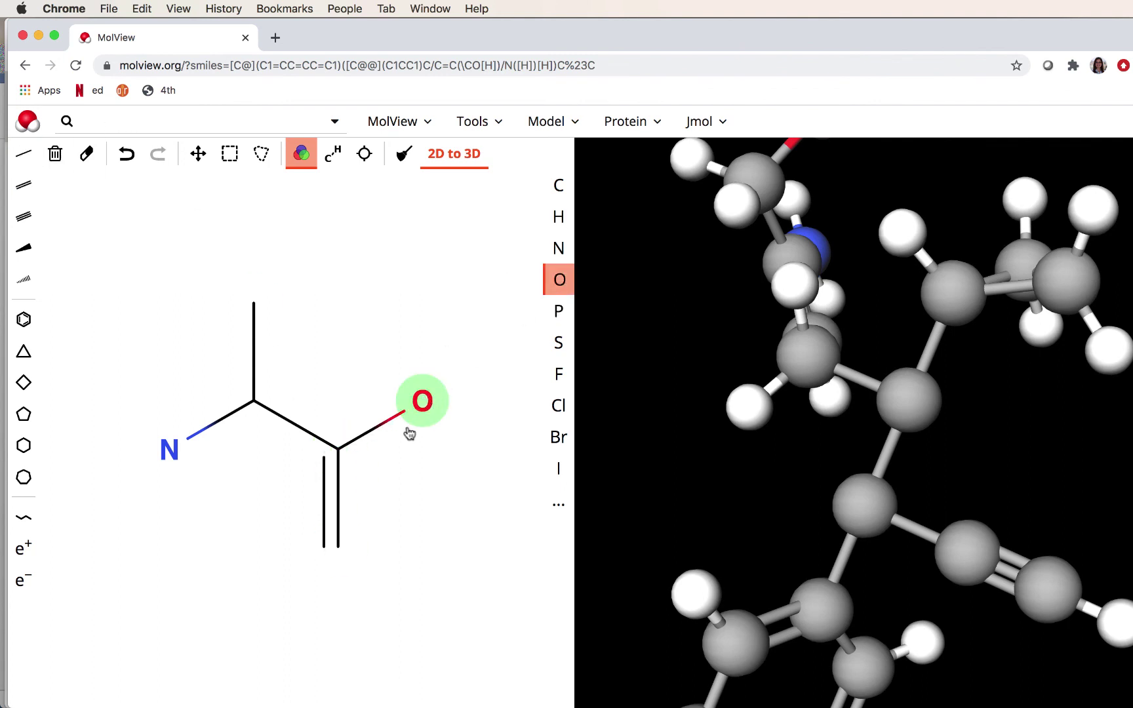
{"action": "left_click", "coordinate": [338, 545]}
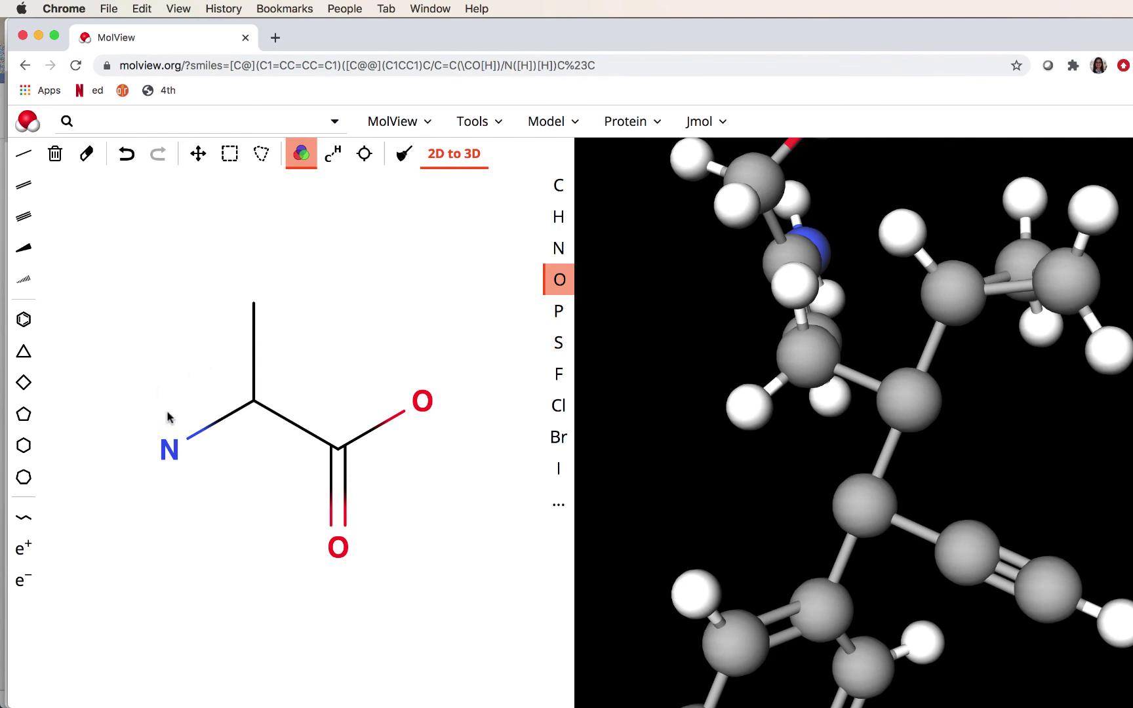
Add three single bonds to the nitrogen and change their end atoms to hydrogen
{"action": "left_click", "coordinate": [563, 216]}
{"action": "left_click", "coordinate": [26, 157]}
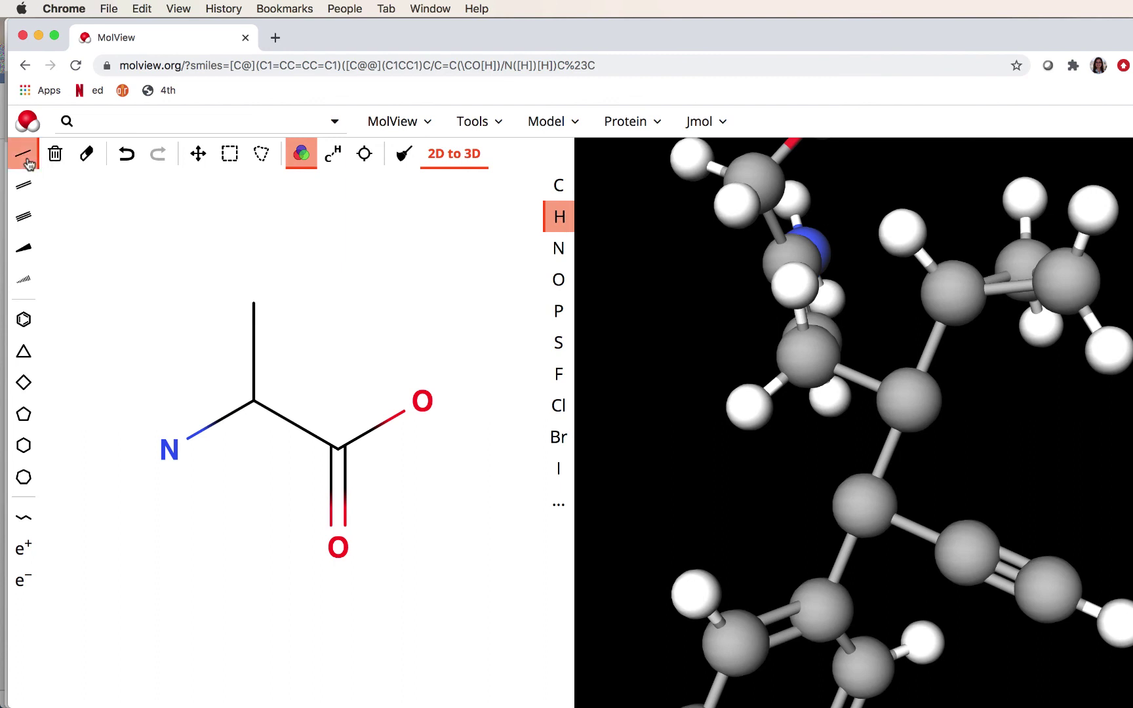
{"action": "left_click", "coordinate": [152, 437]}
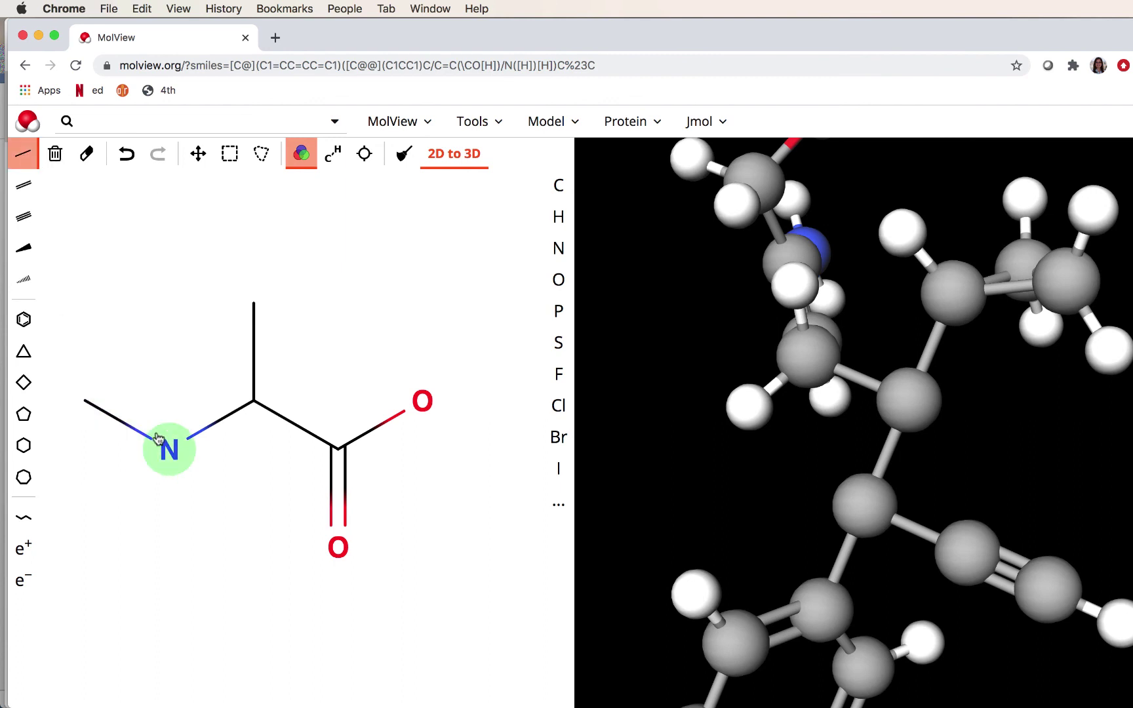
{"action": "left_click_drag", "start_coordinate": [157, 438], "coordinate": [112, 490]}
{"action": "left_click", "coordinate": [166, 458]}
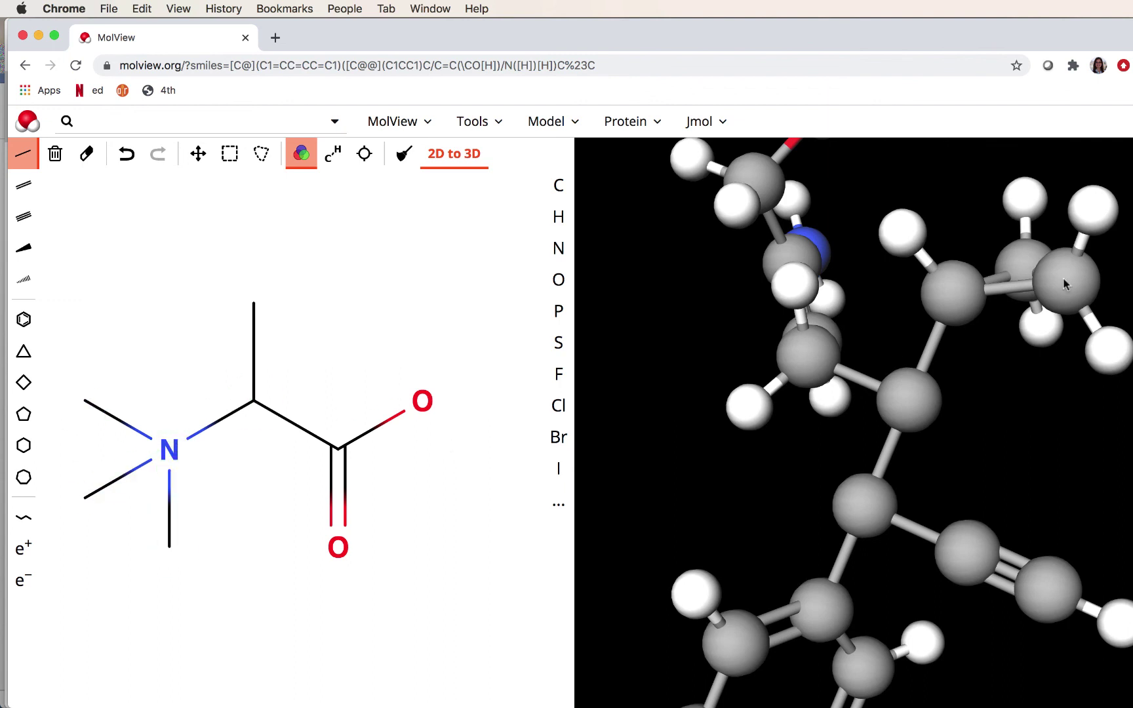
{"action": "left_click", "coordinate": [558, 217]}
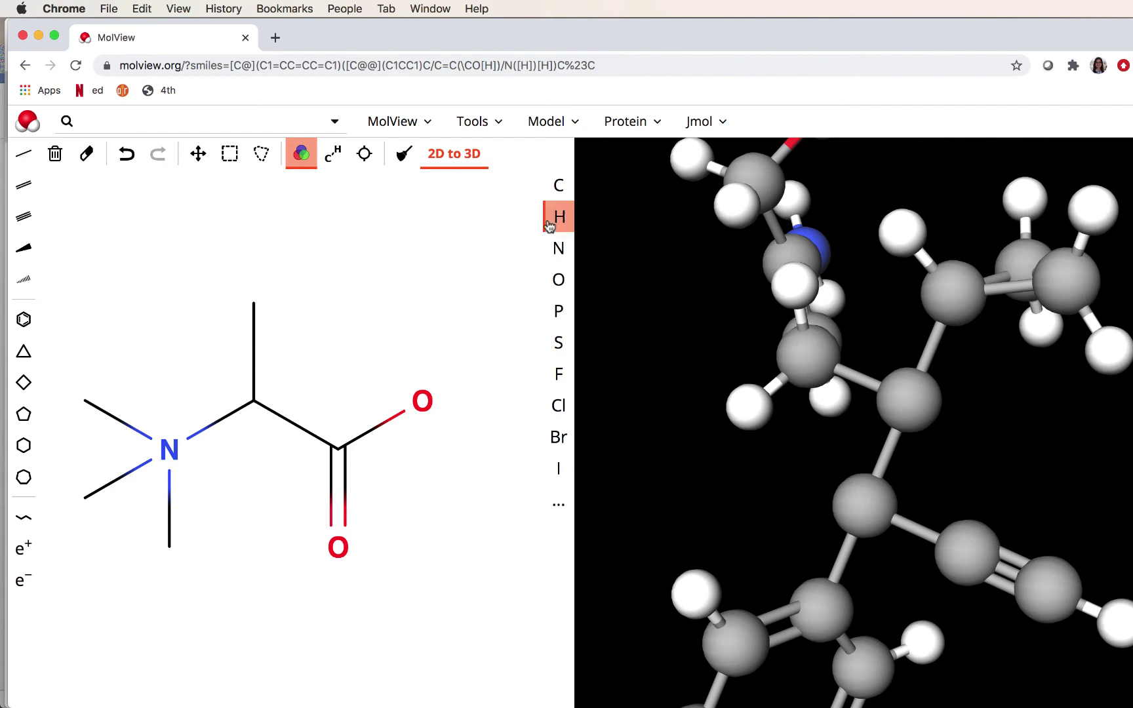
{"action": "left_click", "coordinate": [84, 400]}
{"action": "left_click", "coordinate": [84, 498]}
{"action": "left_click", "coordinate": [156, 548]}
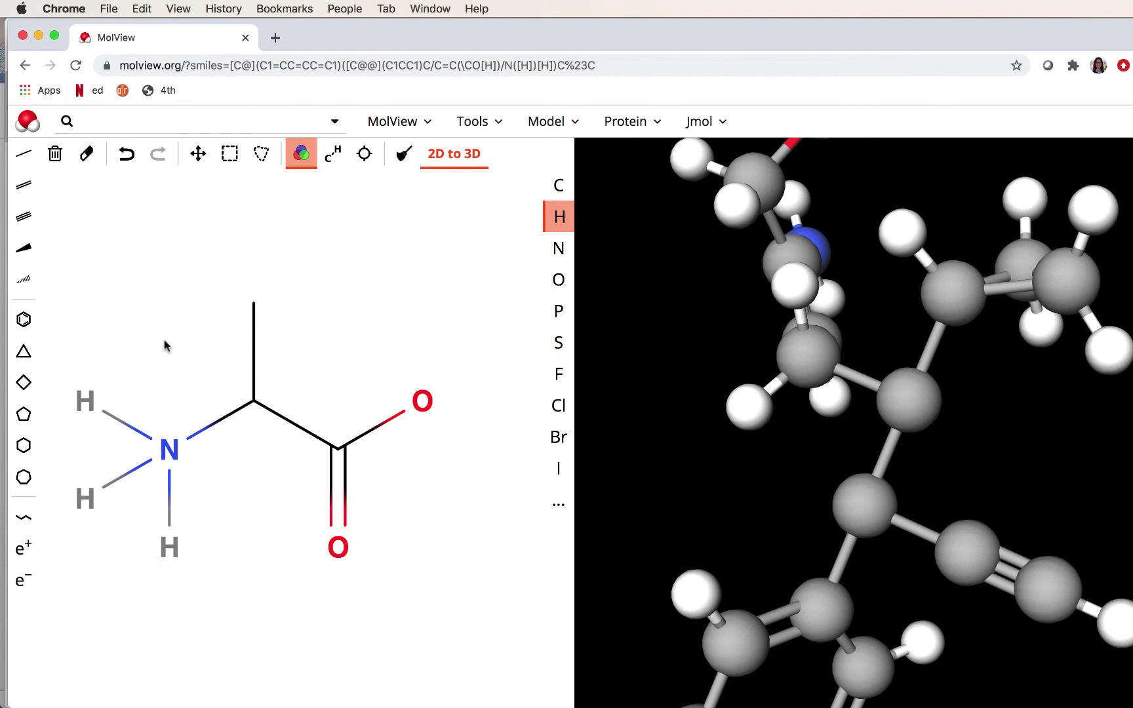
Compare the skeletal formula with the view of all carbons and hydrogens, leaving every atom displayed
{"action": "left_click", "coordinate": [331, 166]}
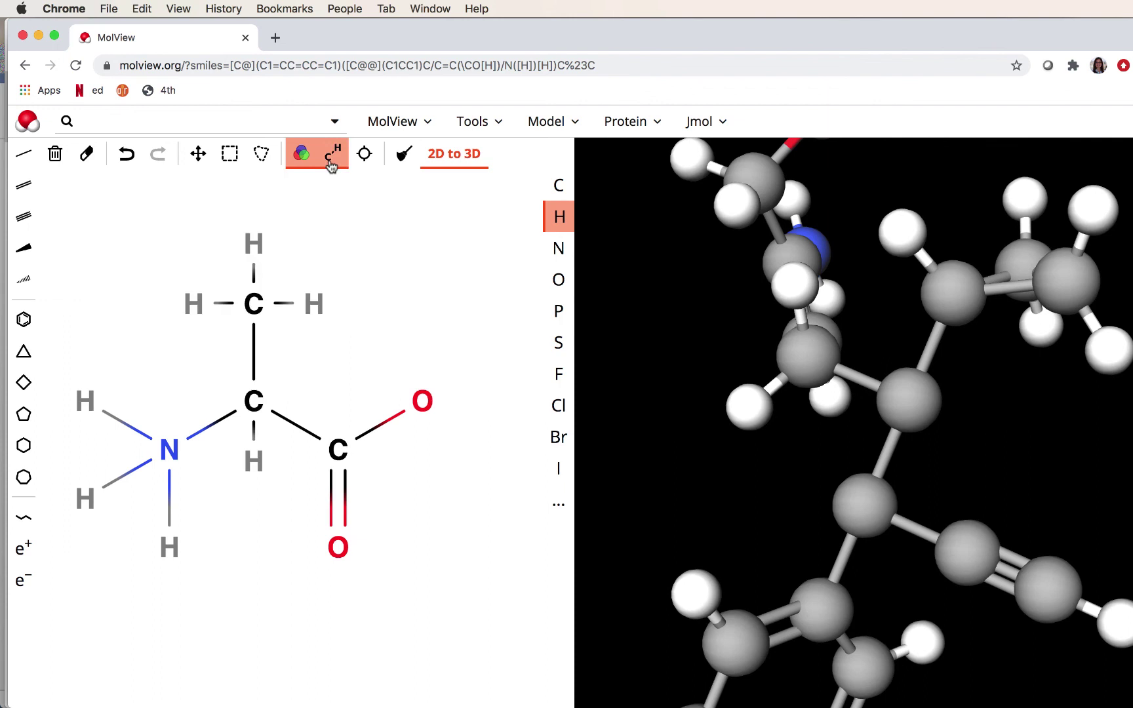
{"action": "left_click", "coordinate": [332, 166]}
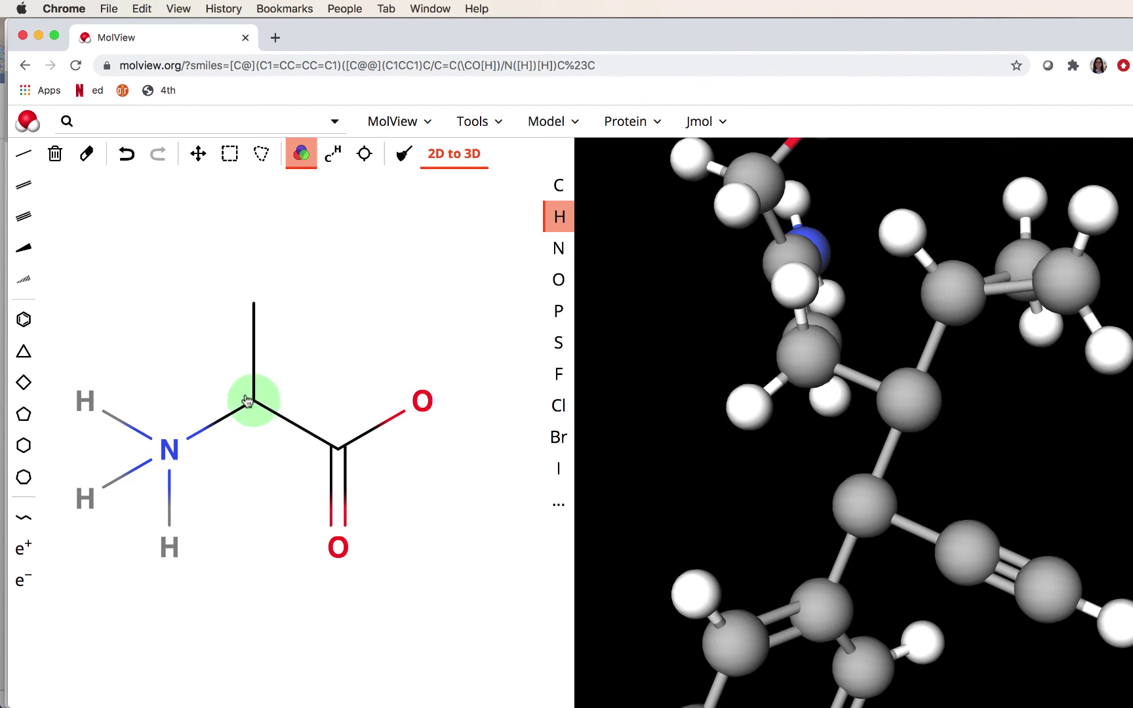
{"action": "left_click", "coordinate": [332, 158]}
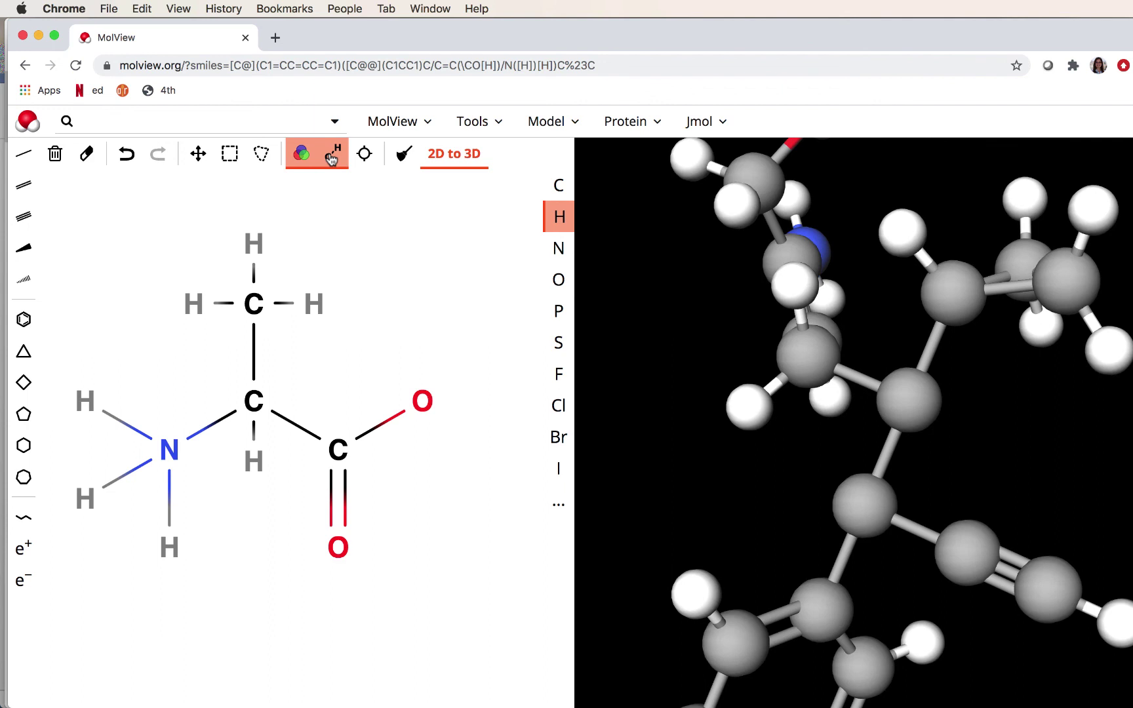
{"action": "left_click", "coordinate": [331, 159]}
{"action": "left_click", "coordinate": [331, 159]}
{"action": "left_click", "coordinate": [332, 159]}
{"action": "left_click", "coordinate": [332, 158]}
Add a positive charge to the nitrogen and a negative charge to the single-bonded oxygen
{"action": "left_click", "coordinate": [27, 550]}
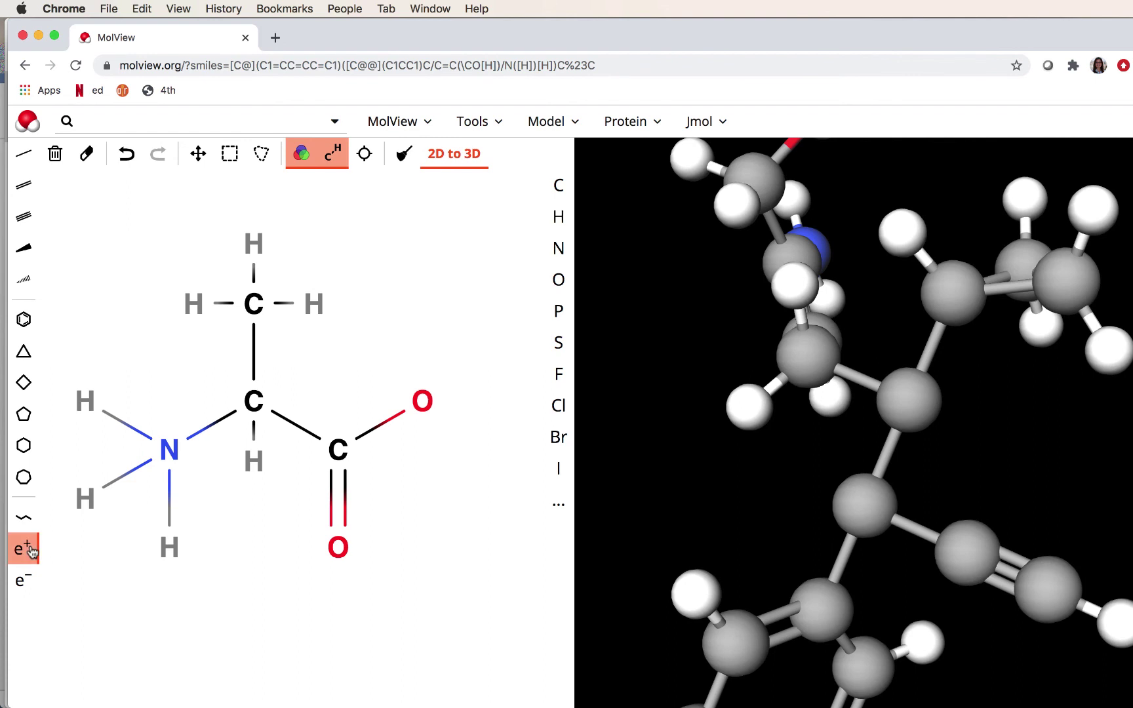
{"action": "left_click", "coordinate": [168, 450]}
{"action": "left_click", "coordinate": [24, 581]}
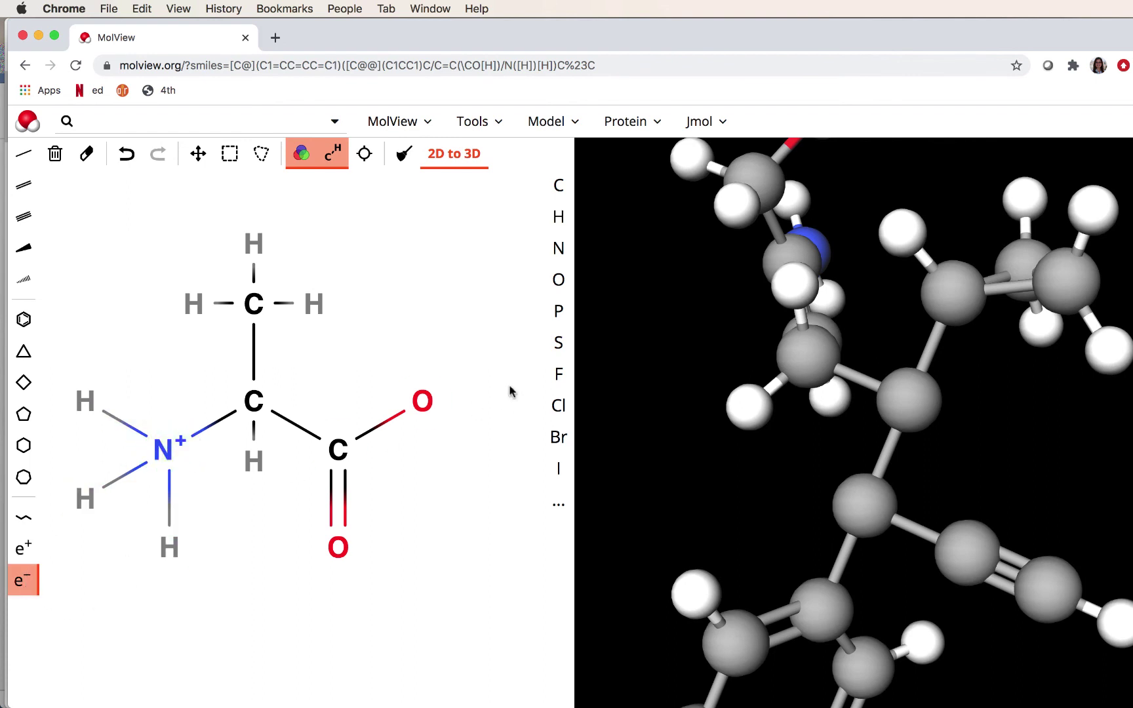
{"action": "left_click", "coordinate": [422, 401]}
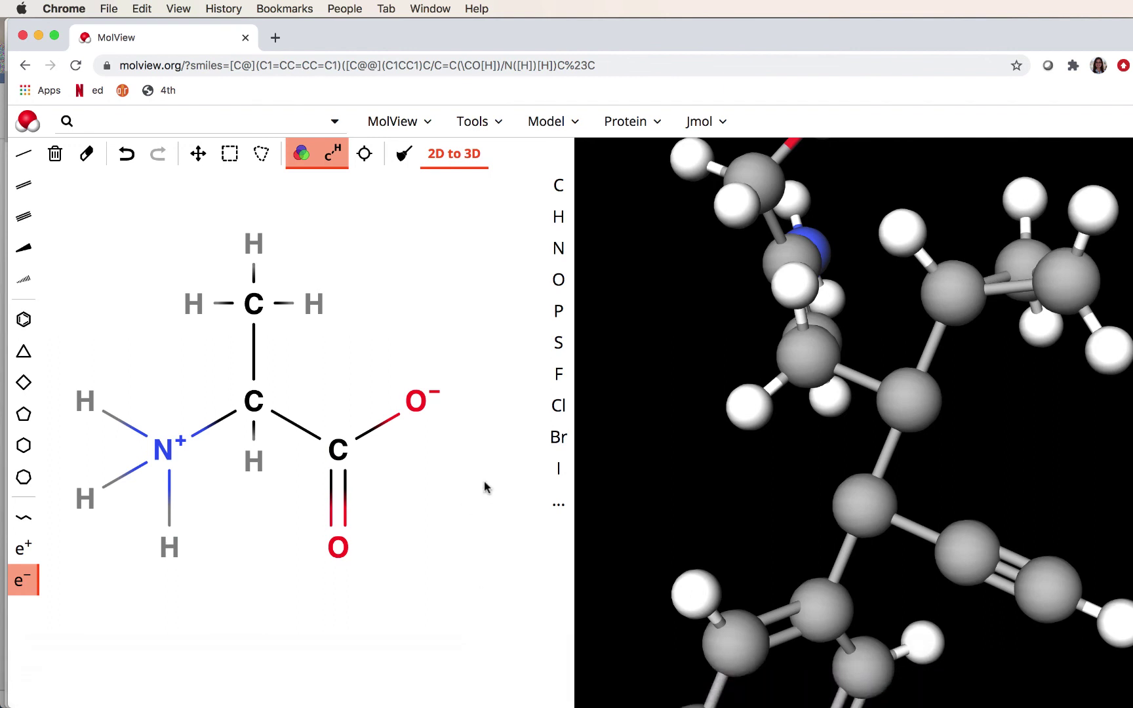
{"action": "left_click", "coordinate": [26, 550]}
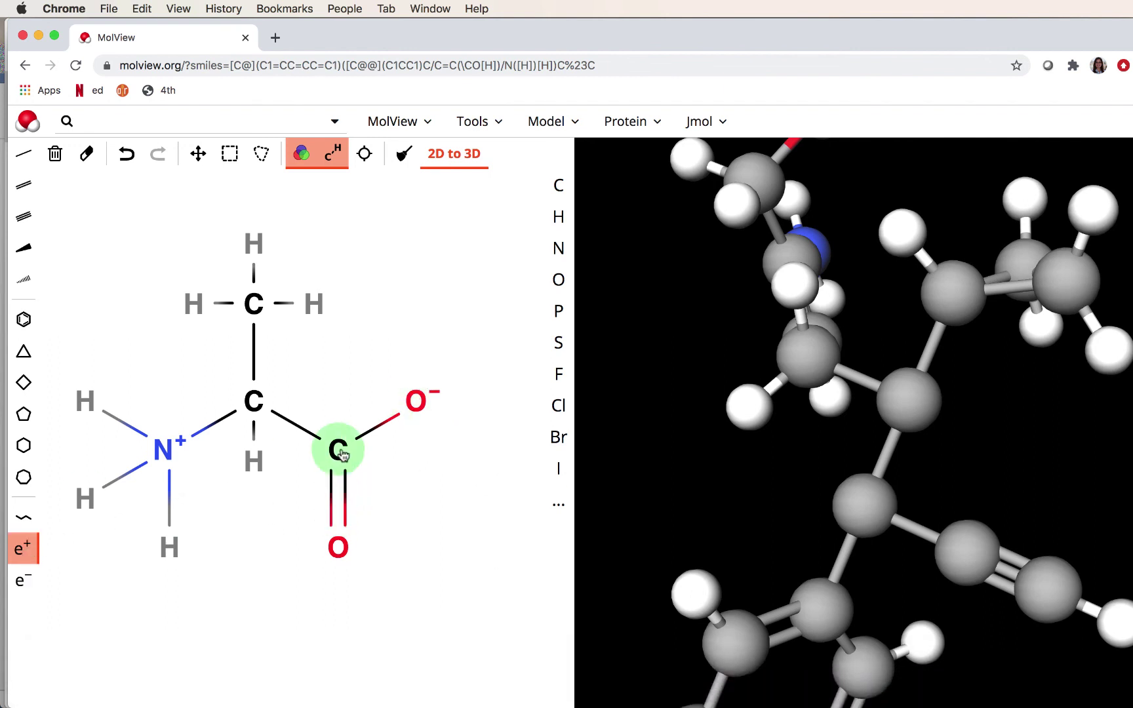
Raise the single-bonded oxygen's charge to +2 and lower it again to a single negative charge
{"action": "left_click", "coordinate": [421, 401]}
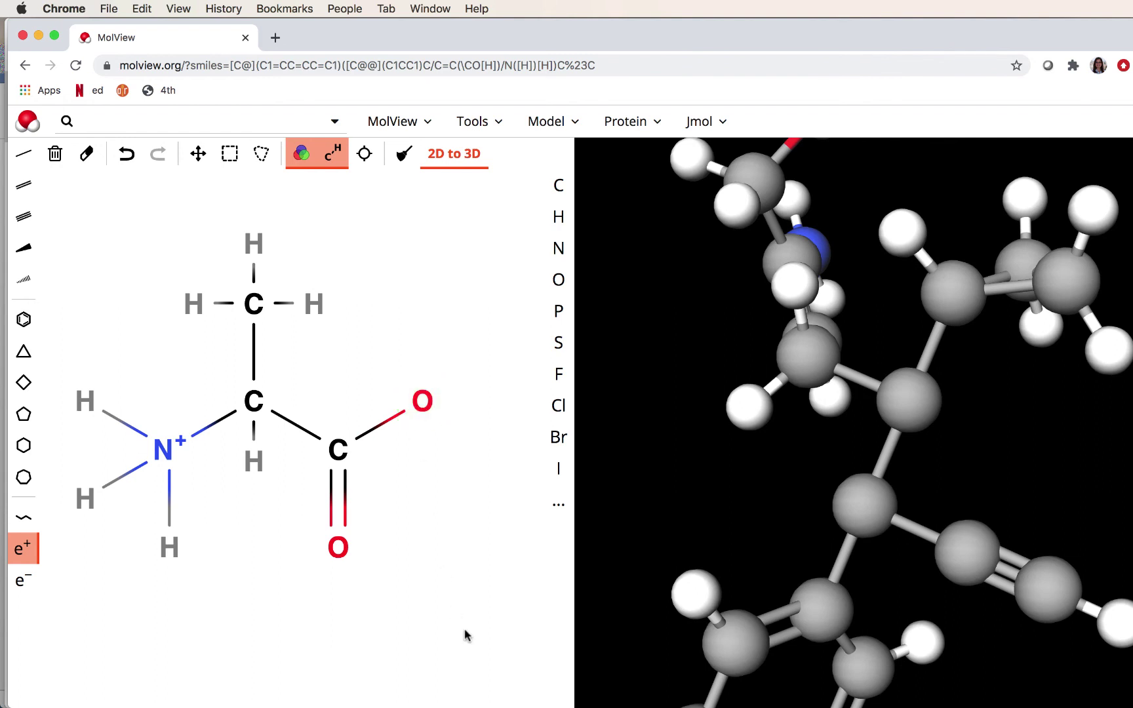
{"action": "left_click", "coordinate": [414, 413]}
{"action": "left_click", "coordinate": [414, 413]}
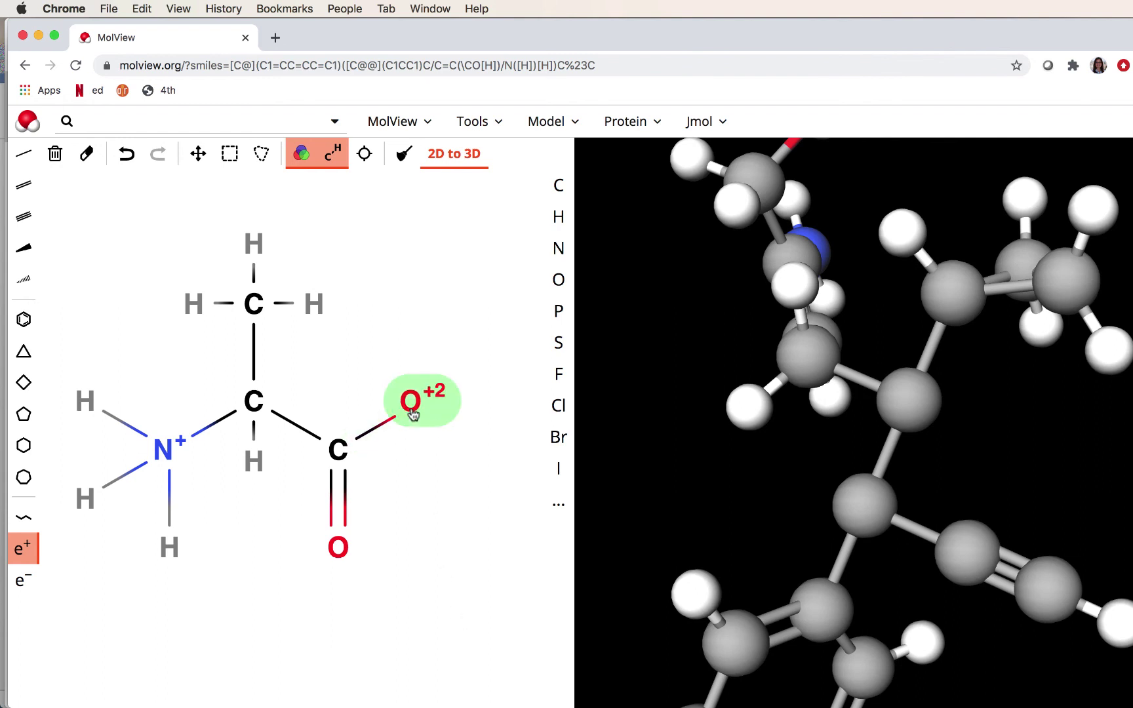
{"action": "left_click", "coordinate": [23, 580]}
{"action": "left_click", "coordinate": [420, 407]}
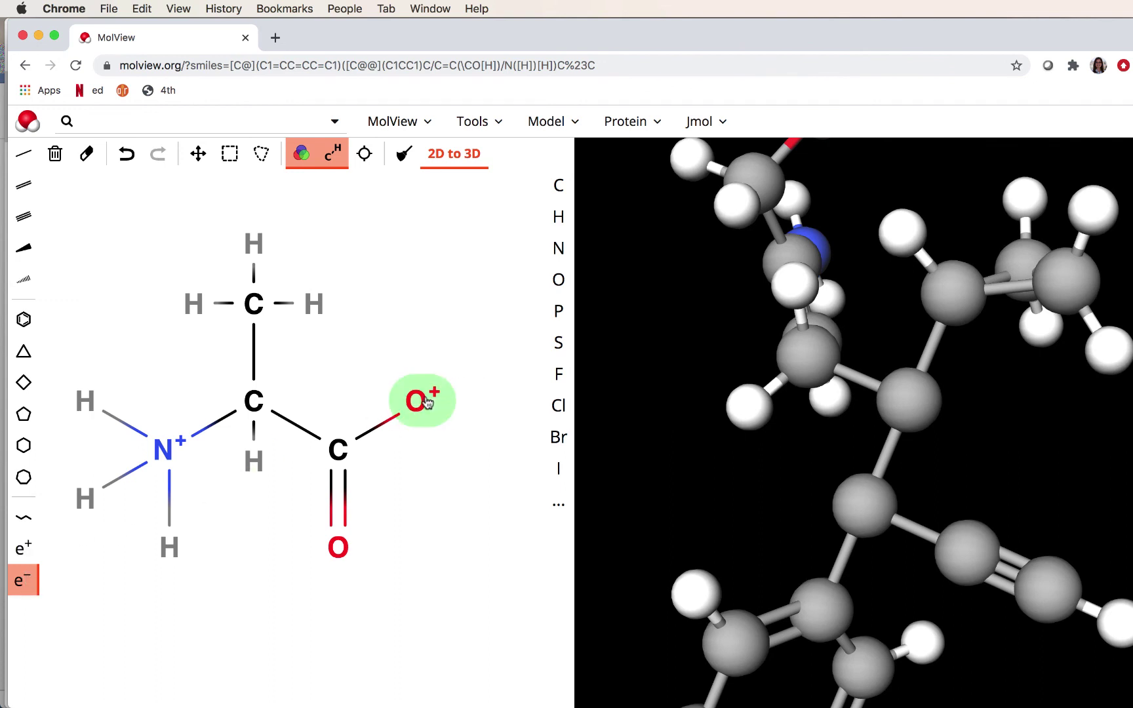
{"action": "left_click", "coordinate": [420, 407]}
{"action": "left_click", "coordinate": [420, 407]}
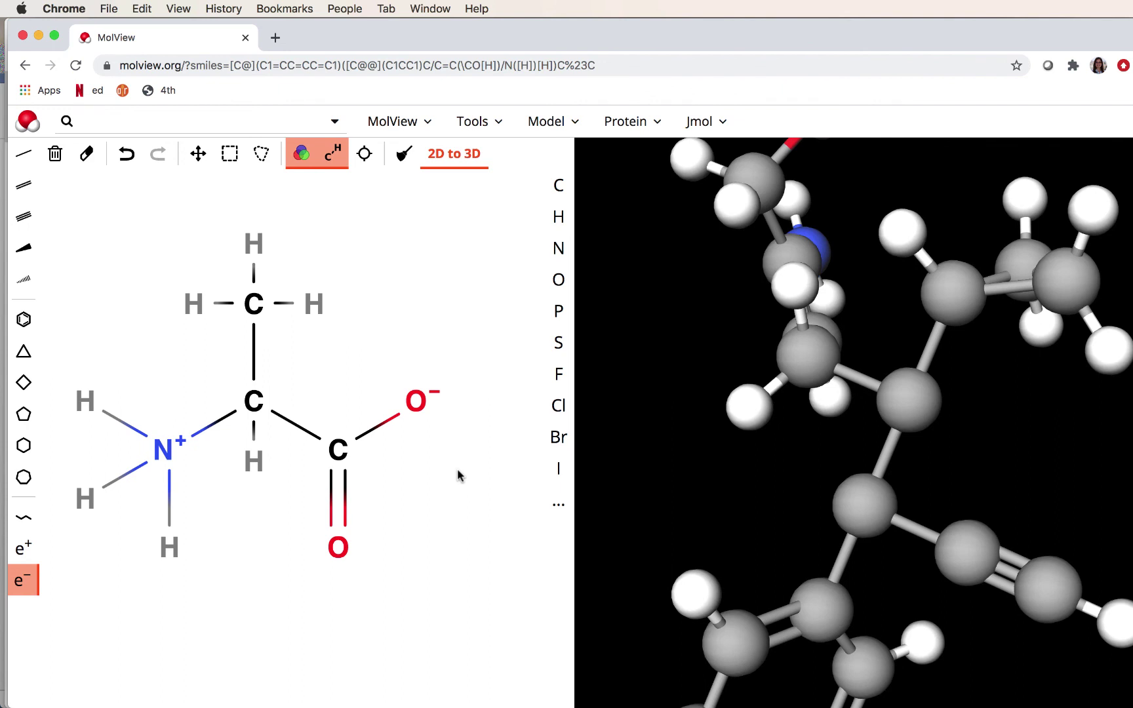
Change the bond between the central carbon and the methyl carbon to a solid wedge and generate the 3D model
{"action": "left_click", "coordinate": [23, 248]}
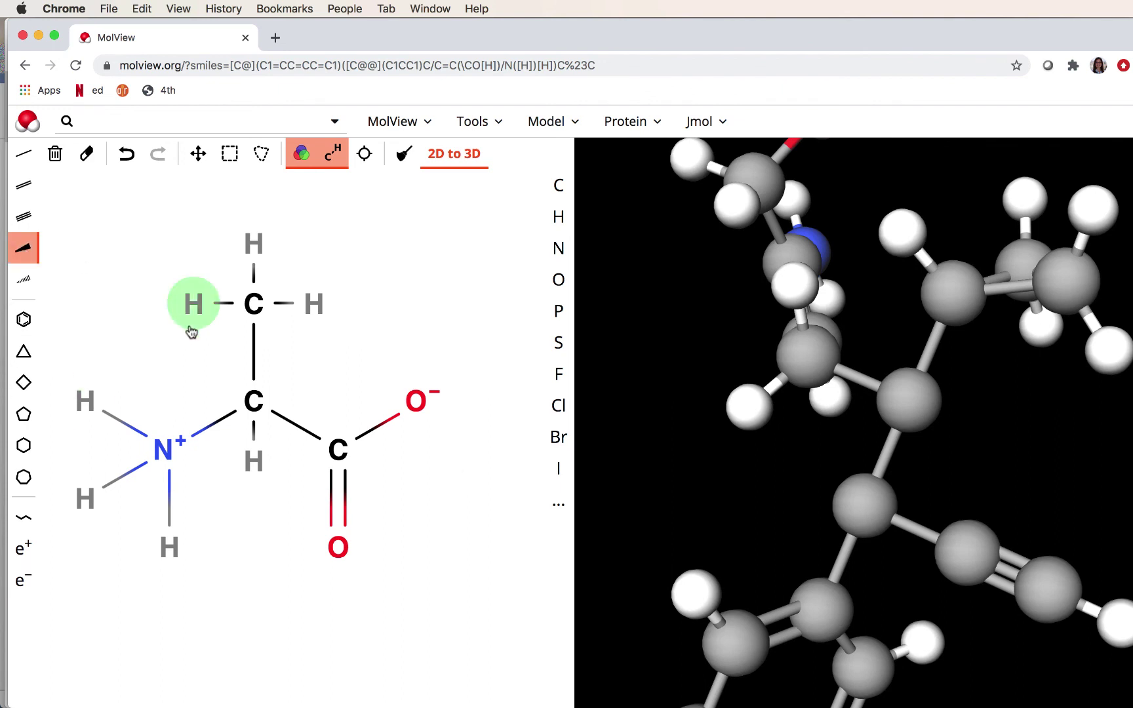
{"action": "left_click", "coordinate": [250, 350]}
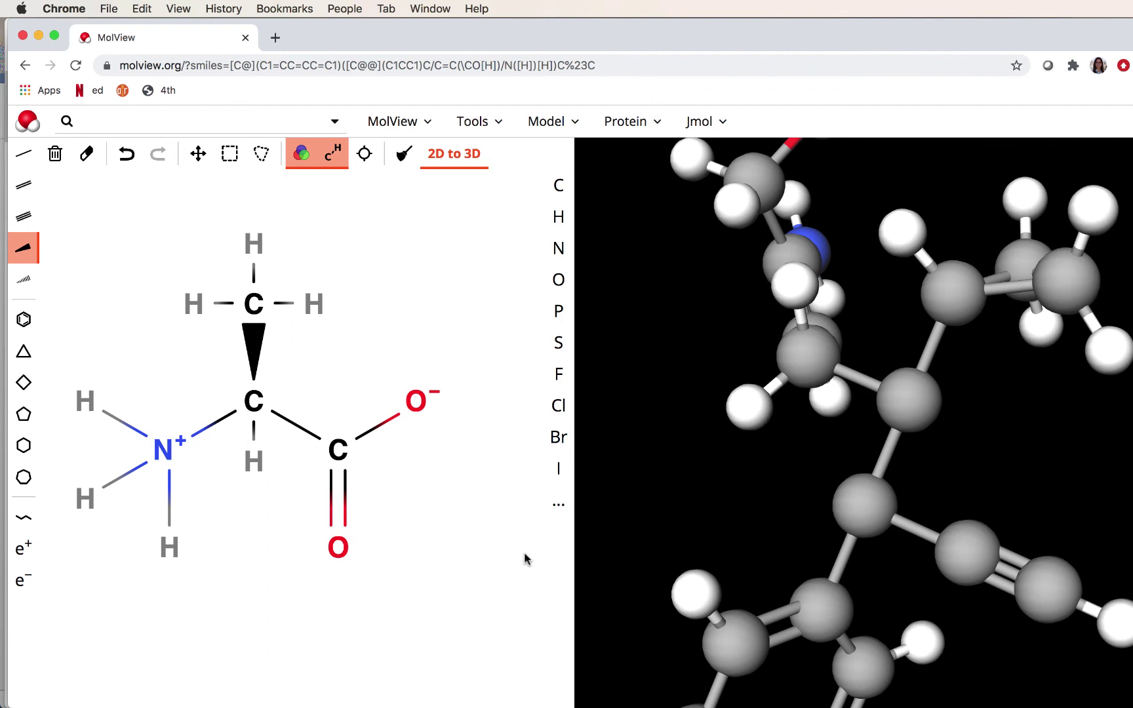
{"action": "left_click", "coordinate": [457, 161]}
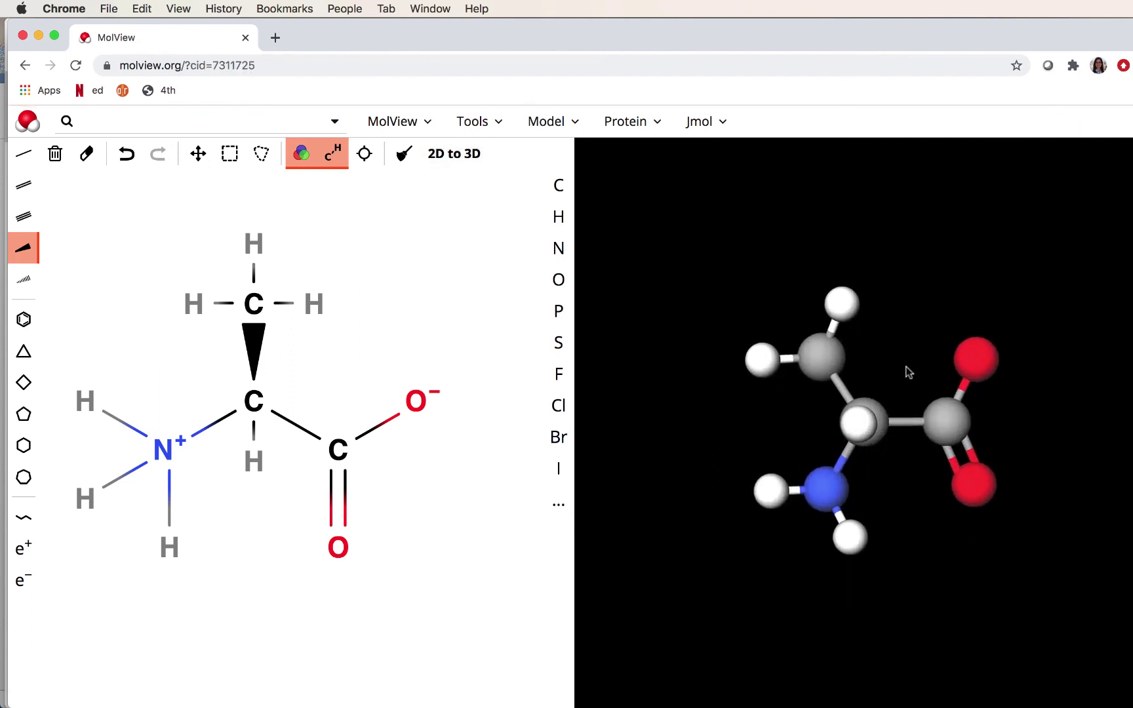
Examine the amino acid's 3D model from several sides and up close, comparing its arrangement around the central carbon with the drawing
{"action": "left_click_drag", "start_coordinate": [765, 435], "coordinate": [749, 468]}
{"action": "left_click_drag", "start_coordinate": [937, 389], "coordinate": [893, 452]}
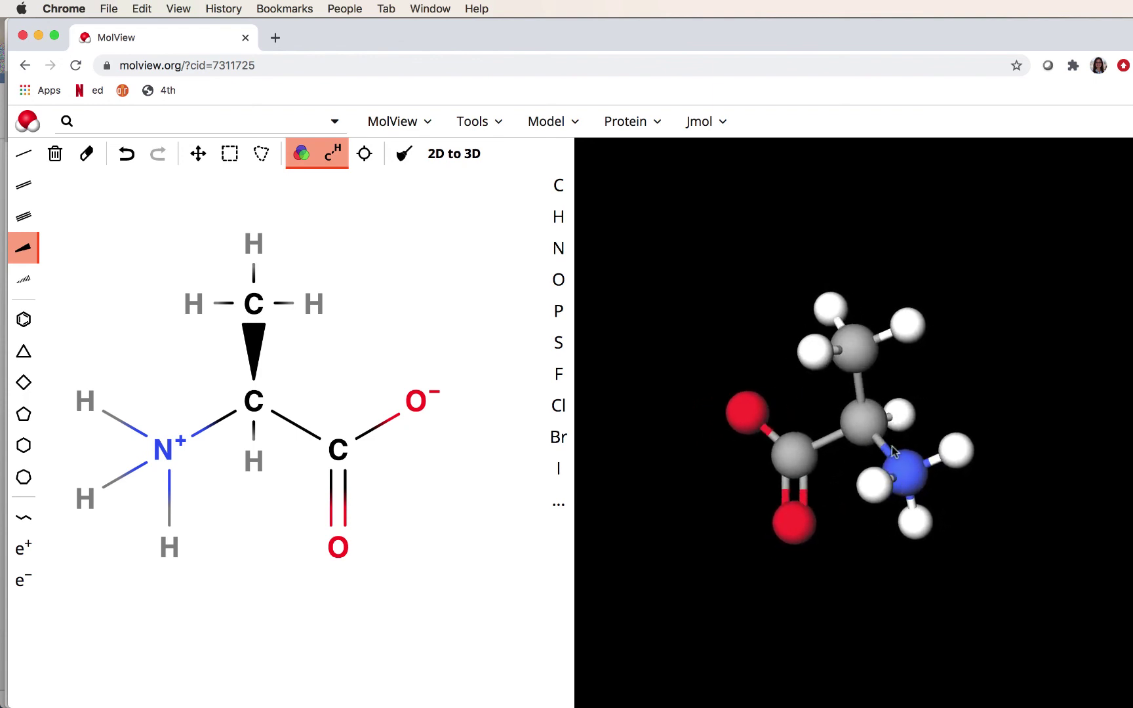
{"action": "left_click_drag", "start_coordinate": [928, 440], "coordinate": [577, 427]}
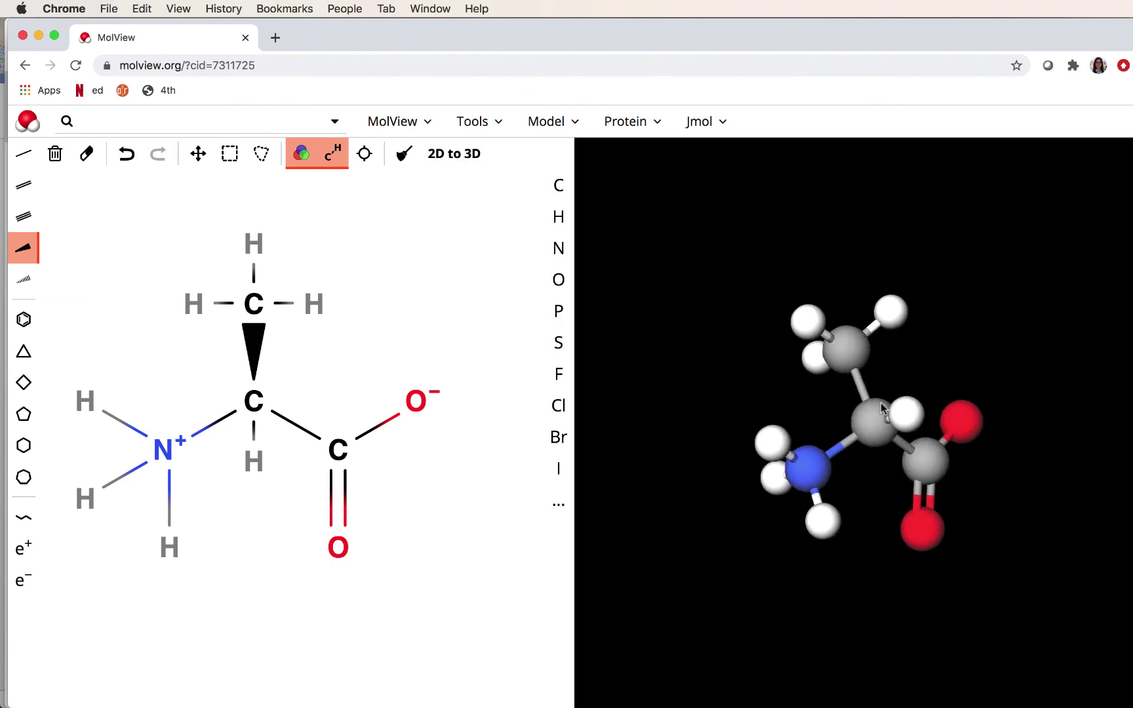
{"action": "left_click_drag", "start_coordinate": [881, 402], "coordinate": [889, 452]}
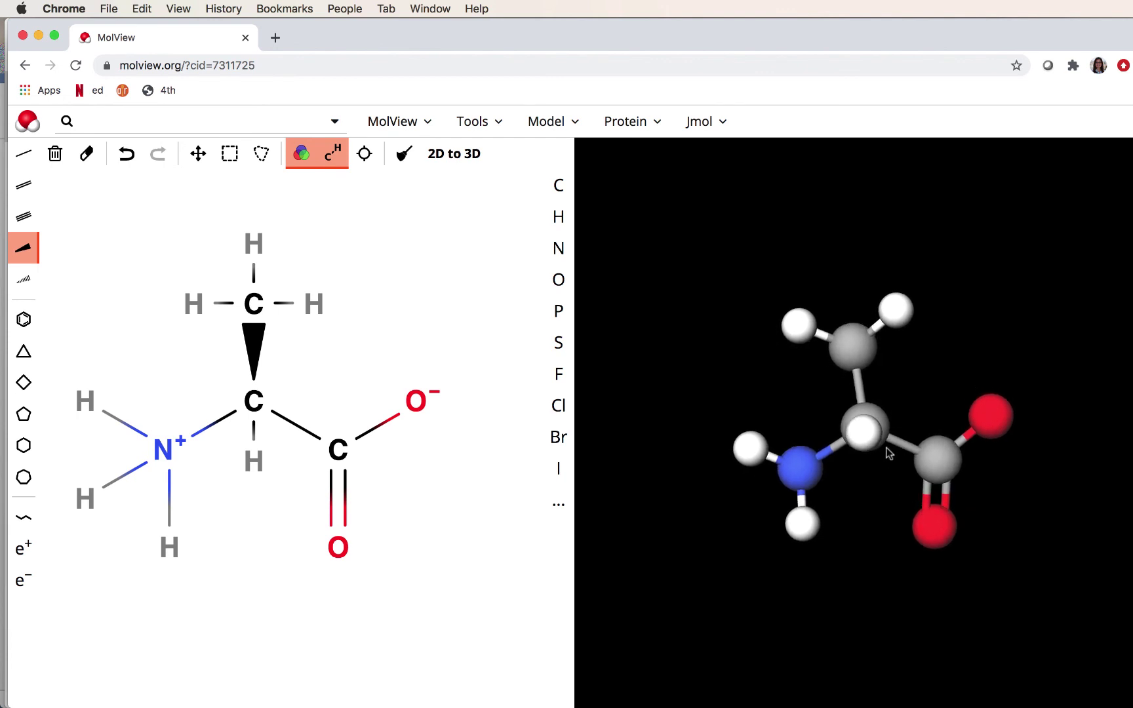
{"action": "left_click_drag", "start_coordinate": [804, 431], "coordinate": [1041, 433]}
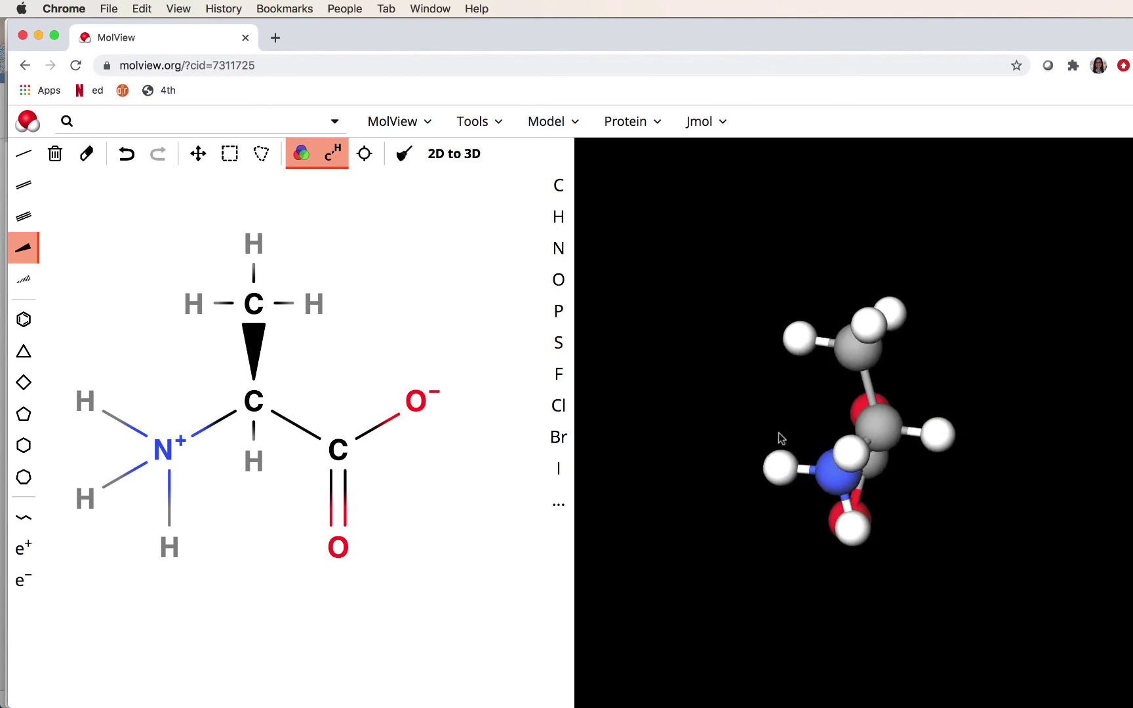
{"action": "left_click_drag", "start_coordinate": [780, 438], "coordinate": [1021, 432]}
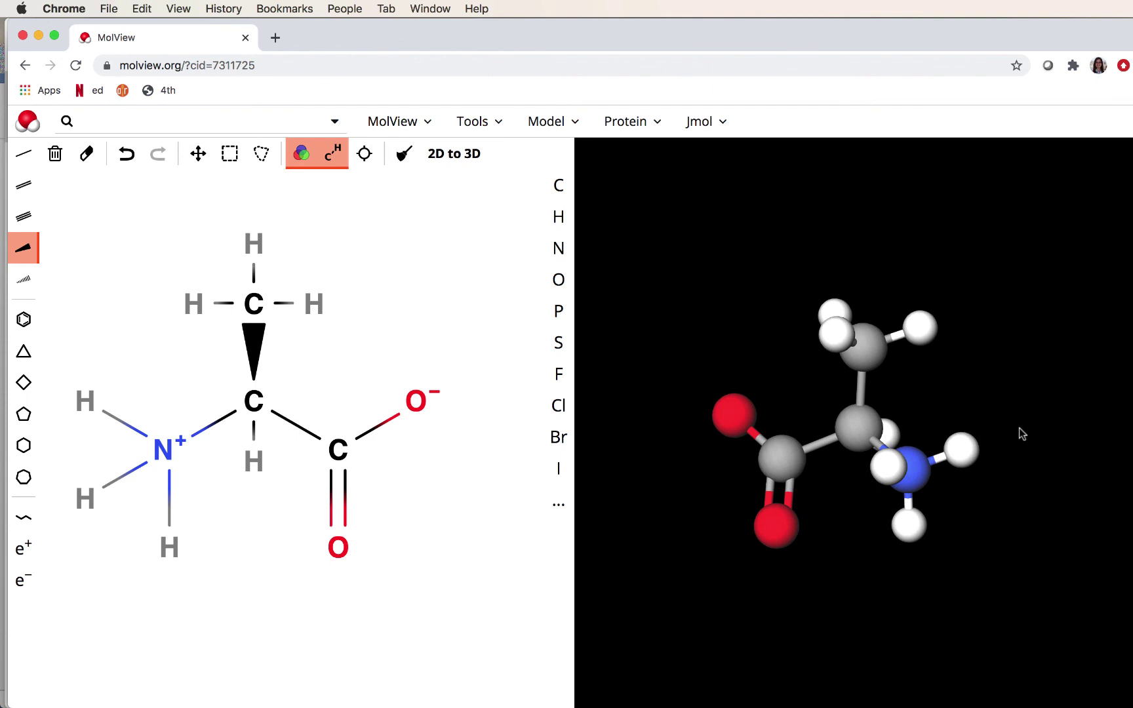
{"action": "left_click_drag", "start_coordinate": [781, 441], "coordinate": [804, 475]}
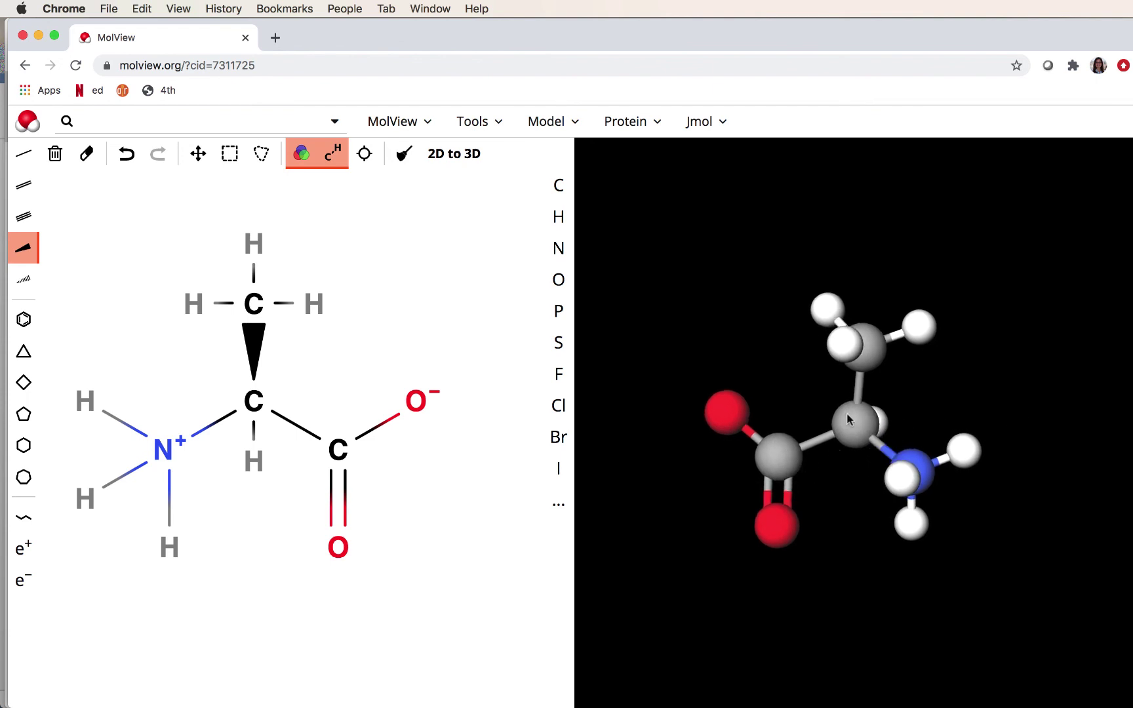
{"action": "left_click_drag", "start_coordinate": [848, 419], "coordinate": [884, 433]}
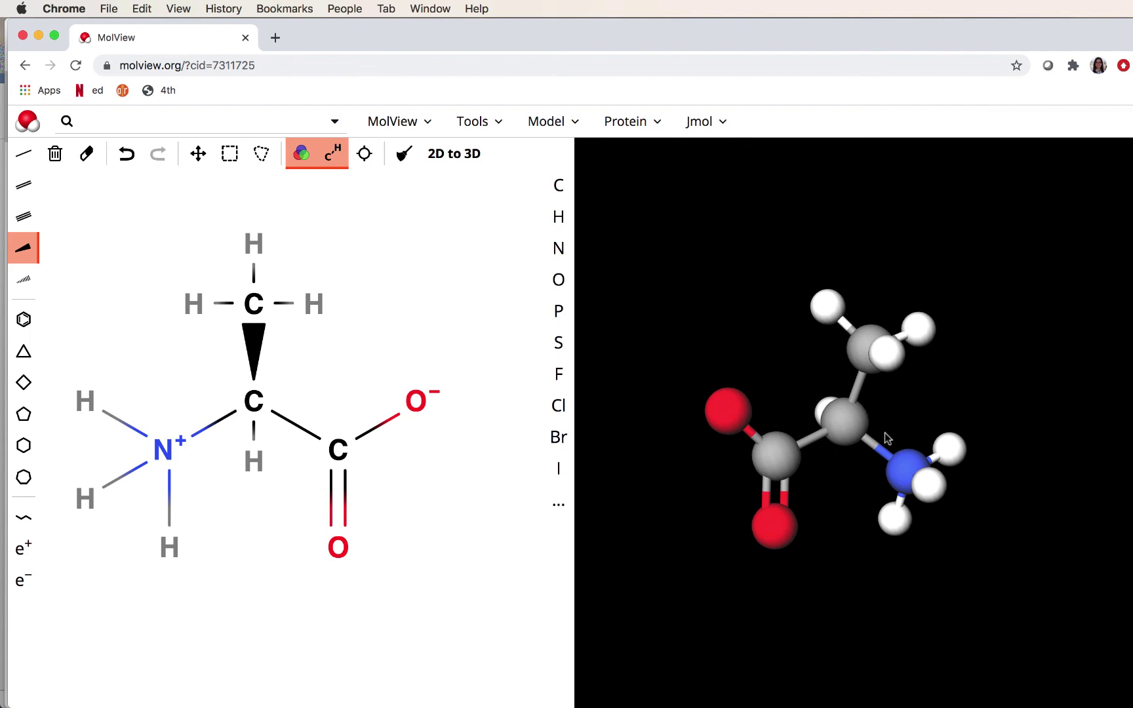
{"action": "right_click", "coordinate": [846, 433]}
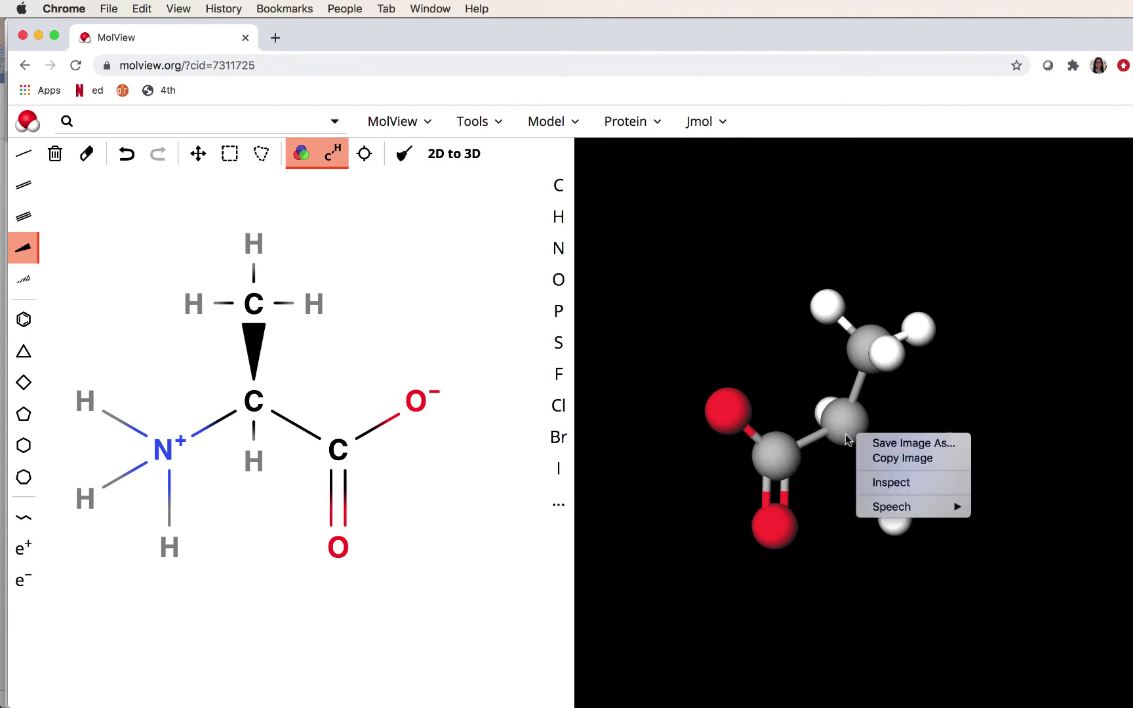
{"action": "left_click", "coordinate": [806, 431]}
{"action": "left_click_drag", "start_coordinate": [805, 426], "coordinate": [862, 496]}
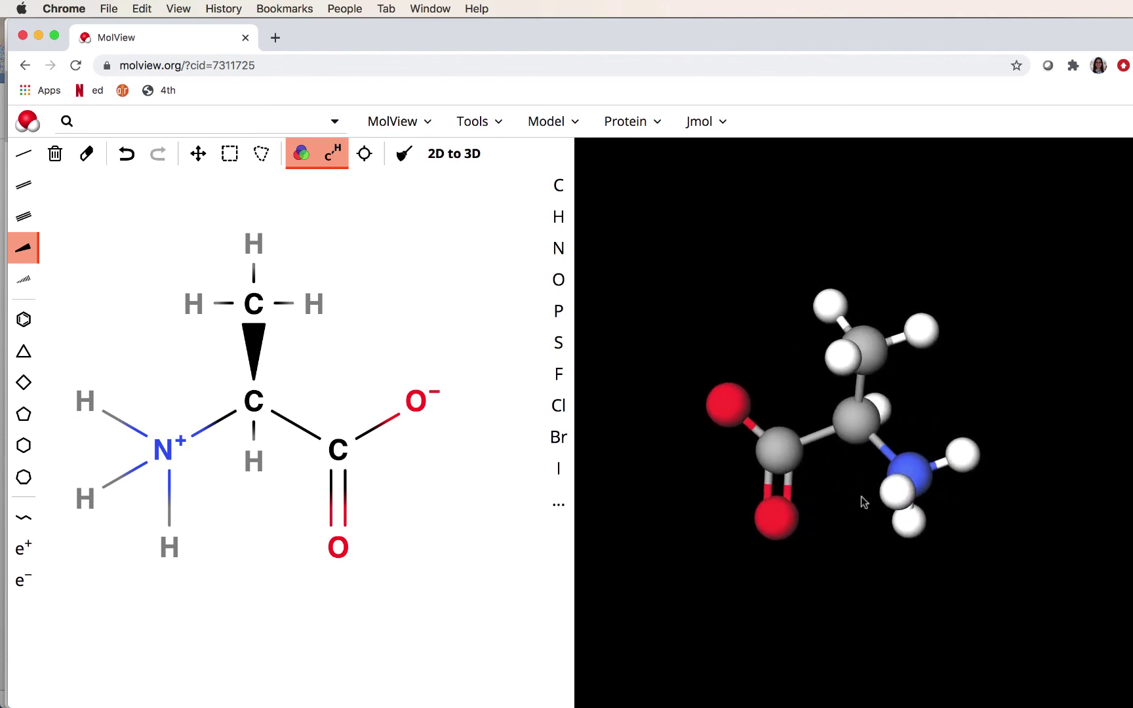
{"action": "scroll", "coordinate": [861, 496], "scroll_direction": "up", "scroll_amount": 5}
{"action": "scroll", "coordinate": [861, 496], "scroll_direction": "up", "scroll_amount": 1}
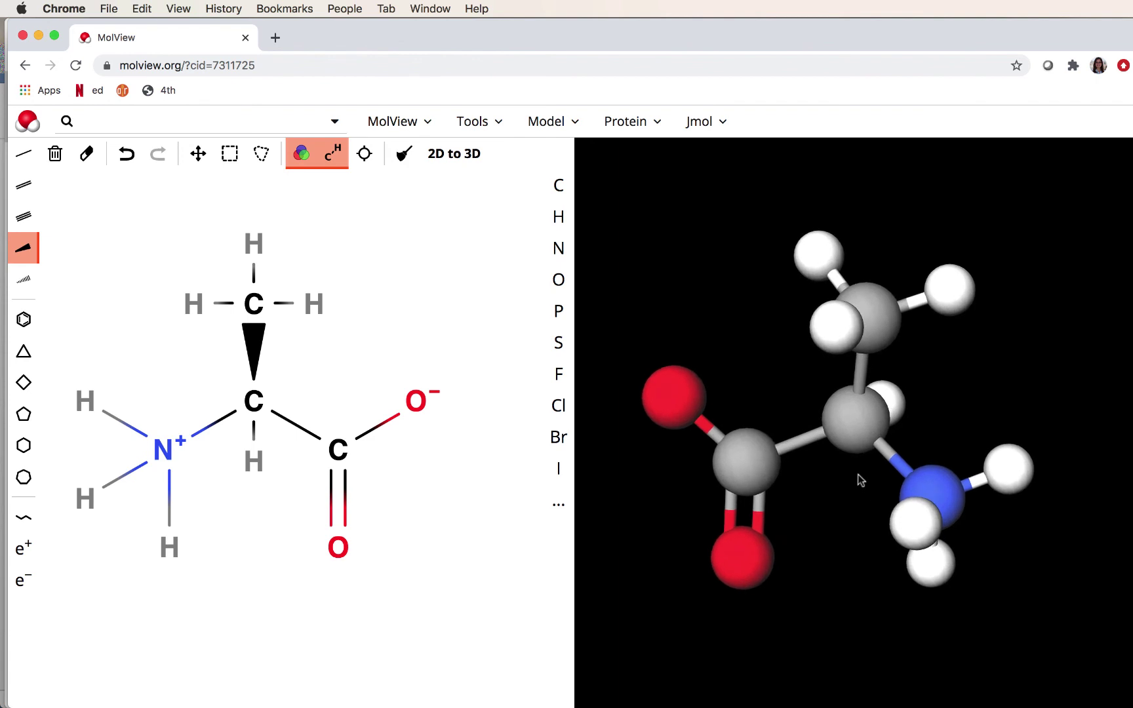
{"action": "right_click", "coordinate": [818, 430]}
{"action": "left_click", "coordinate": [818, 430]}
{"action": "left_click_drag", "start_coordinate": [818, 431], "coordinate": [870, 432]}
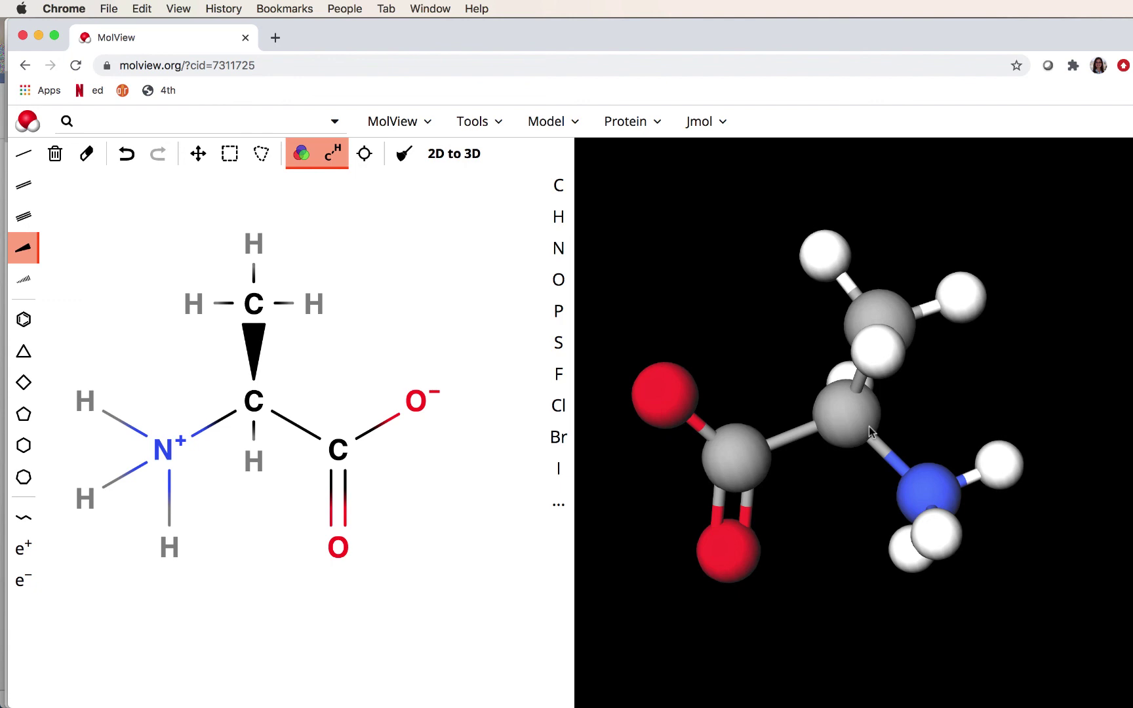
{"action": "left_click_drag", "start_coordinate": [885, 445], "coordinate": [825, 420]}
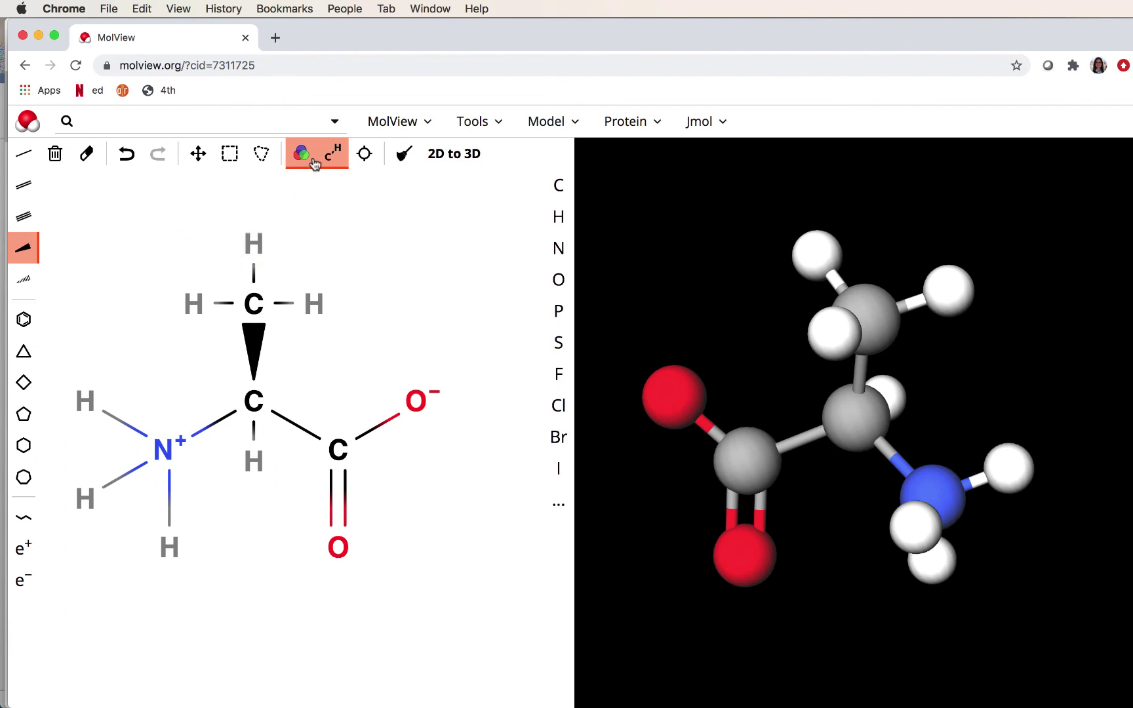
Switch the drawing to the skeletal formula and attach a single-bonded carbon and an oxygen to the wedge bond's upper carbon
{"action": "left_click", "coordinate": [335, 156]}
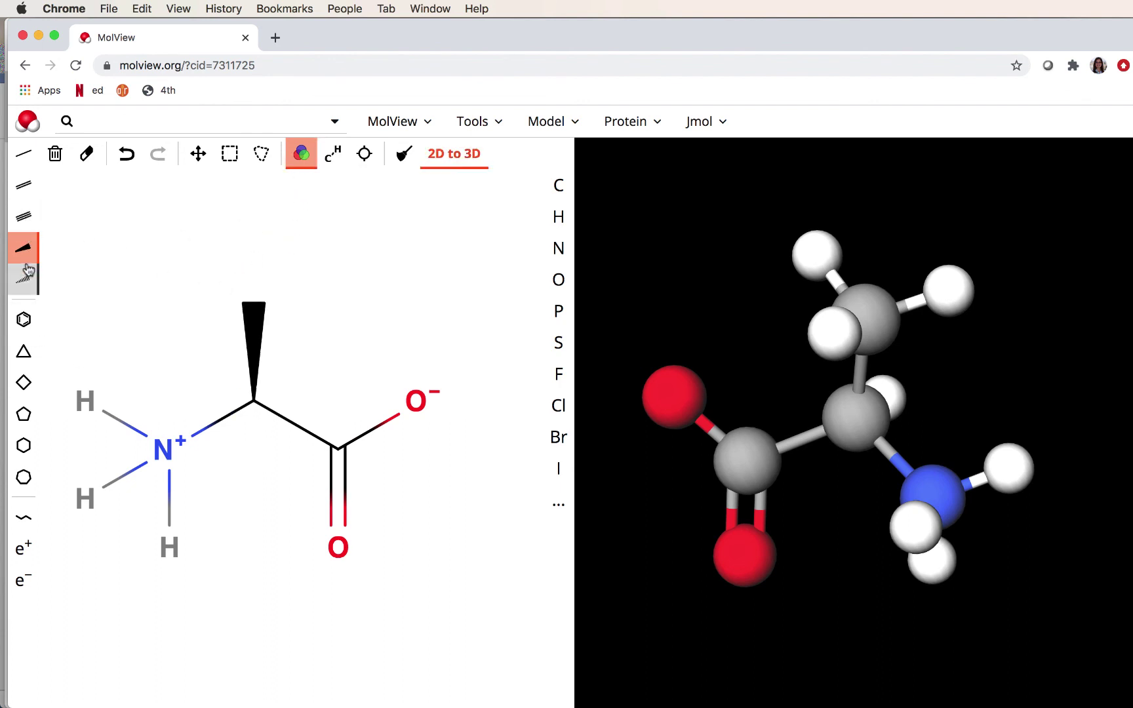
{"action": "left_click", "coordinate": [24, 154]}
{"action": "left_click", "coordinate": [256, 306]}
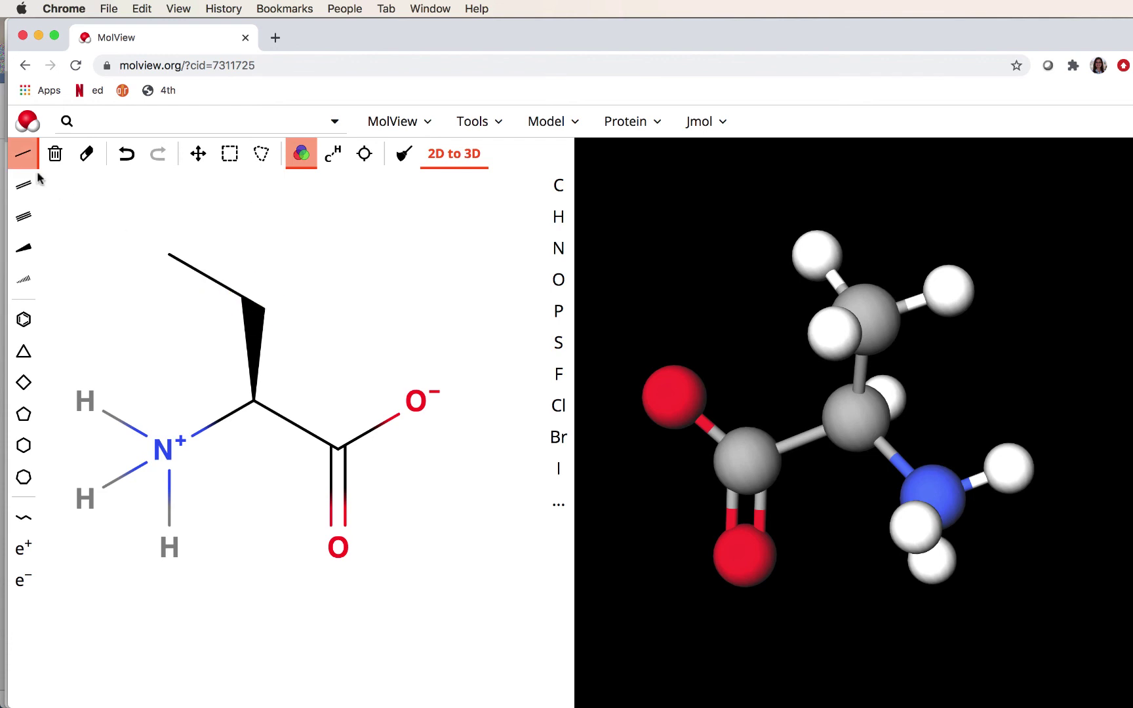
{"action": "left_click", "coordinate": [559, 279]}
{"action": "left_click_drag", "start_coordinate": [254, 300], "coordinate": [289, 278]}
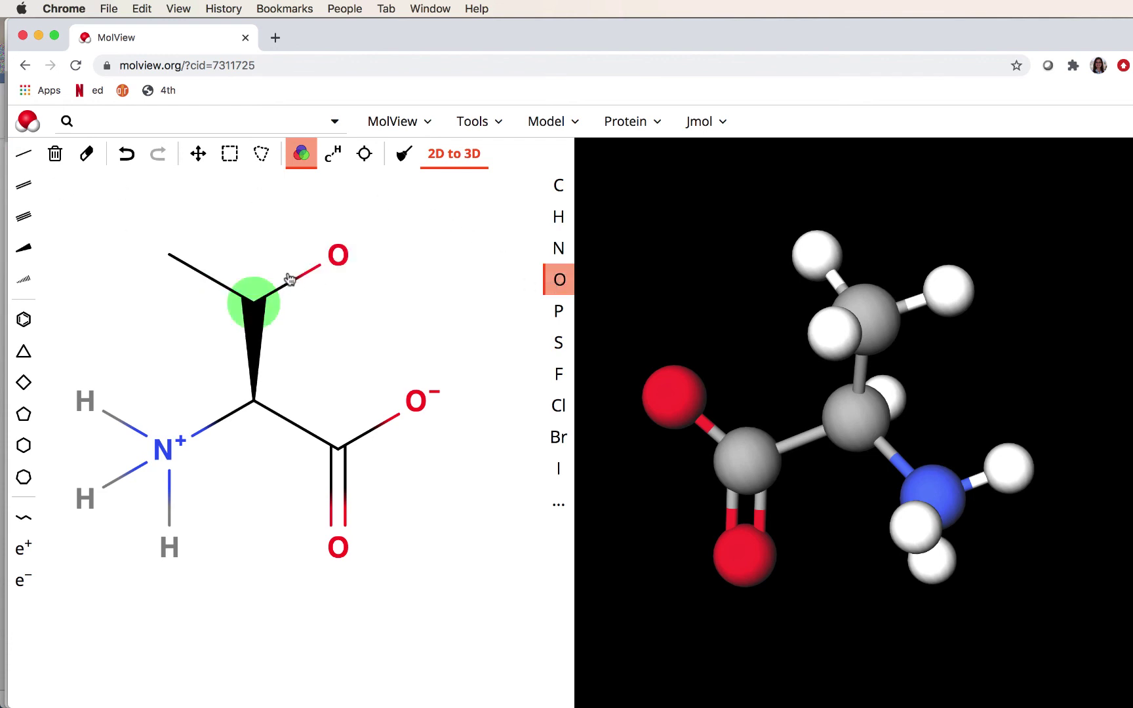
Add a hydrogen to the new oxygen and change the carbon–oxygen bond to a hashed wedge
{"action": "left_click", "coordinate": [555, 218]}
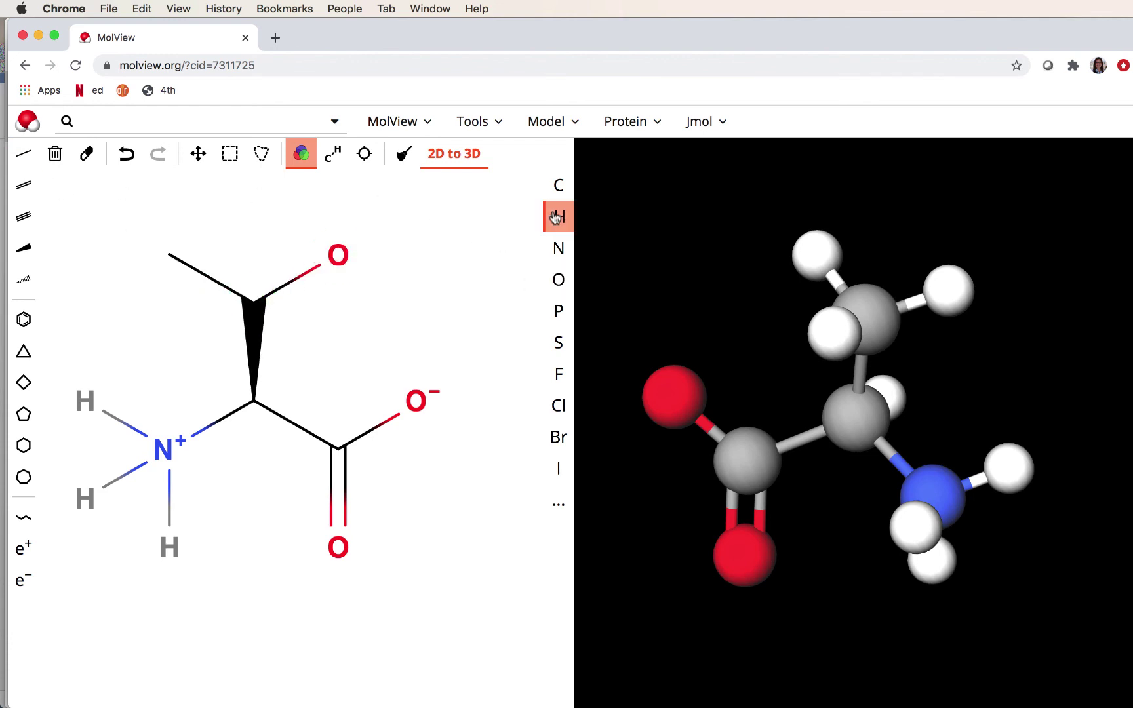
{"action": "left_click", "coordinate": [338, 254]}
{"action": "left_click", "coordinate": [22, 278]}
{"action": "left_click", "coordinate": [308, 282]}
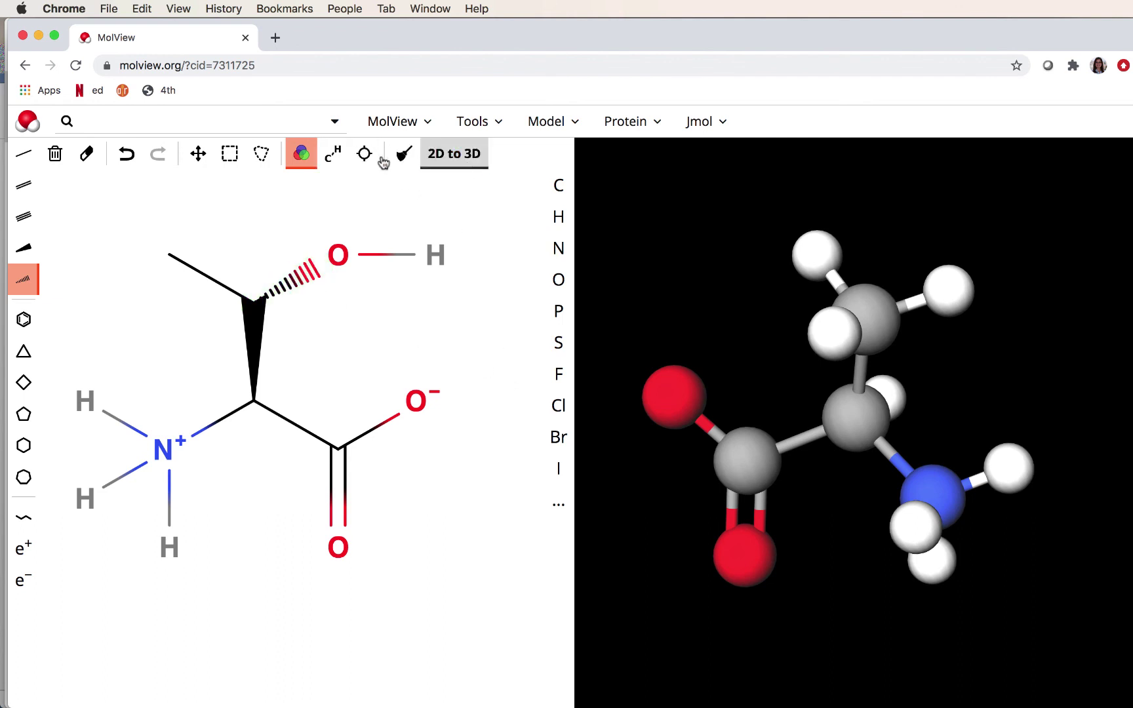
Check the drawing with all atoms shown, return to the skeletal formula, and generate and examine its 3D model
{"action": "left_click", "coordinate": [339, 160]}
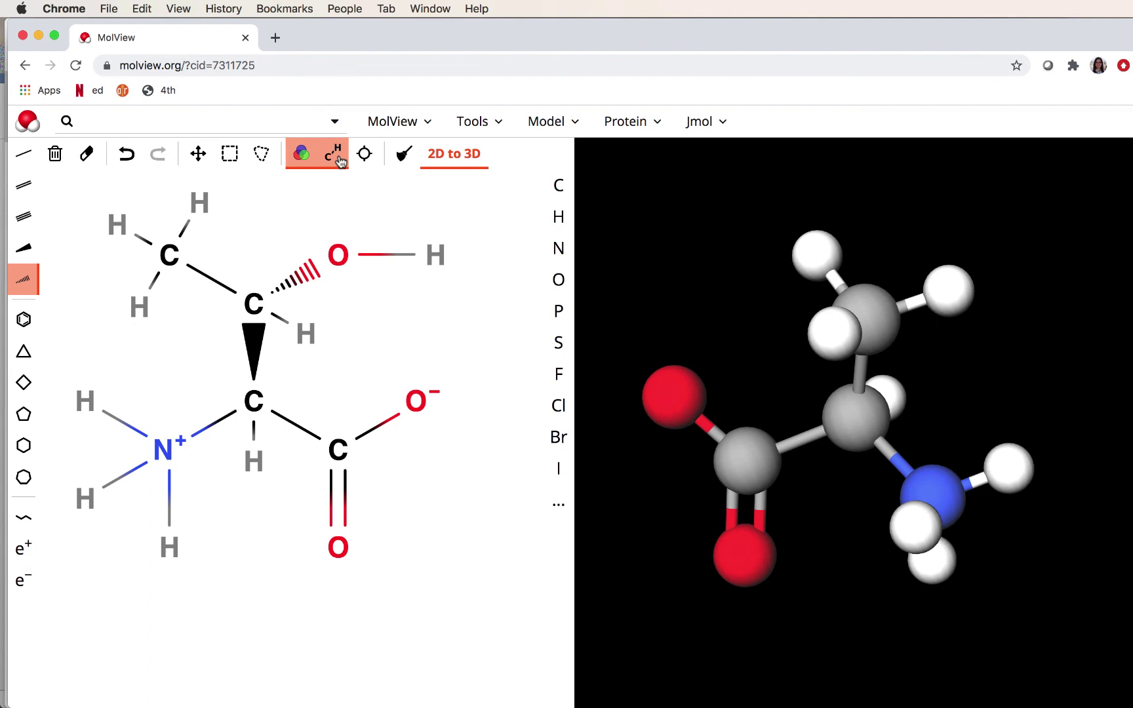
{"action": "left_click", "coordinate": [339, 159]}
{"action": "left_click", "coordinate": [430, 156]}
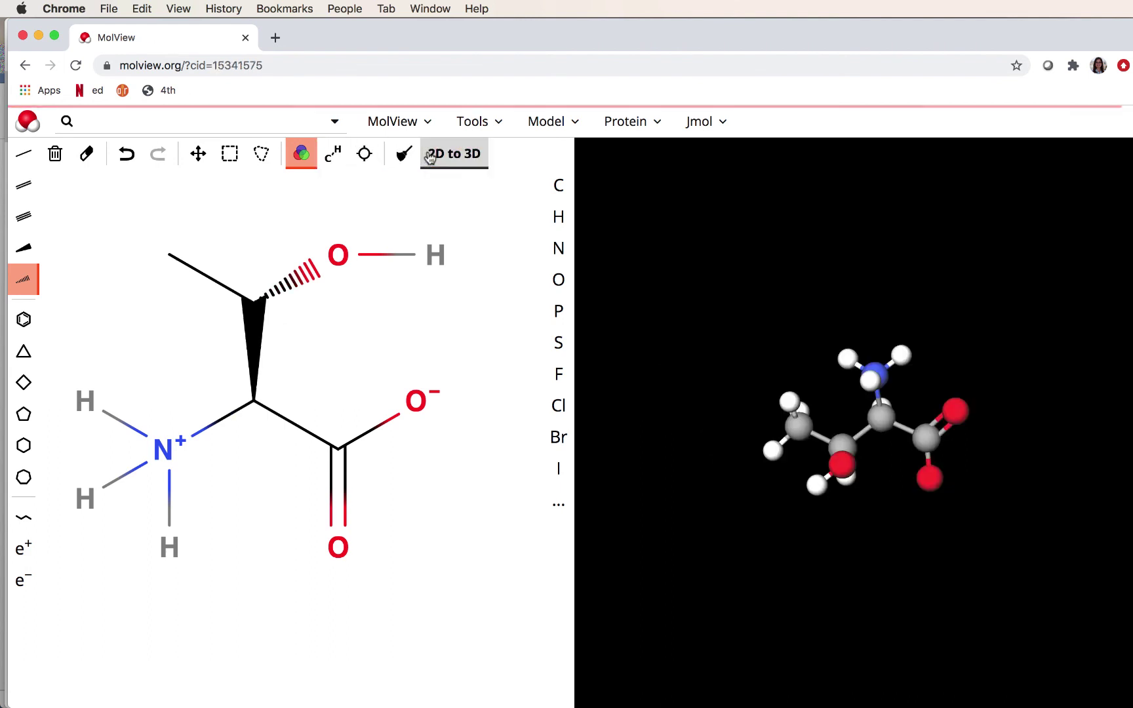
{"action": "left_click_drag", "start_coordinate": [939, 466], "coordinate": [819, 485]}
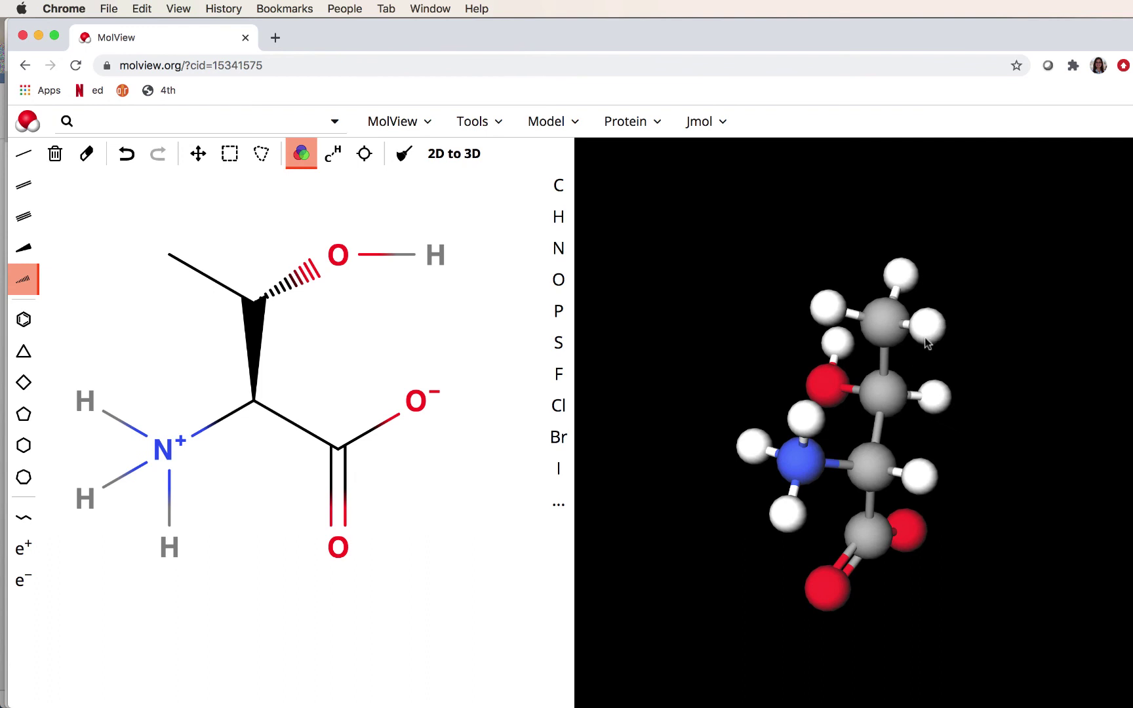
{"action": "left_click_drag", "start_coordinate": [928, 329], "coordinate": [952, 380]}
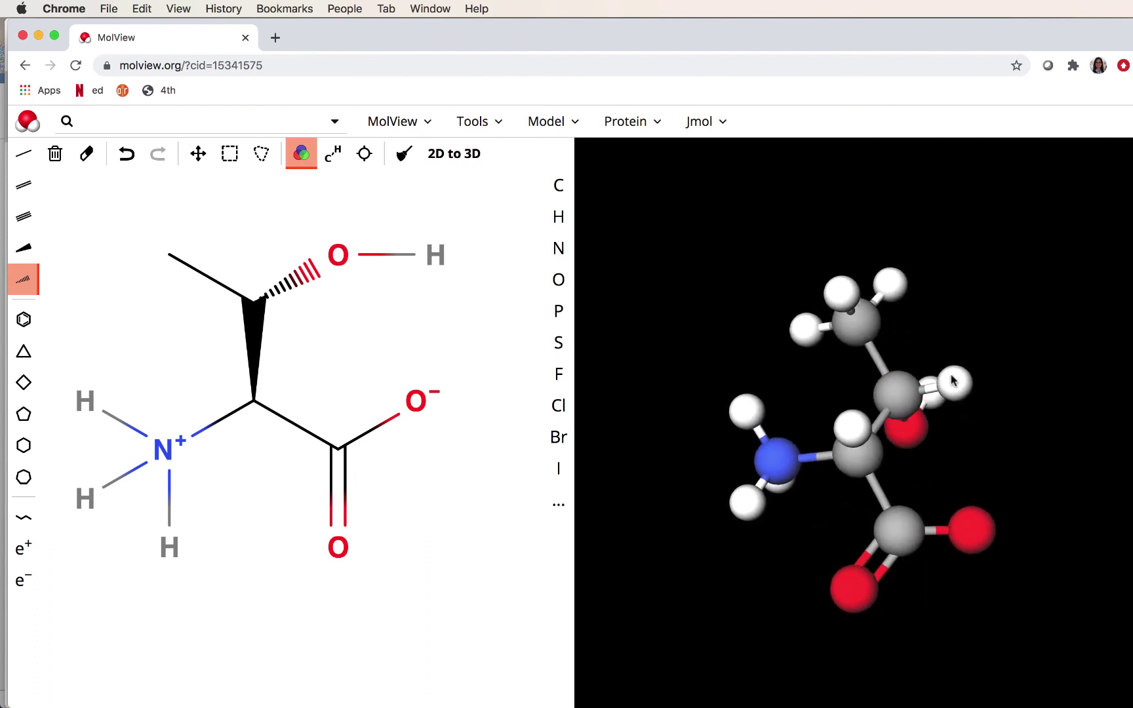
{"action": "left_click_drag", "start_coordinate": [728, 456], "coordinate": [773, 569]}
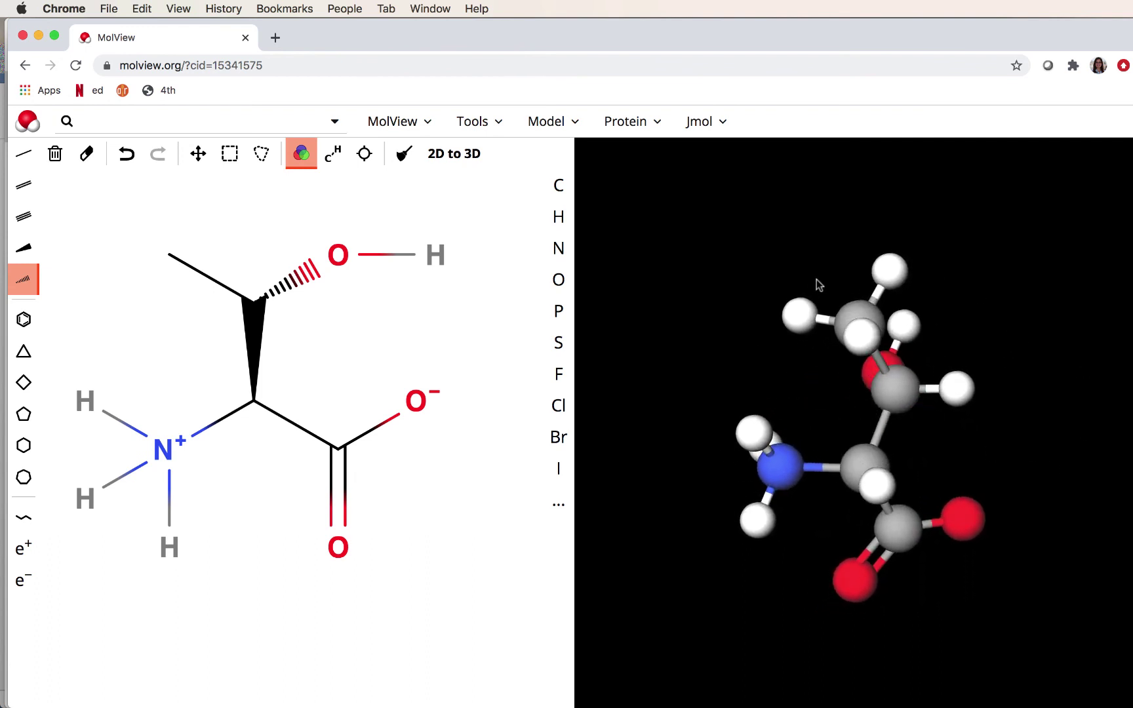
{"action": "left_click_drag", "start_coordinate": [817, 283], "coordinate": [890, 438]}
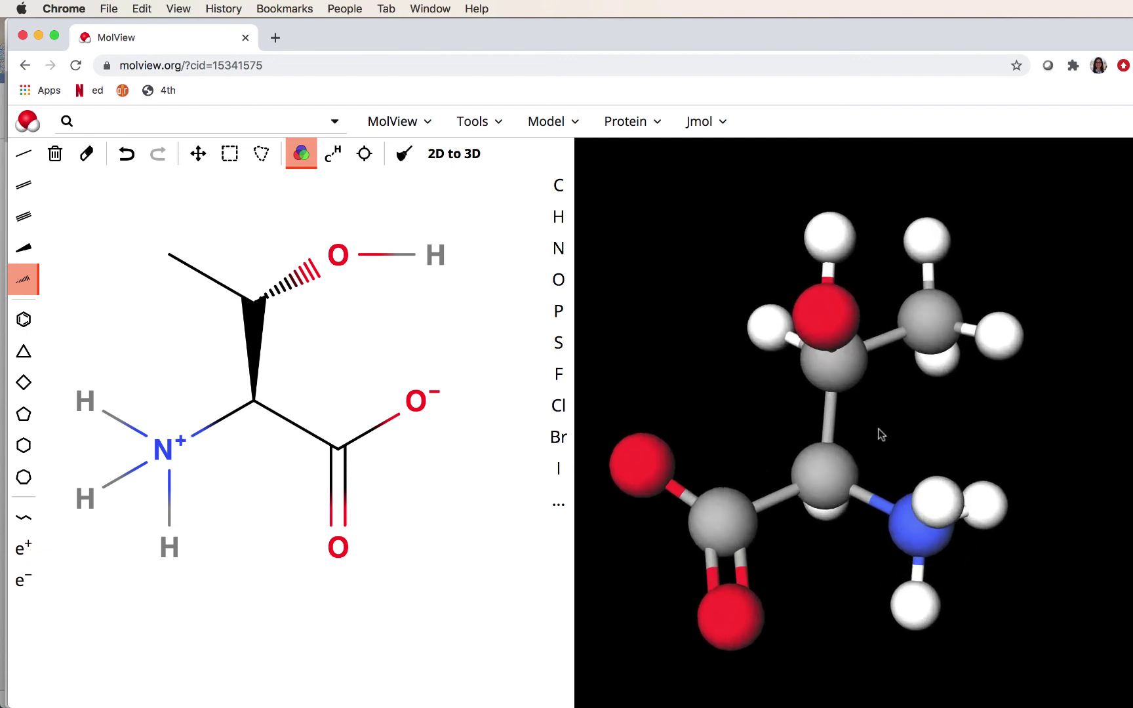
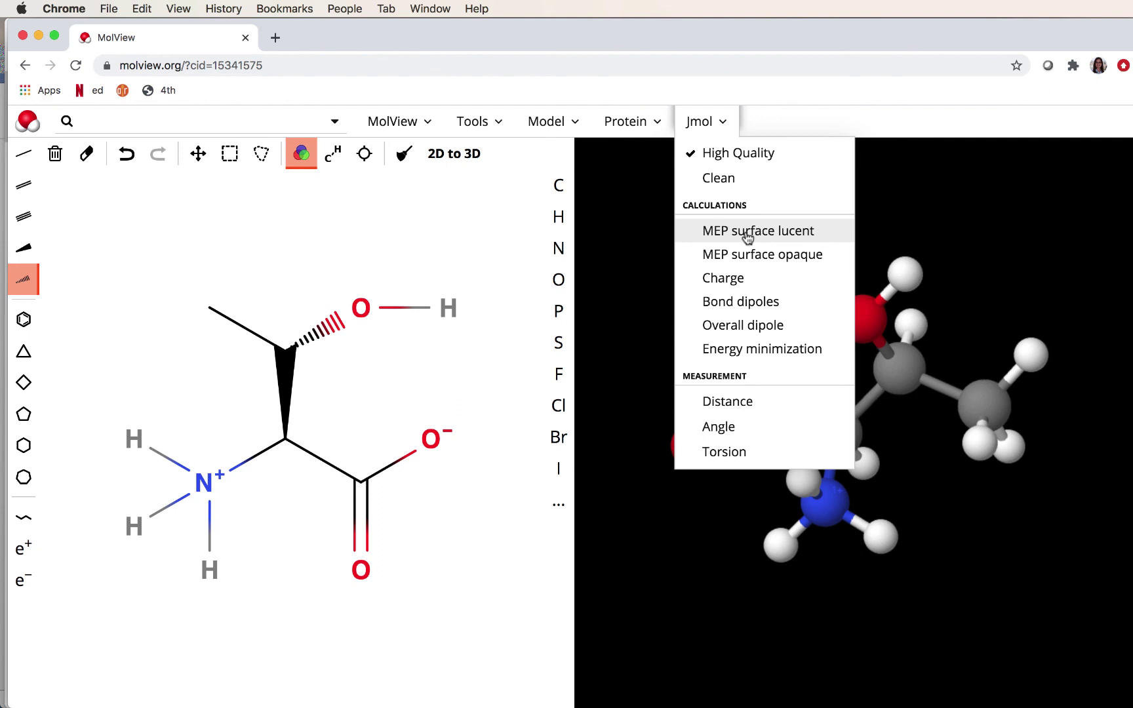
Display the lucent MEP surface on the 3D model, dismiss the accuracy warning and inspect the surface from several angles
{"action": "left_click", "coordinate": [746, 233]}
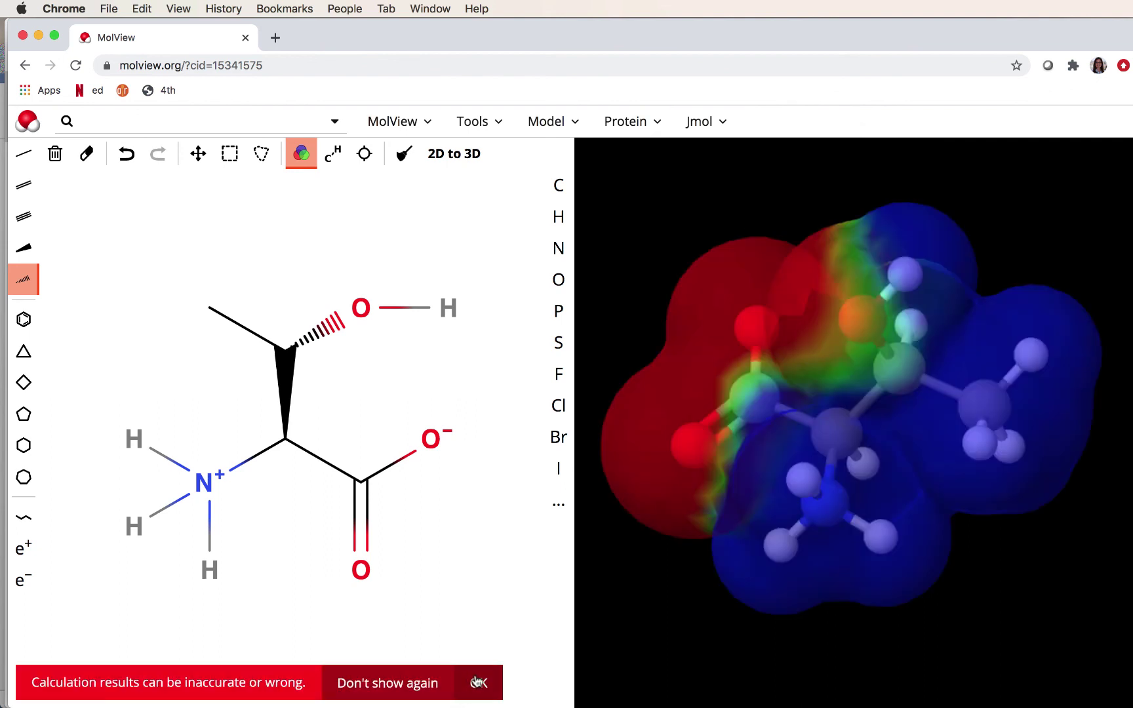
{"action": "left_click", "coordinate": [479, 682]}
{"action": "left_click_drag", "start_coordinate": [693, 351], "coordinate": [804, 380]}
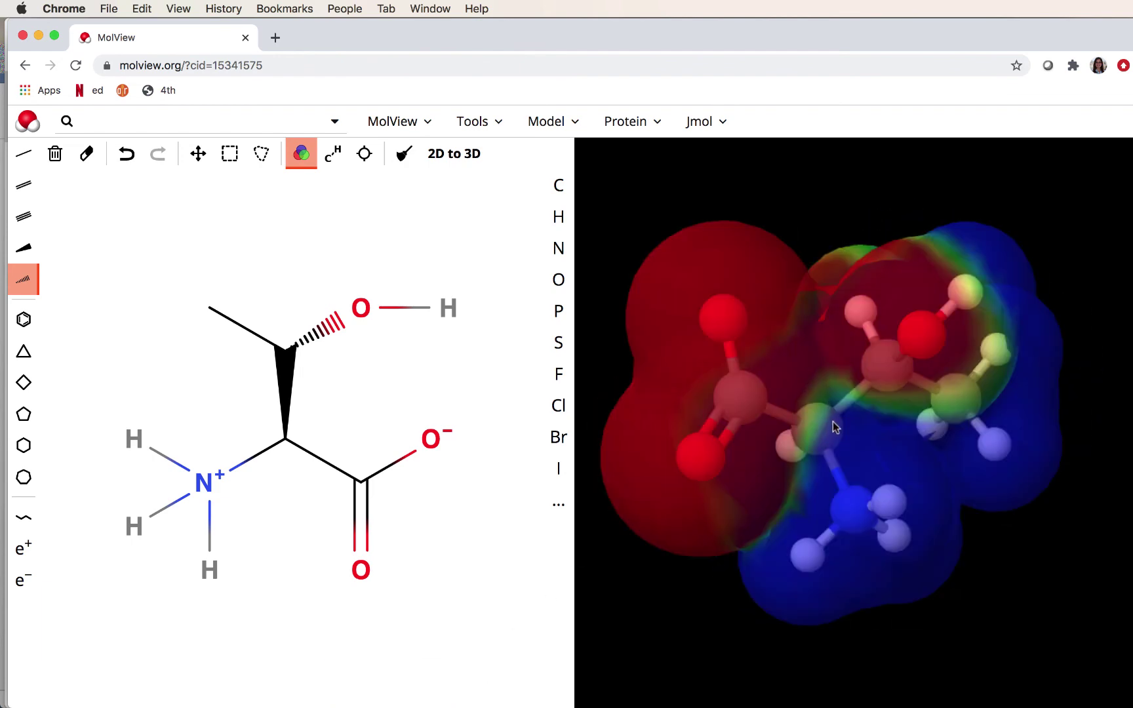
{"action": "left_click", "coordinate": [834, 476]}
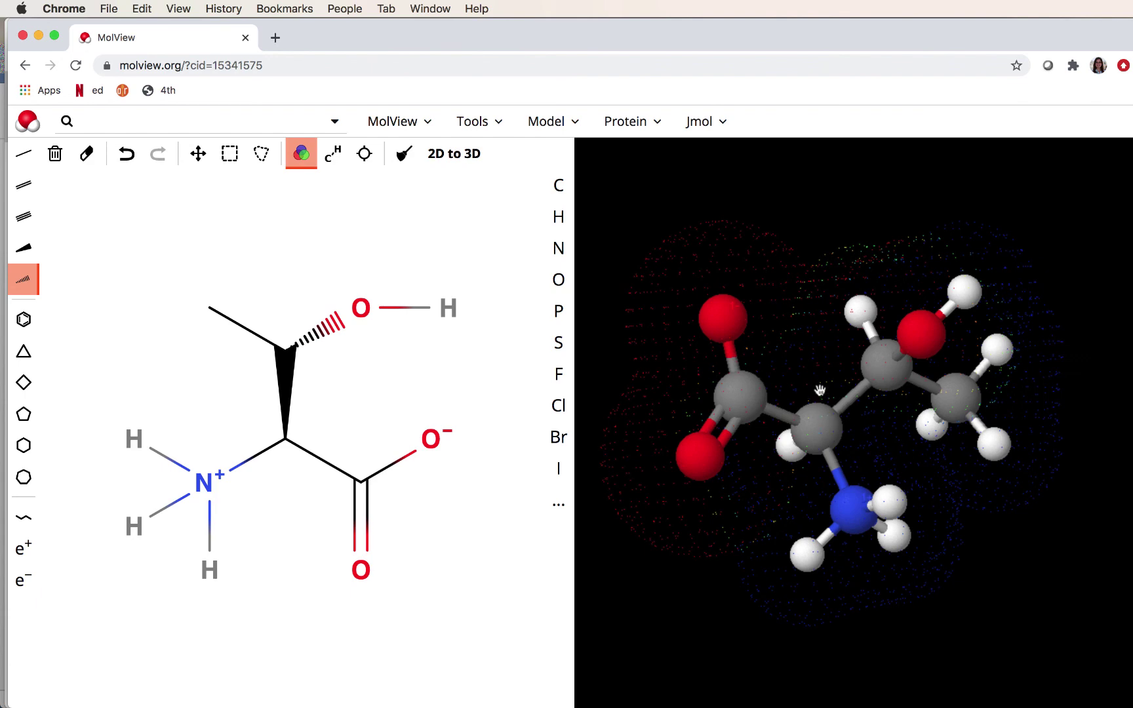
{"action": "left_click_drag", "start_coordinate": [825, 425], "coordinate": [754, 337]}
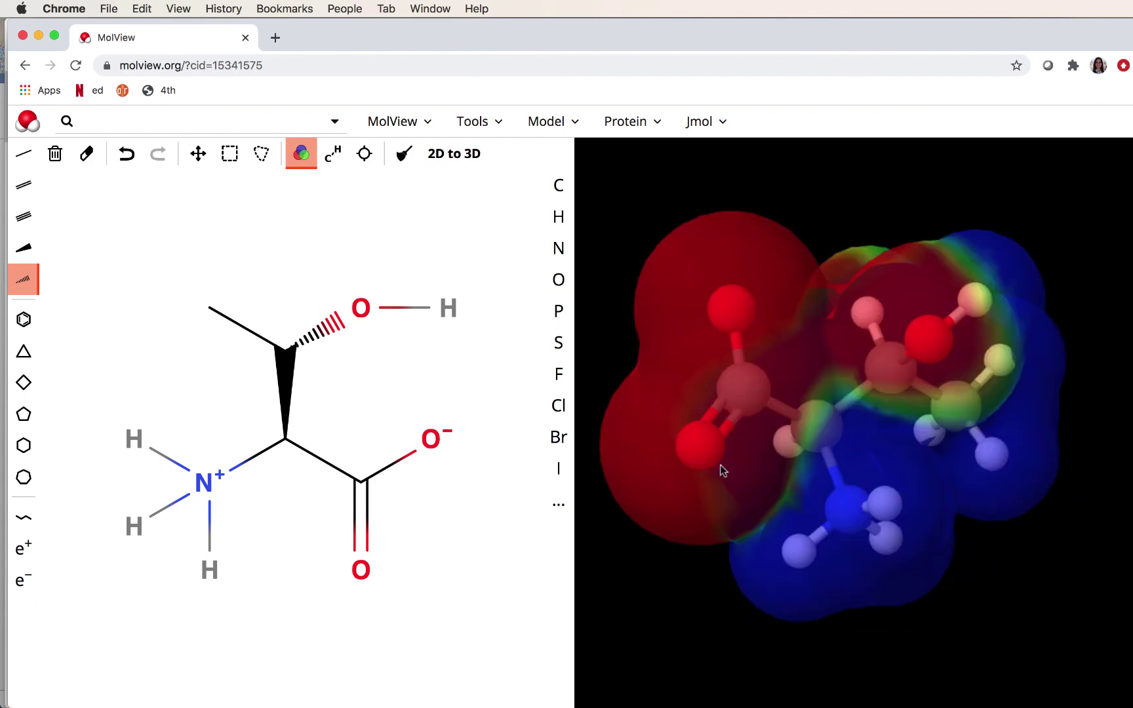
Rotate the 3D model with its lucent MEP surface to examine the charge distribution around the oxygens and the nitrogen
{"action": "left_click_drag", "start_coordinate": [708, 453], "coordinate": [874, 411]}
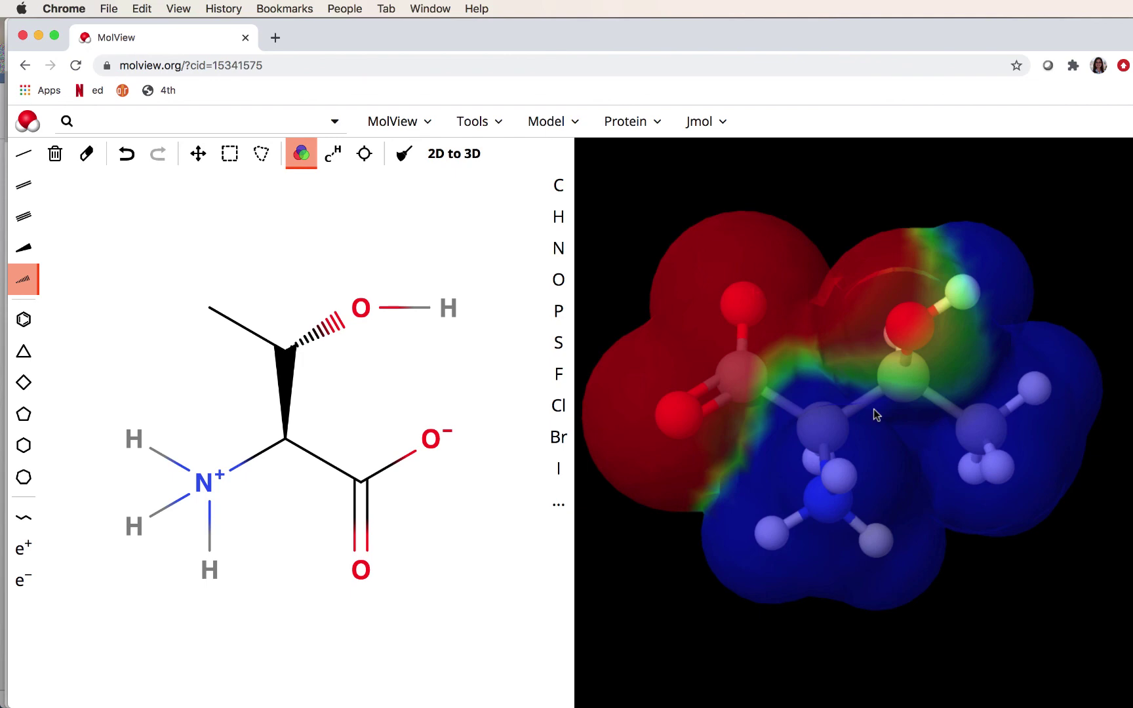
{"action": "left_click_drag", "start_coordinate": [918, 561], "coordinate": [816, 409]}
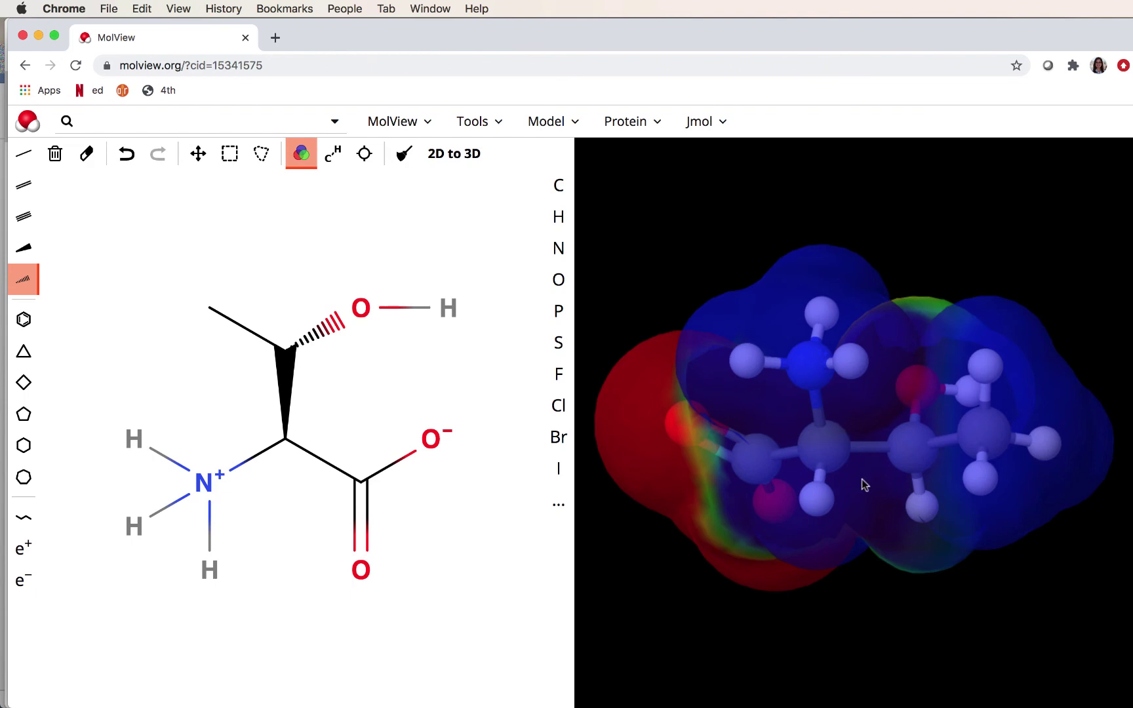
{"action": "left_click_drag", "start_coordinate": [864, 483], "coordinate": [859, 293]}
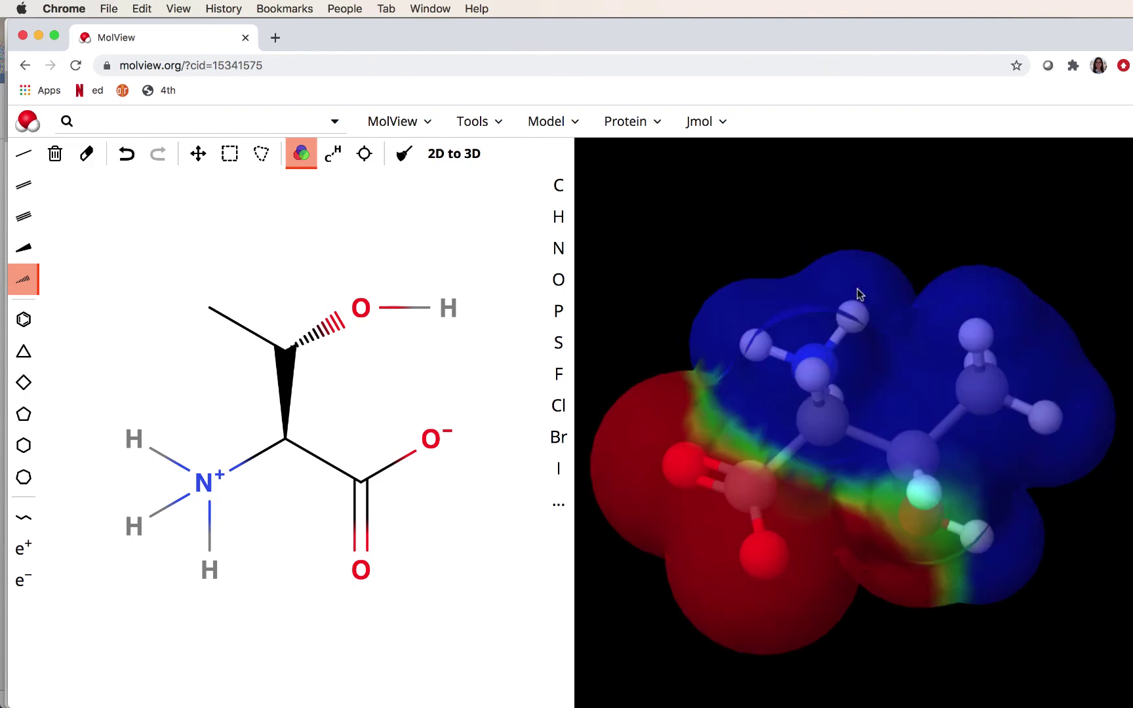
{"action": "left_click_drag", "start_coordinate": [859, 294], "coordinate": [945, 645]}
{"action": "left_click_drag", "start_coordinate": [923, 324], "coordinate": [922, 392]}
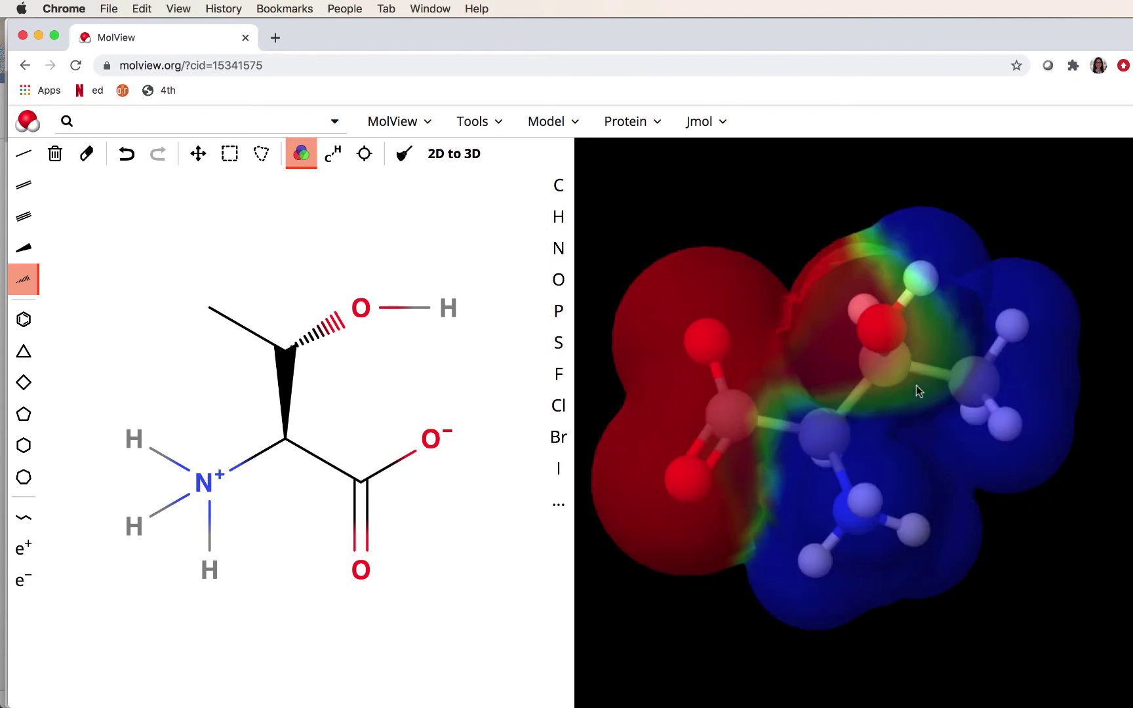
{"action": "left_click_drag", "start_coordinate": [916, 390], "coordinate": [817, 324]}
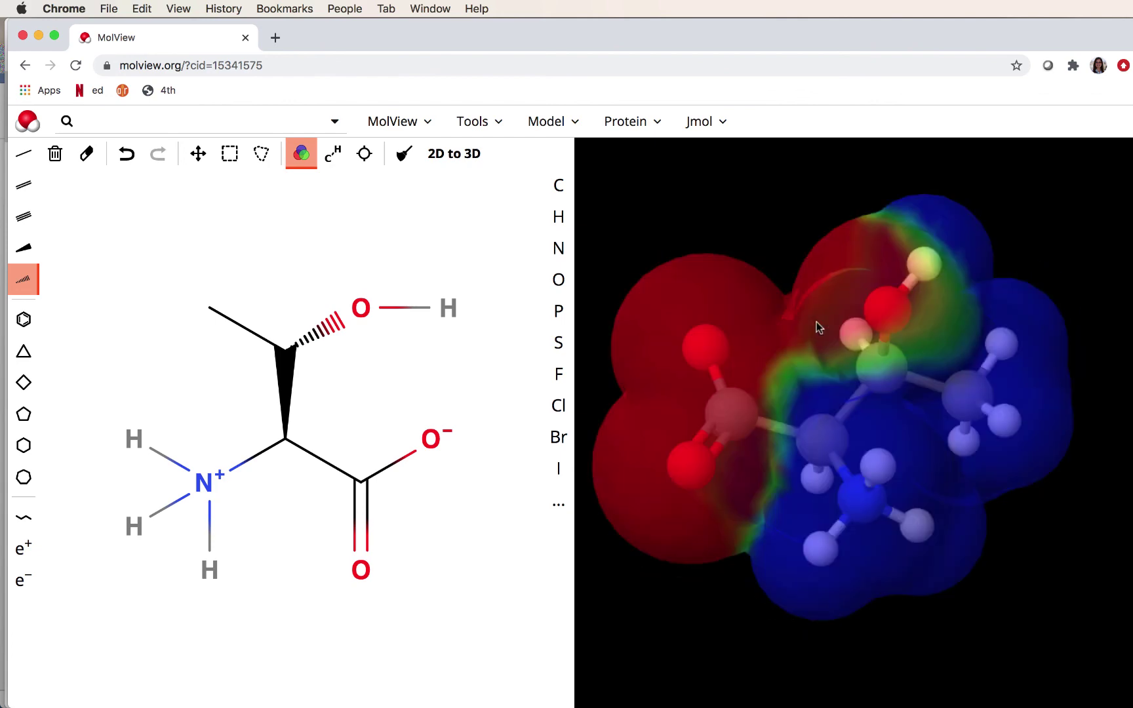
Display the opaque MEP surface, dismiss the accuracy warning, inspect the surface, and clean it off the 3D model
{"action": "left_click", "coordinate": [695, 123]}
{"action": "left_click", "coordinate": [724, 261]}
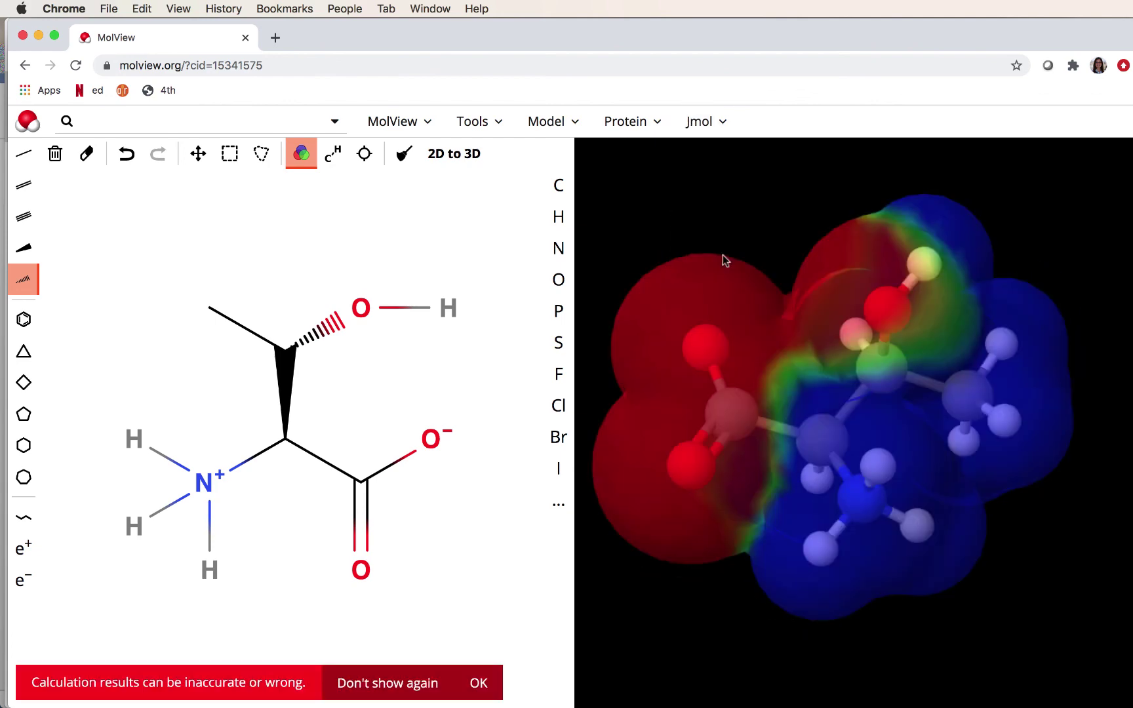
{"action": "left_click", "coordinate": [478, 684]}
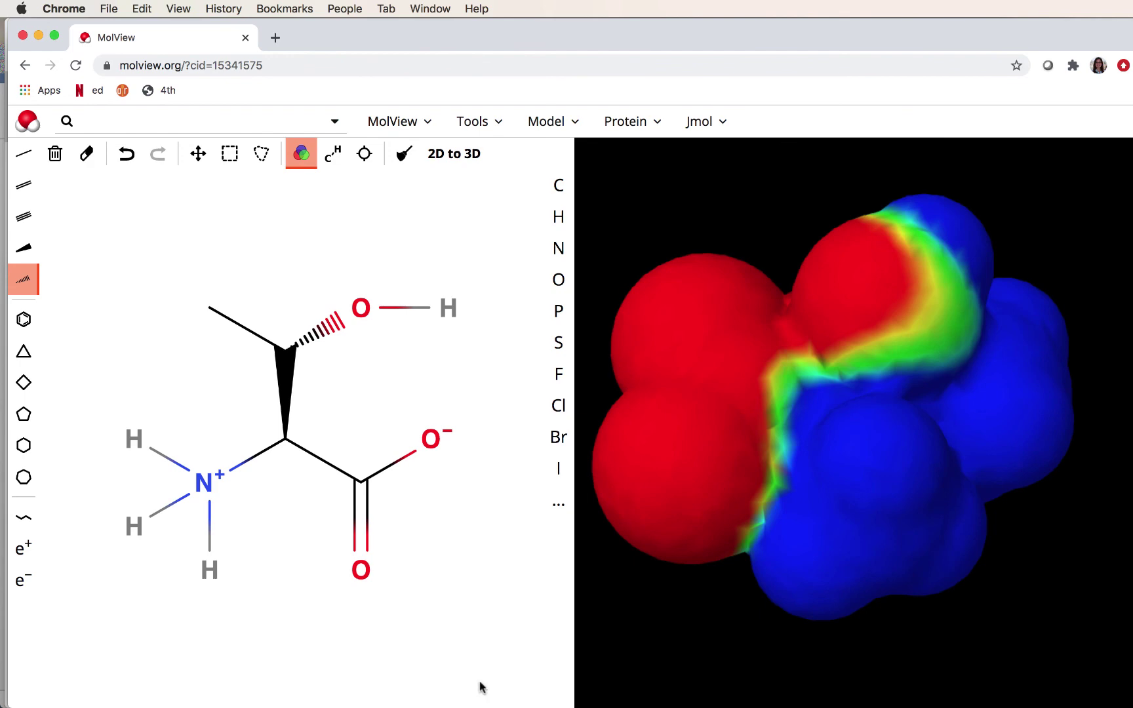
{"action": "left_click_drag", "start_coordinate": [866, 393], "coordinate": [890, 349]}
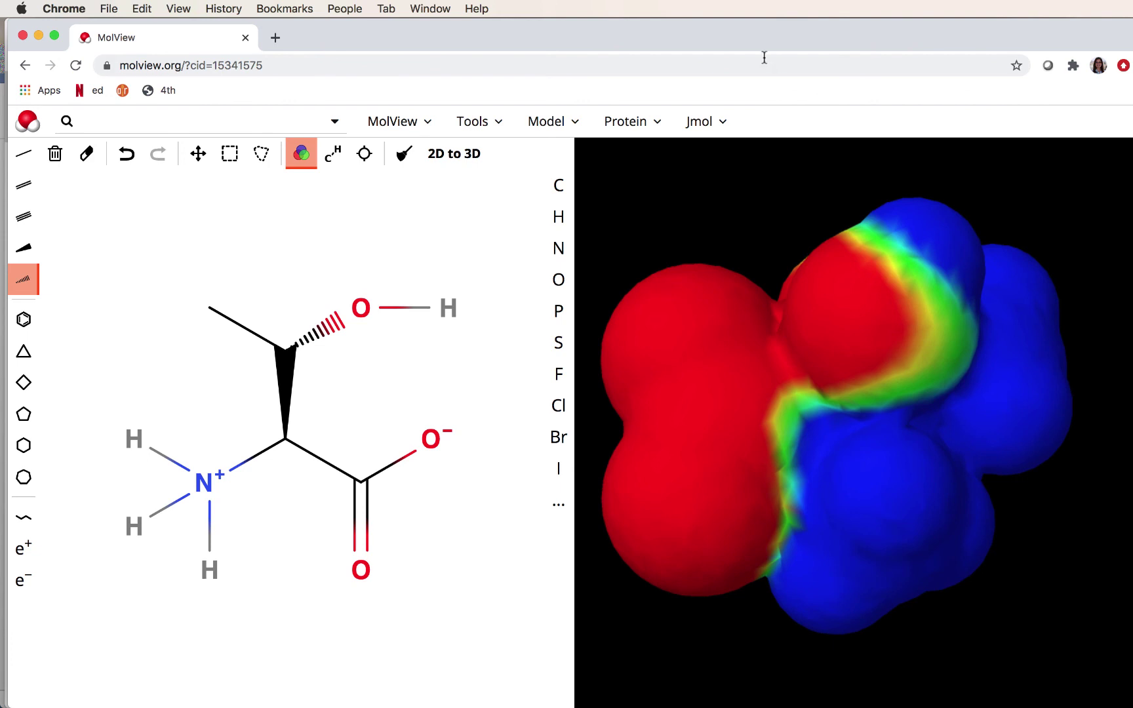
{"action": "left_click", "coordinate": [697, 124]}
{"action": "left_click", "coordinate": [712, 177]}
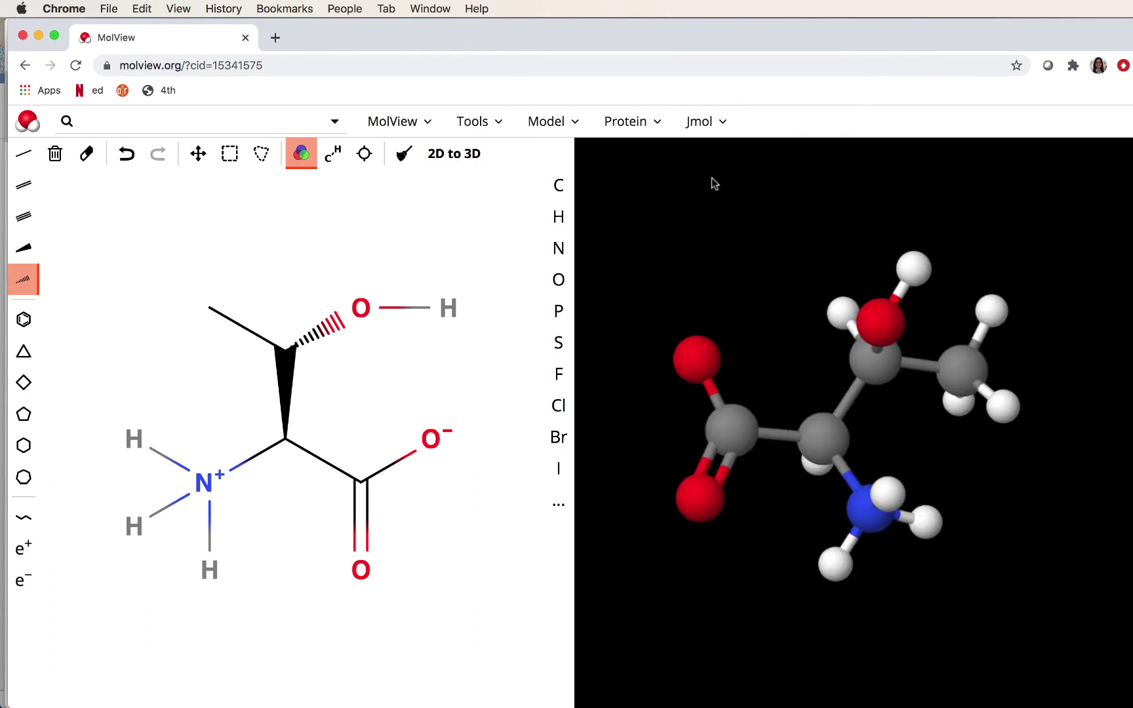
Run an energy minimization on the 3D model, dismiss the accuracy warning and inspect the molecule from another angle
{"action": "left_click", "coordinate": [708, 124]}
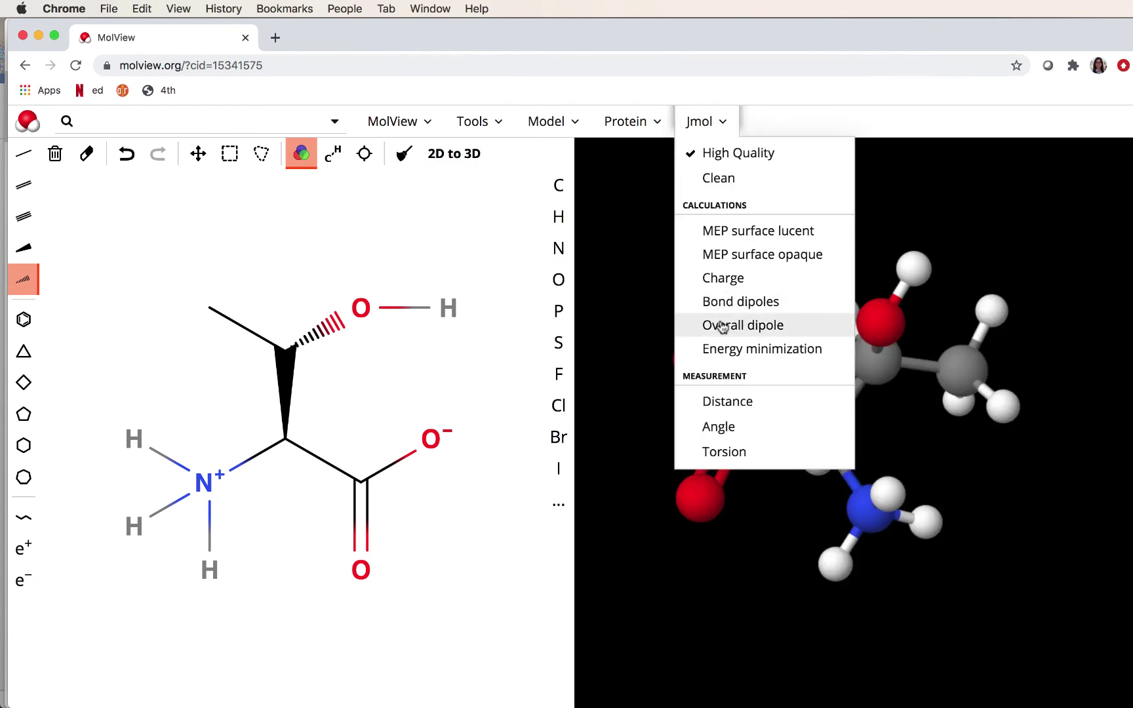
{"action": "left_click", "coordinate": [719, 349]}
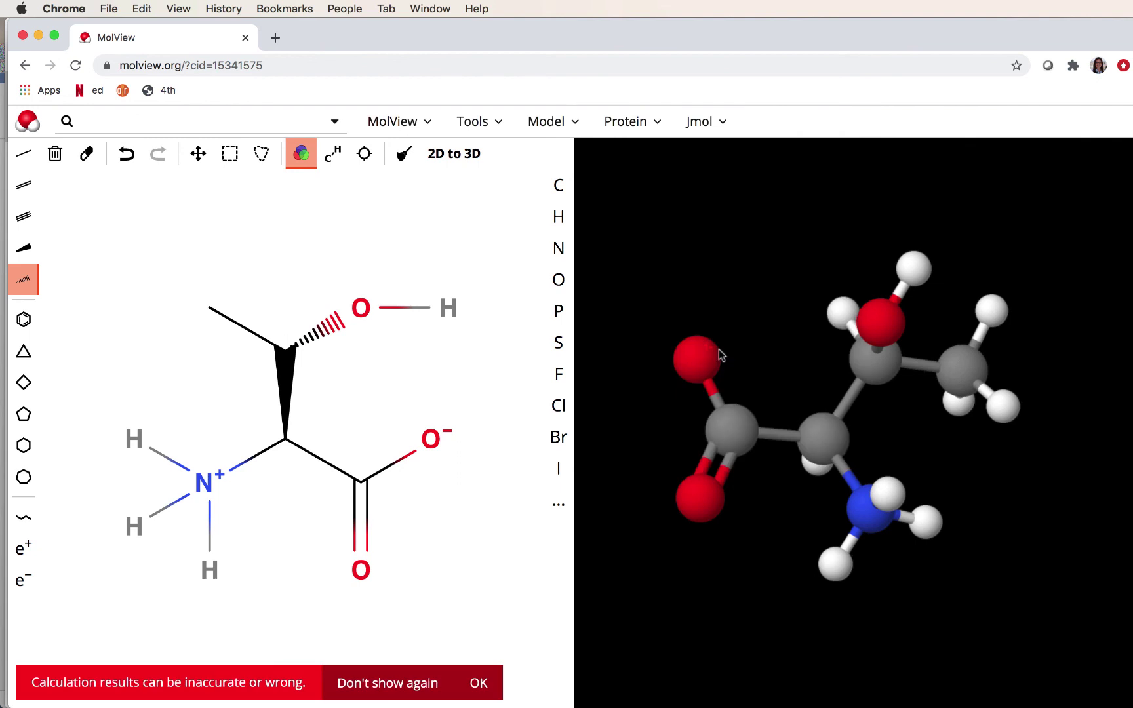
{"action": "right_click", "coordinate": [481, 685]}
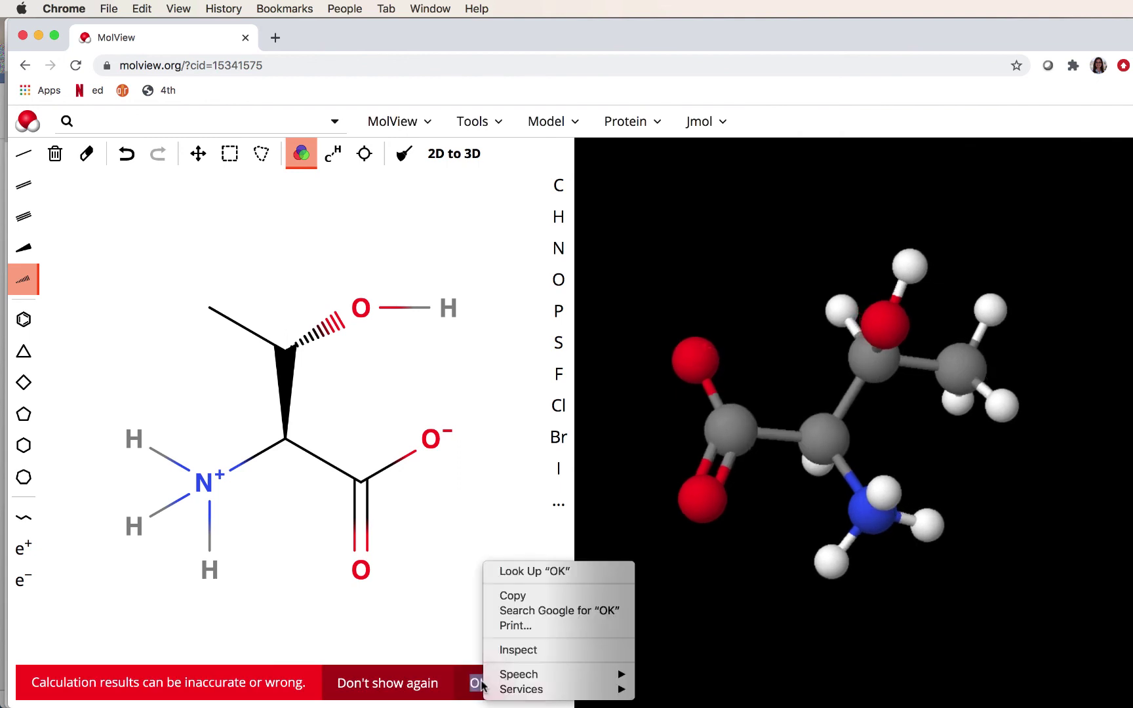
{"action": "key", "text": "Escape"}
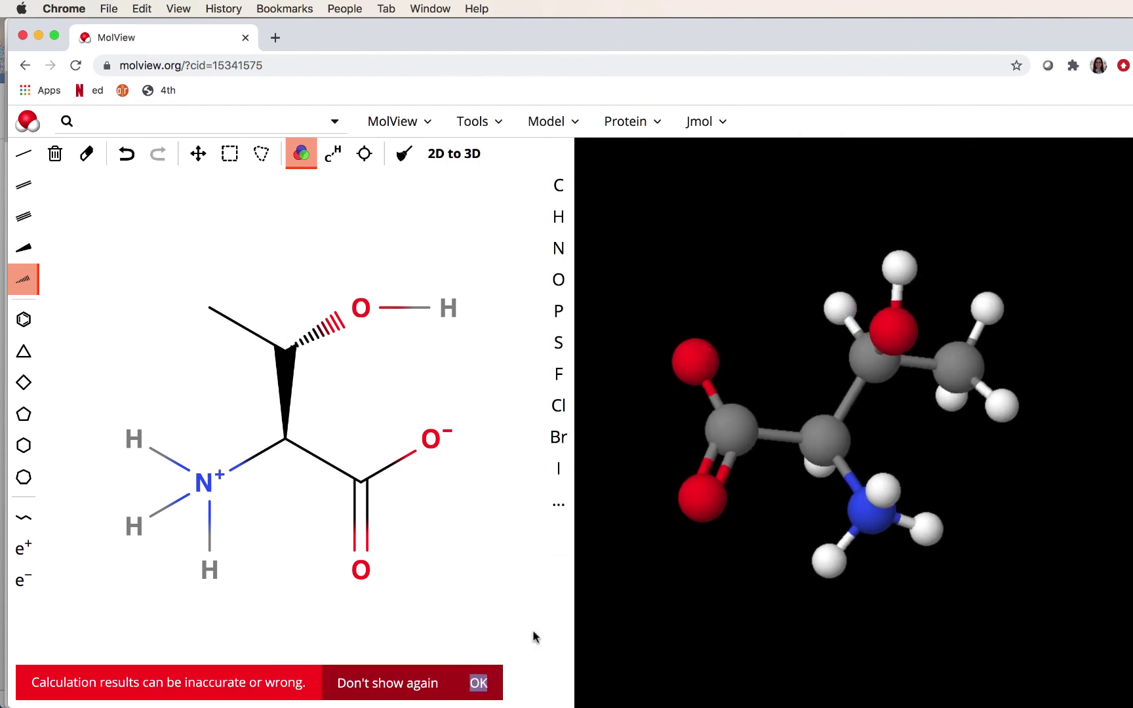
{"action": "left_click", "coordinate": [474, 682]}
{"action": "left_click_drag", "start_coordinate": [915, 359], "coordinate": [868, 313]}
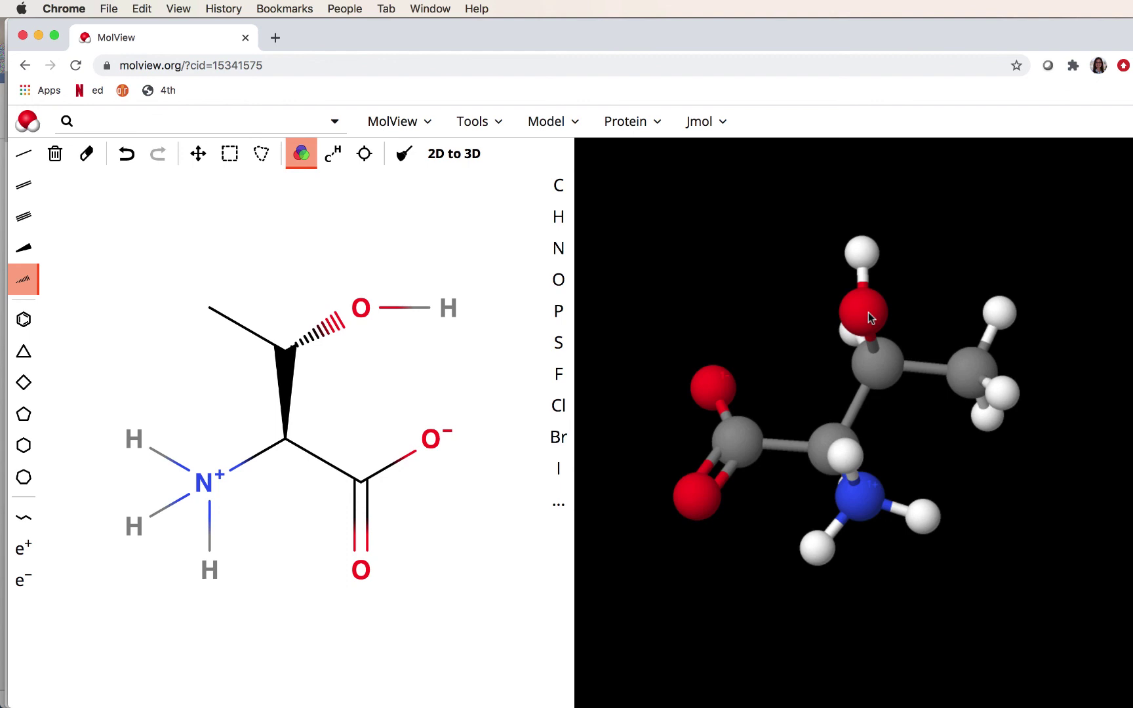
Run the energy minimization once more, dismiss the accuracy warning, and clean the 3D model
{"action": "left_click", "coordinate": [711, 126]}
{"action": "left_click", "coordinate": [729, 359]}
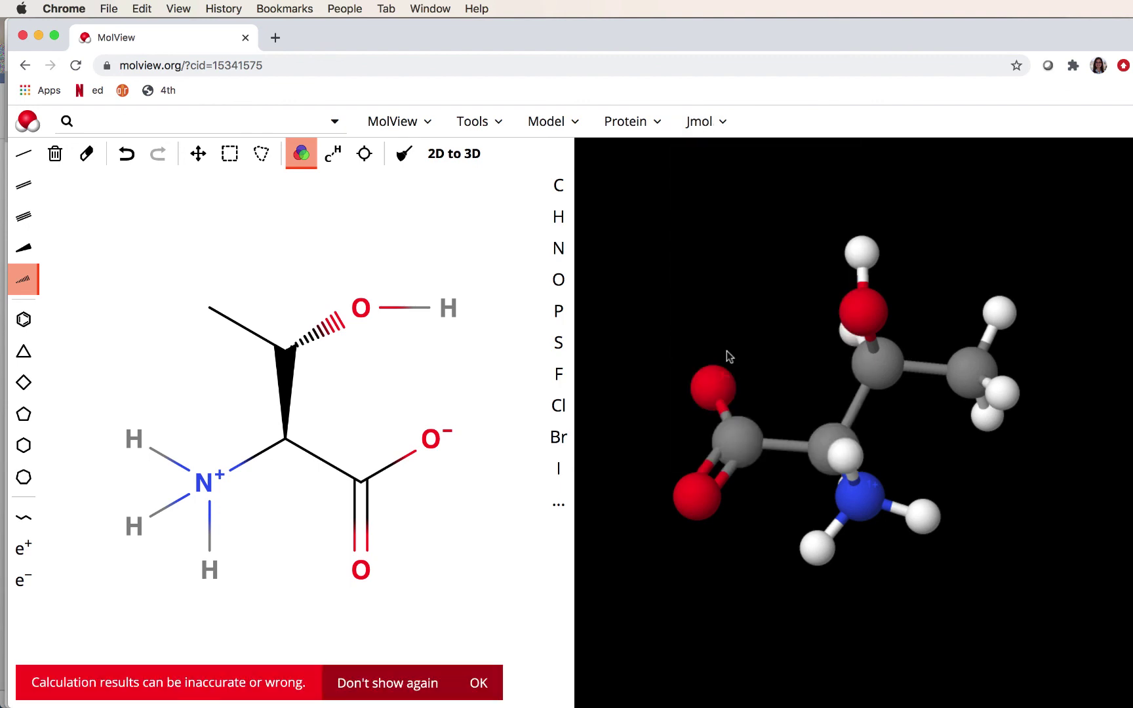
{"action": "left_click", "coordinate": [481, 684]}
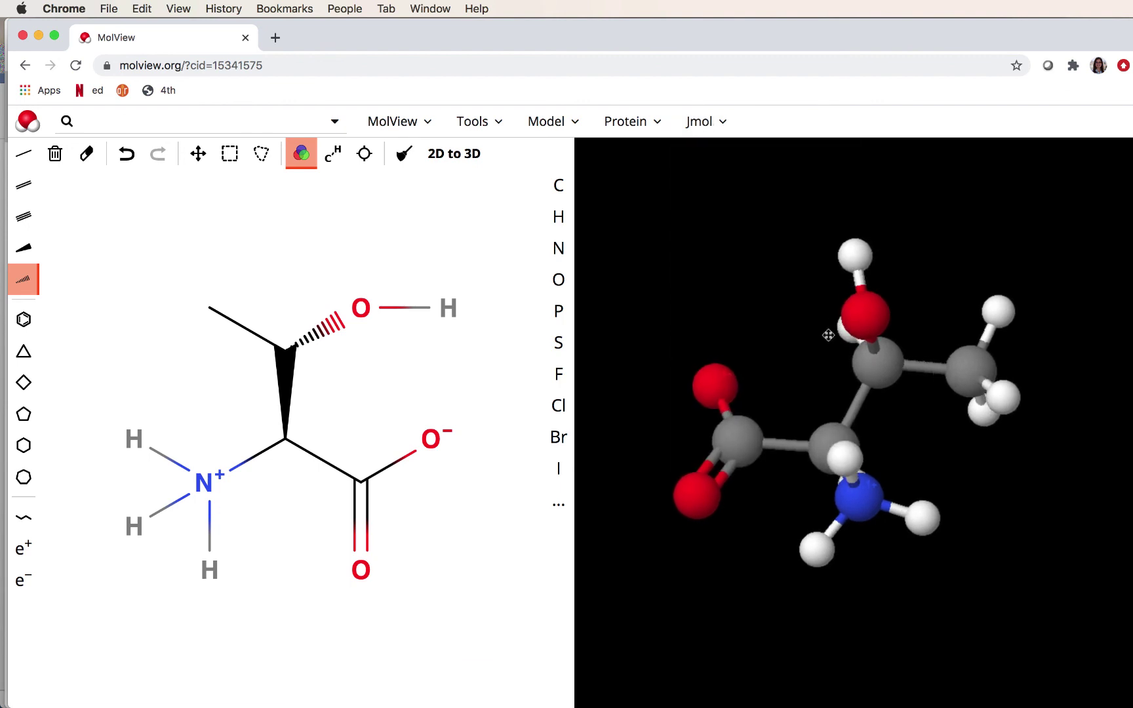
{"action": "left_click", "coordinate": [706, 121]}
{"action": "left_click", "coordinate": [710, 177]}
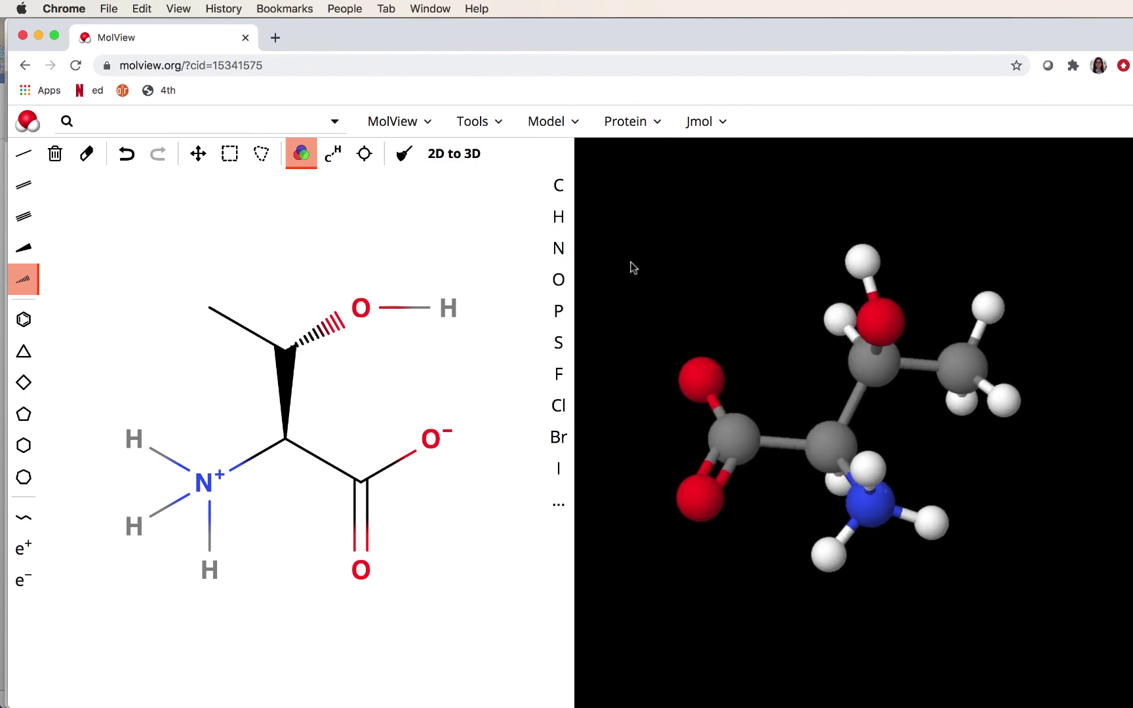
View the 3D model in the Stick representation and in the van der Waals Spheres representation
{"action": "left_click", "coordinate": [554, 123]}
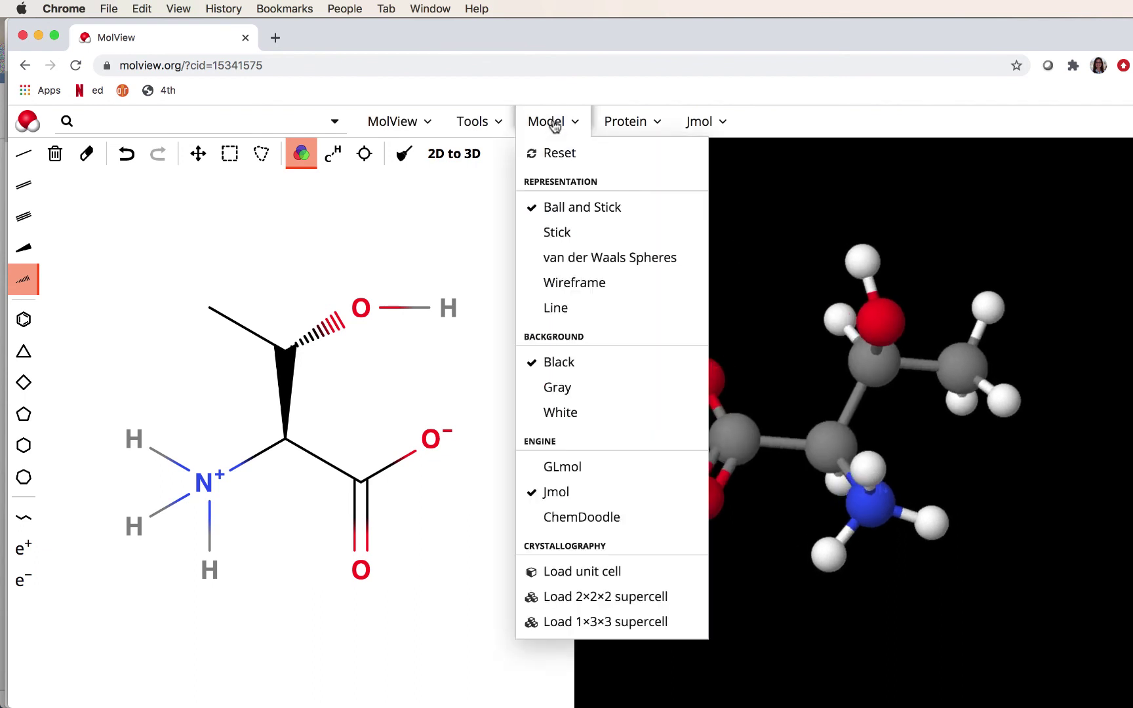
{"action": "left_click", "coordinate": [566, 227]}
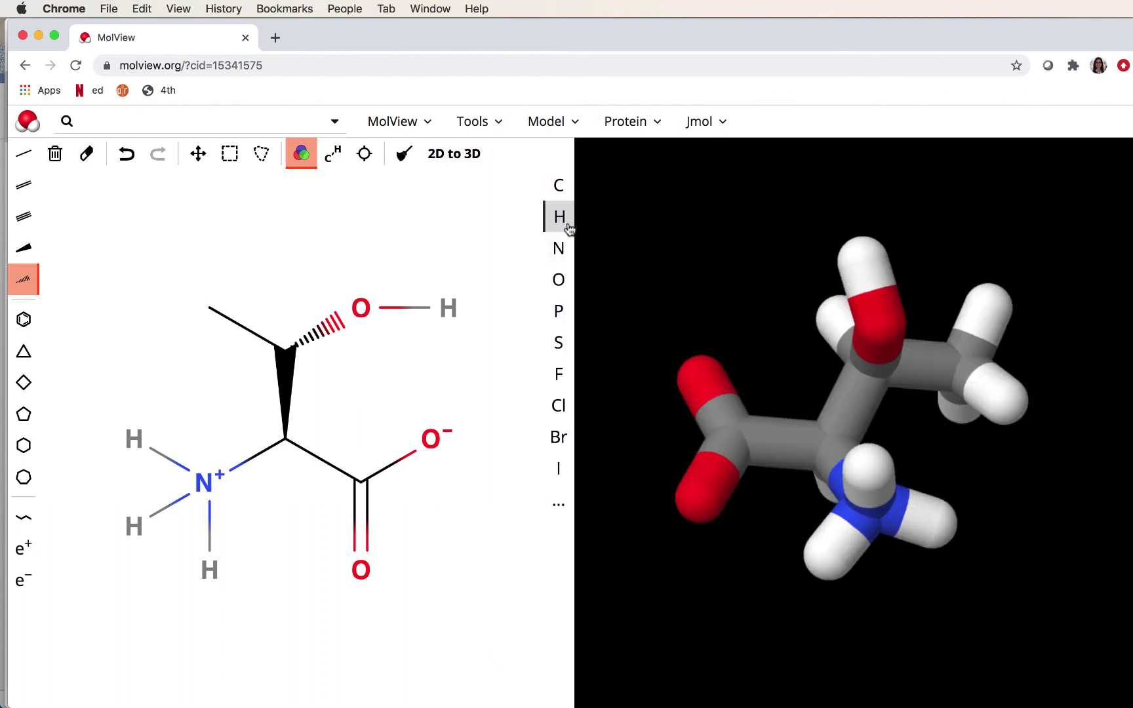
{"action": "left_click", "coordinate": [561, 134]}
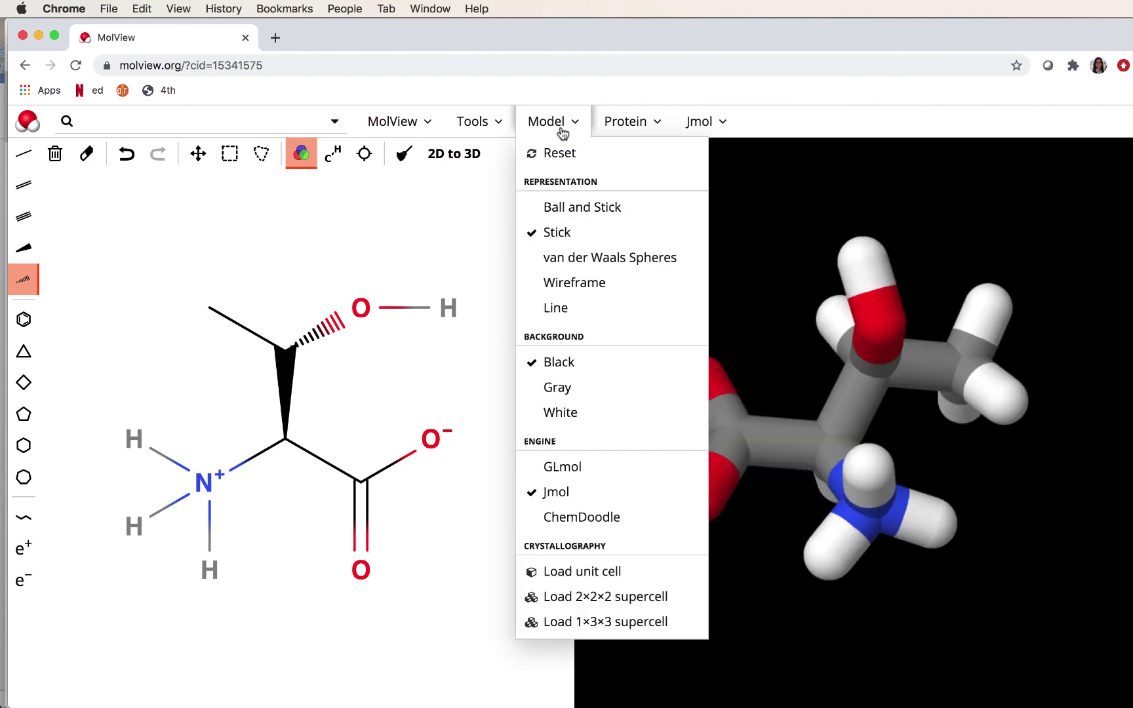
{"action": "left_click", "coordinate": [583, 257]}
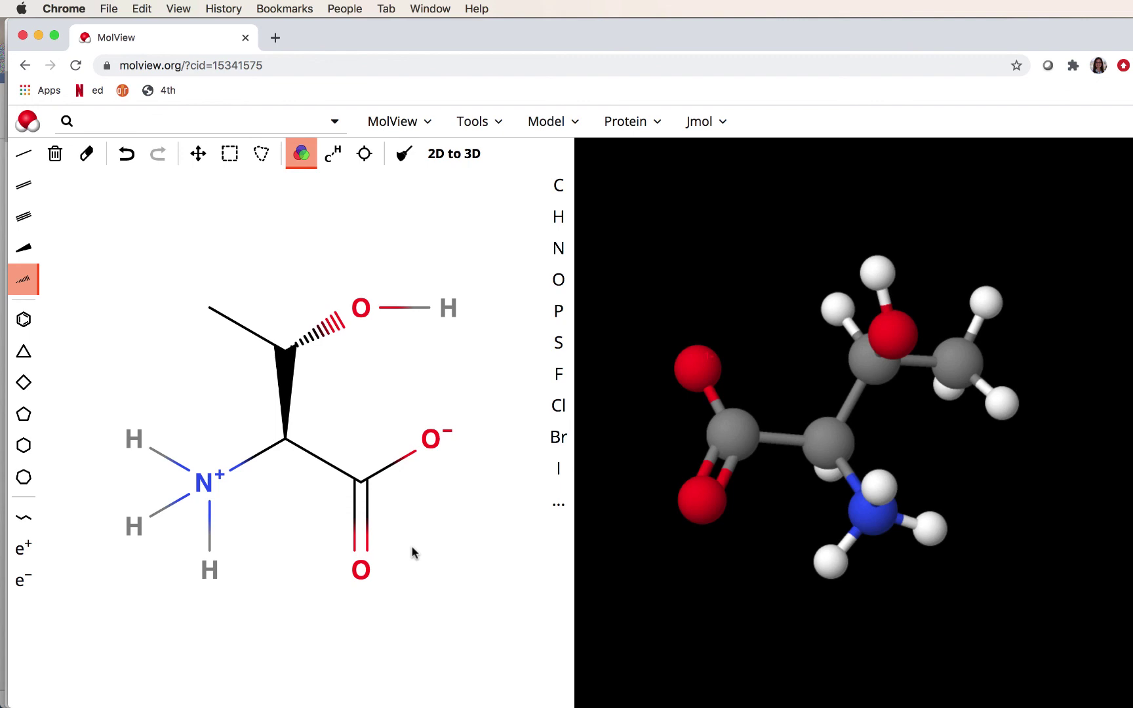
Clean up the 2D structure, try a hashed wedge on the bond to the carboxylate carbon, and undo that bond change
{"action": "left_click", "coordinate": [405, 155]}
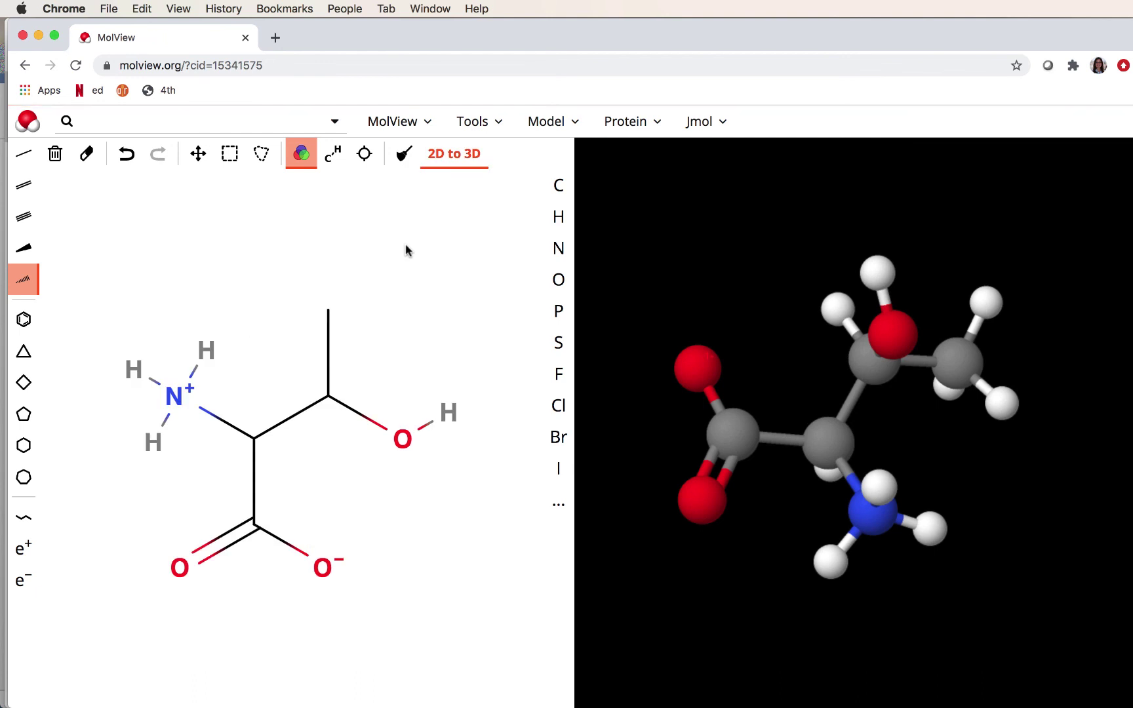
{"action": "left_click", "coordinate": [254, 470]}
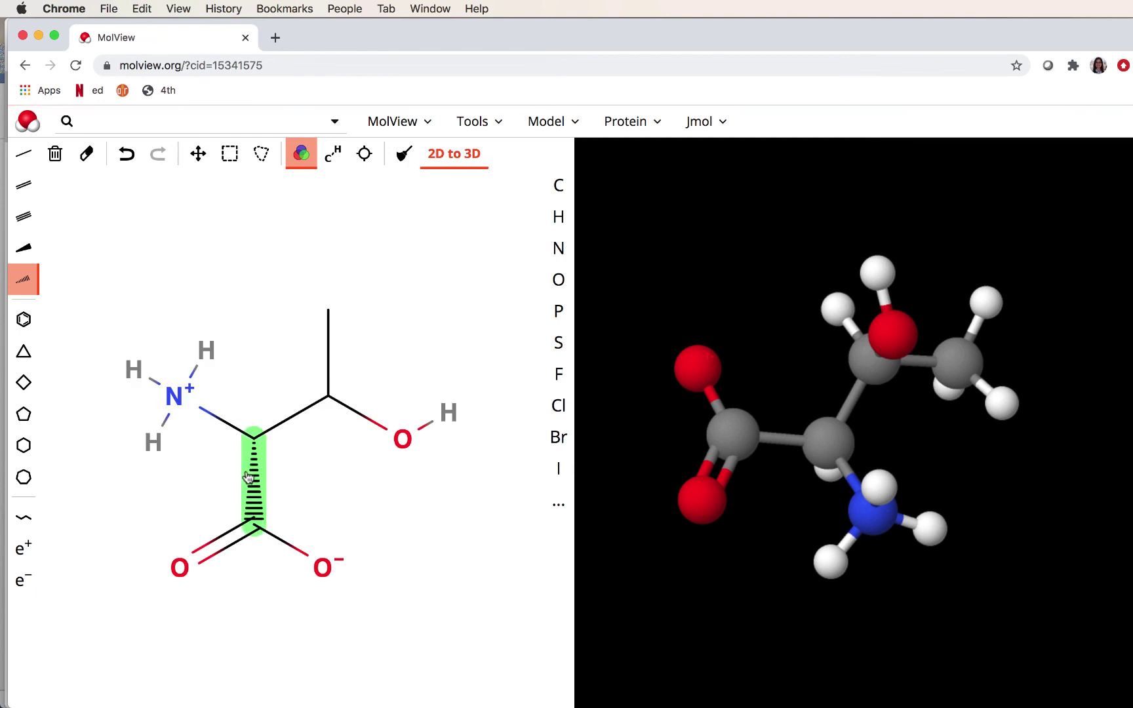
{"action": "key", "text": "super+z"}
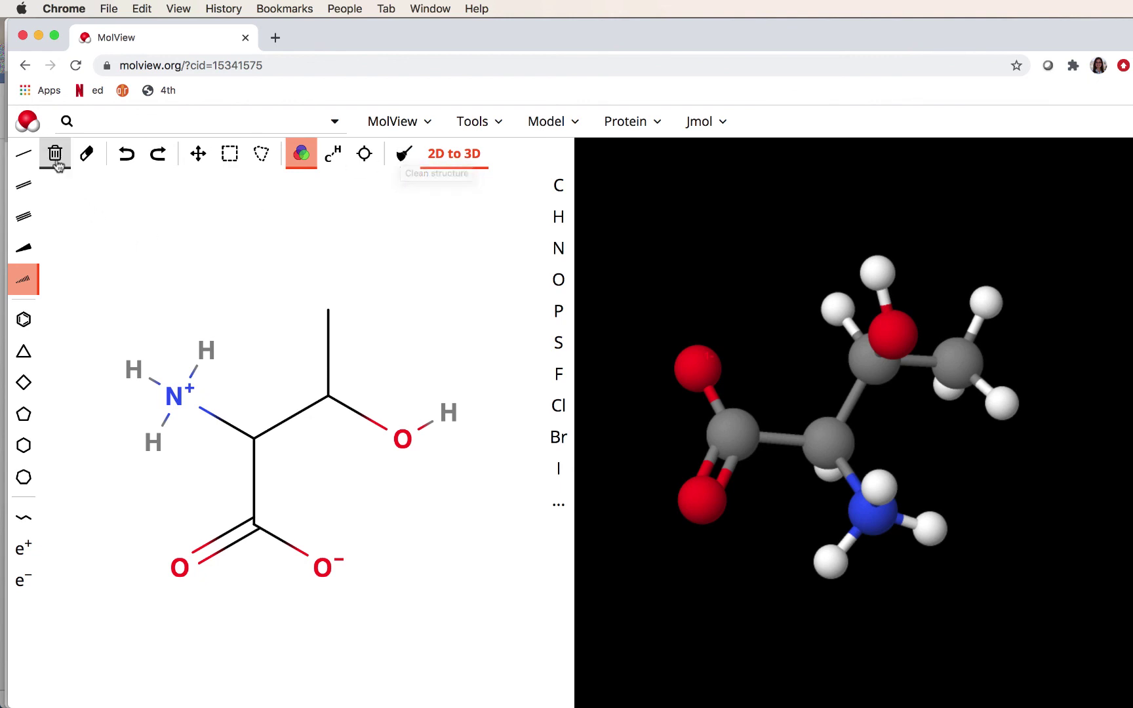
Erase the amino acid from the 2D drawing piece by piece until the canvas is empty
{"action": "left_click", "coordinate": [94, 161]}
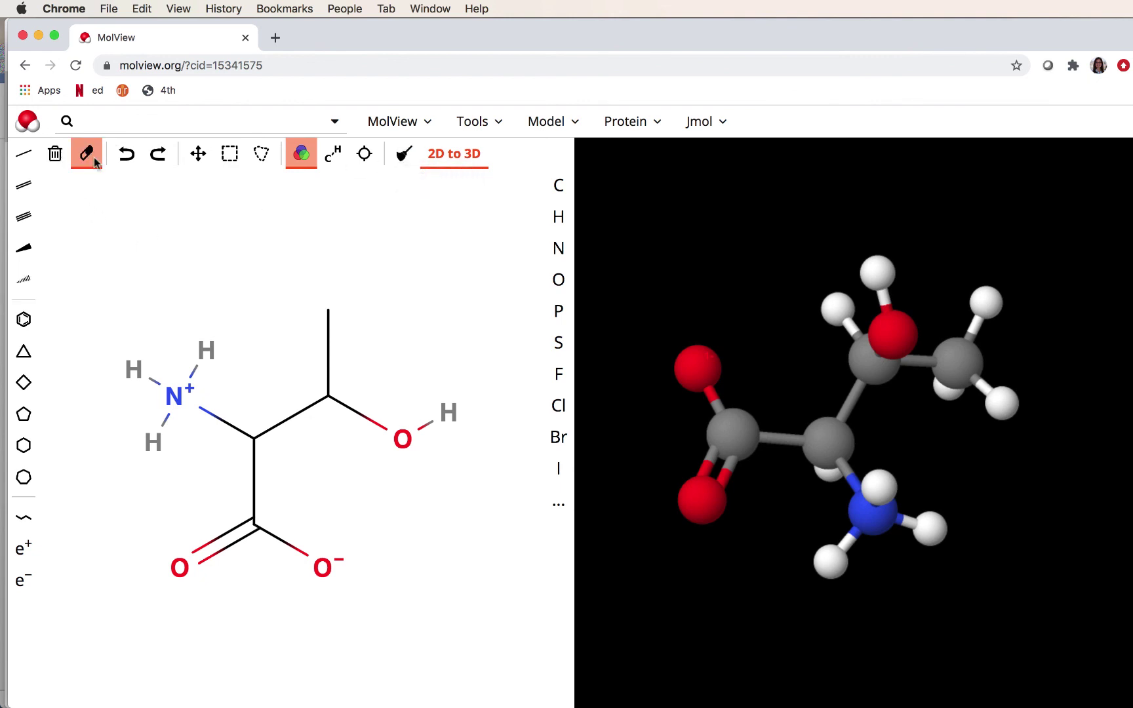
{"action": "left_click", "coordinate": [198, 266]}
{"action": "left_click", "coordinate": [248, 356]}
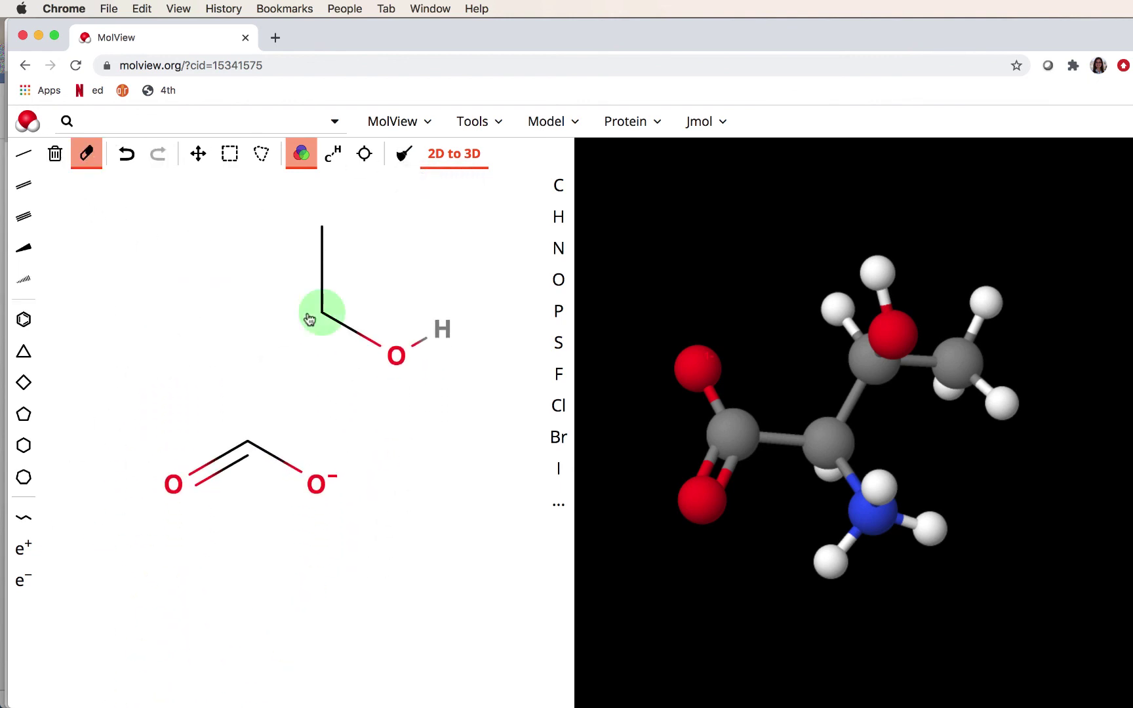
{"action": "left_click", "coordinate": [322, 313]}
{"action": "left_click", "coordinate": [396, 355]}
{"action": "left_click", "coordinate": [322, 231]}
{"action": "left_click", "coordinate": [319, 482]}
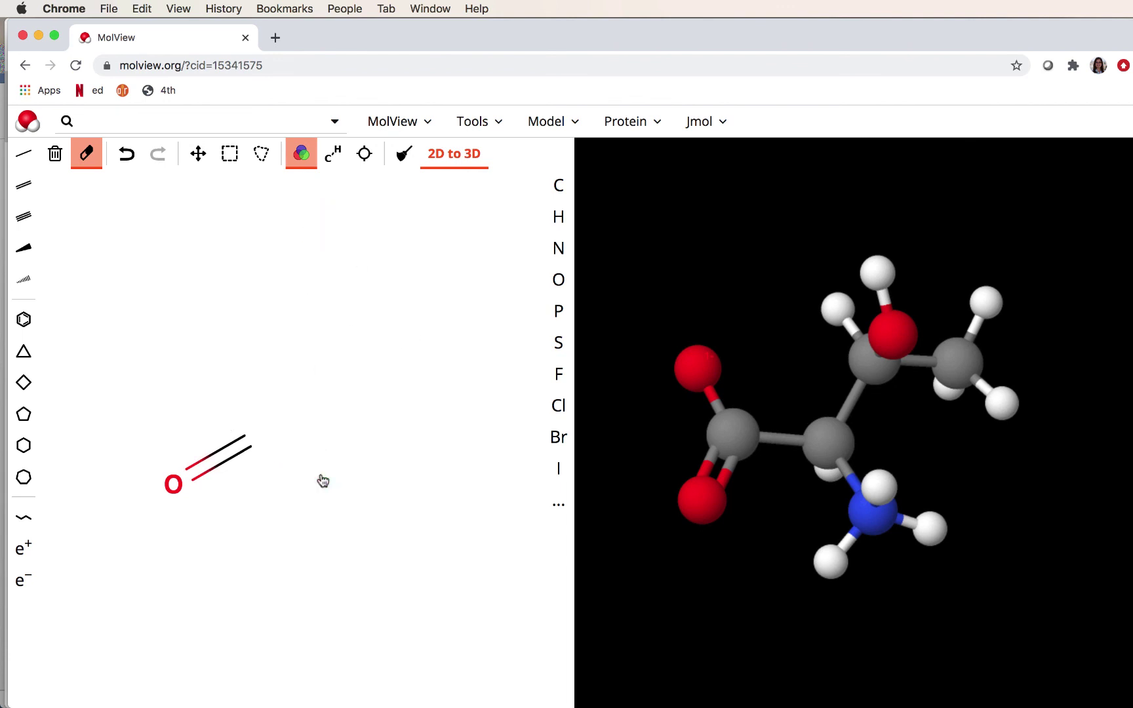
{"action": "left_click", "coordinate": [236, 452]}
{"action": "left_click", "coordinate": [178, 487]}
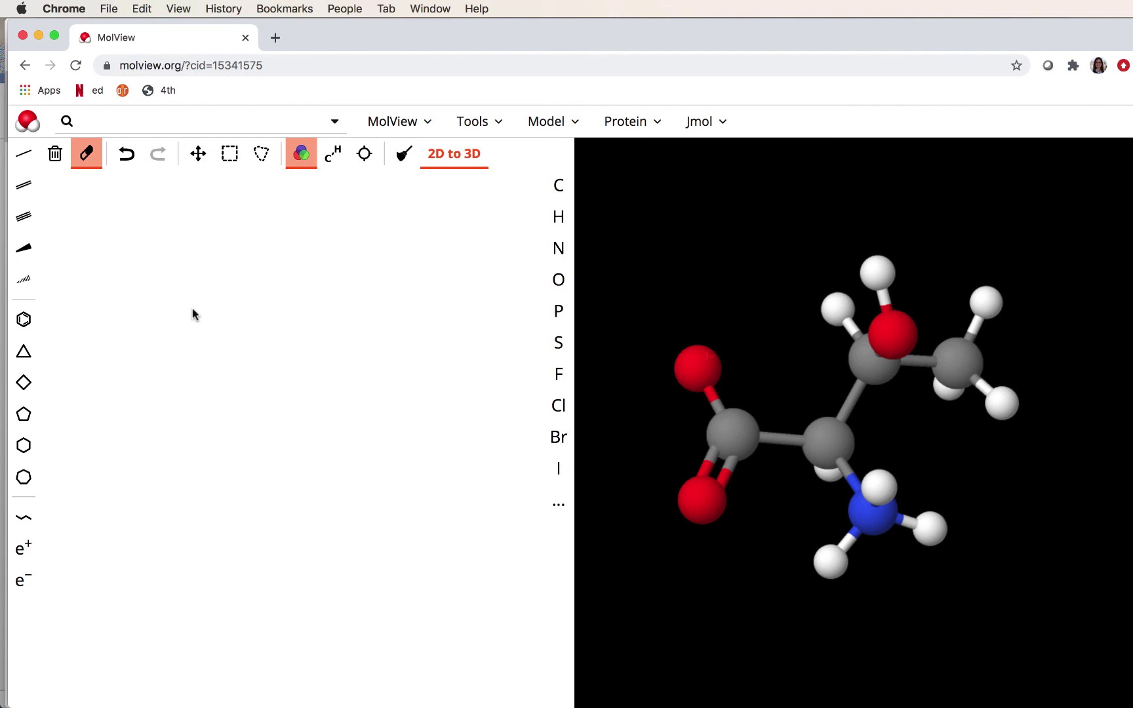
Search the compound database for methane and load it
{"action": "left_click", "coordinate": [104, 118]}
{"action": "type", "text": "me"}
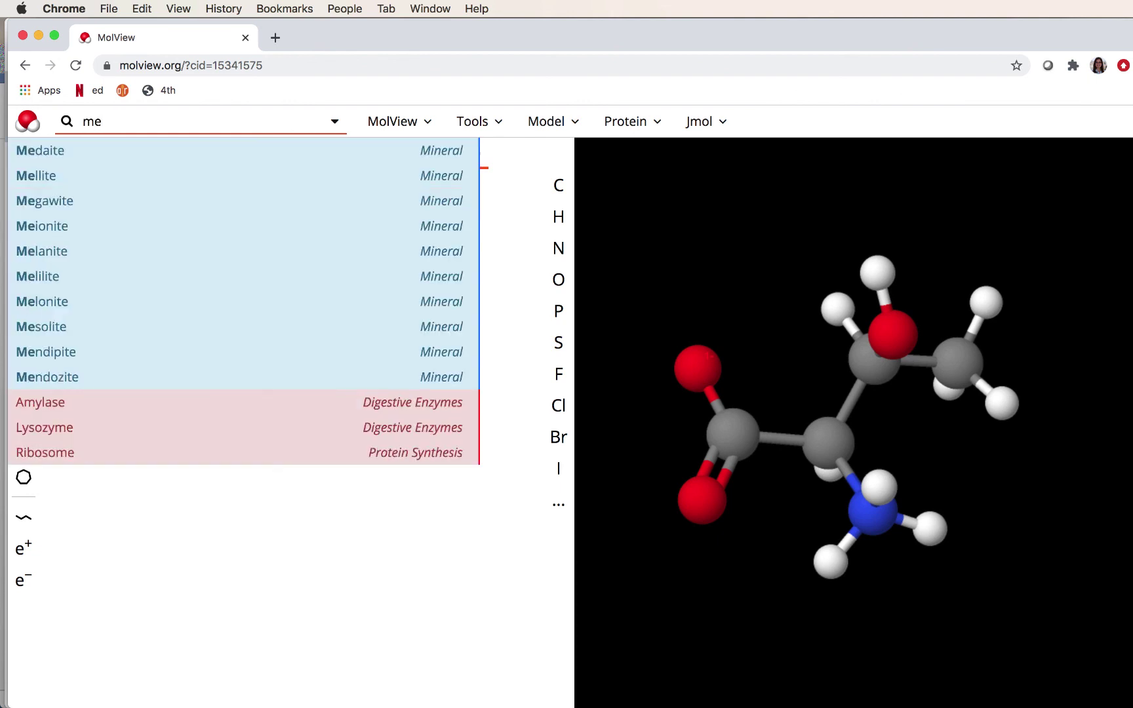
{"action": "type", "text": "thane"}
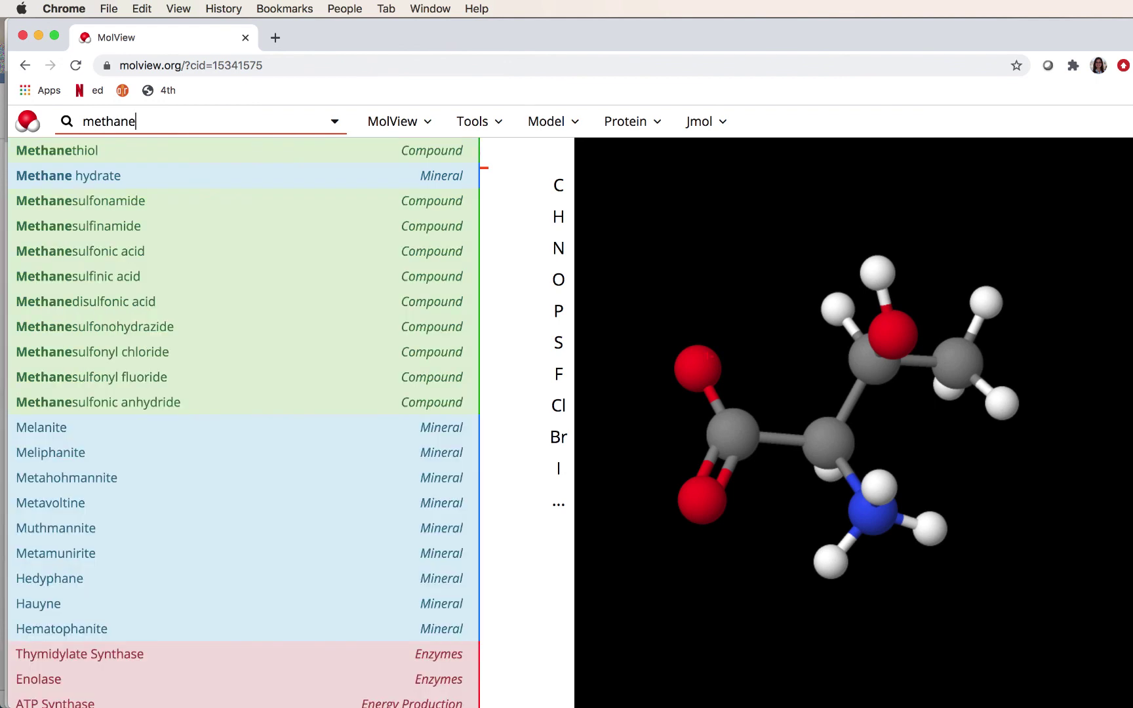
{"action": "key", "text": "Return"}
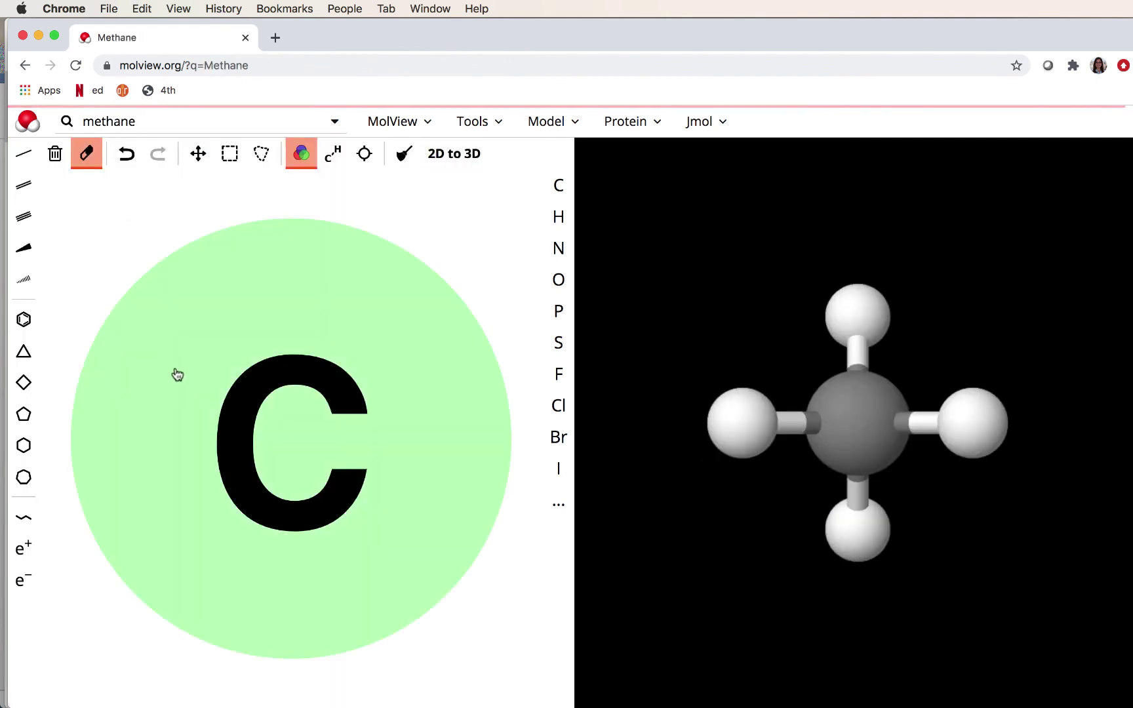
Show all hydrogens in methane's 2D drawing and rotate its 3D model to examine the geometry
{"action": "left_click_drag", "start_coordinate": [883, 427], "coordinate": [910, 286]}
{"action": "left_click", "coordinate": [333, 153]}
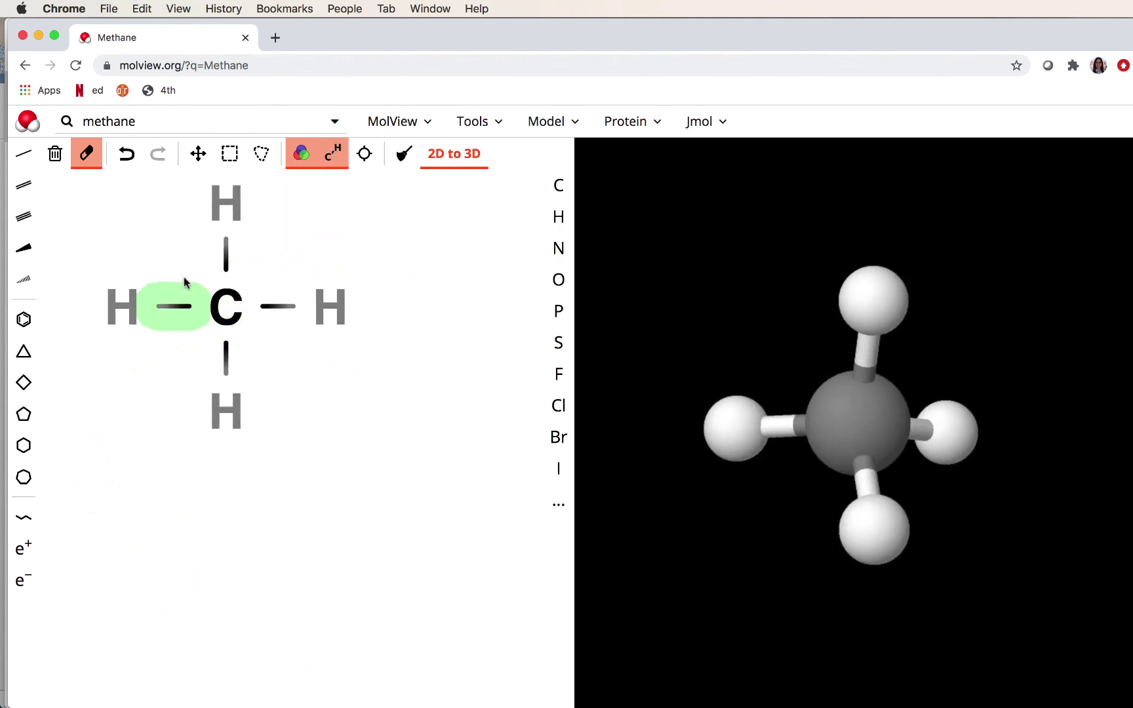
{"action": "left_click_drag", "start_coordinate": [911, 429], "coordinate": [870, 503]}
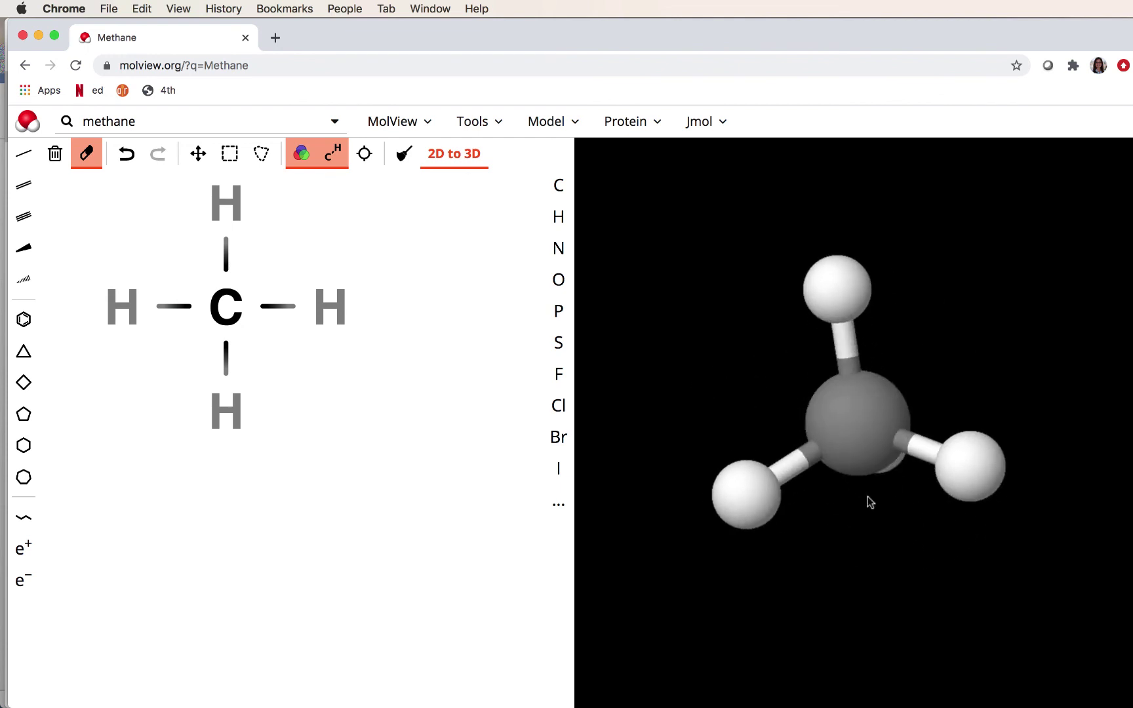
Clear methane from the 2D drawing, search for chlorophyll, and load the compound Chlorophyll a
{"action": "left_click", "coordinate": [56, 154]}
{"action": "double_click", "coordinate": [120, 123]}
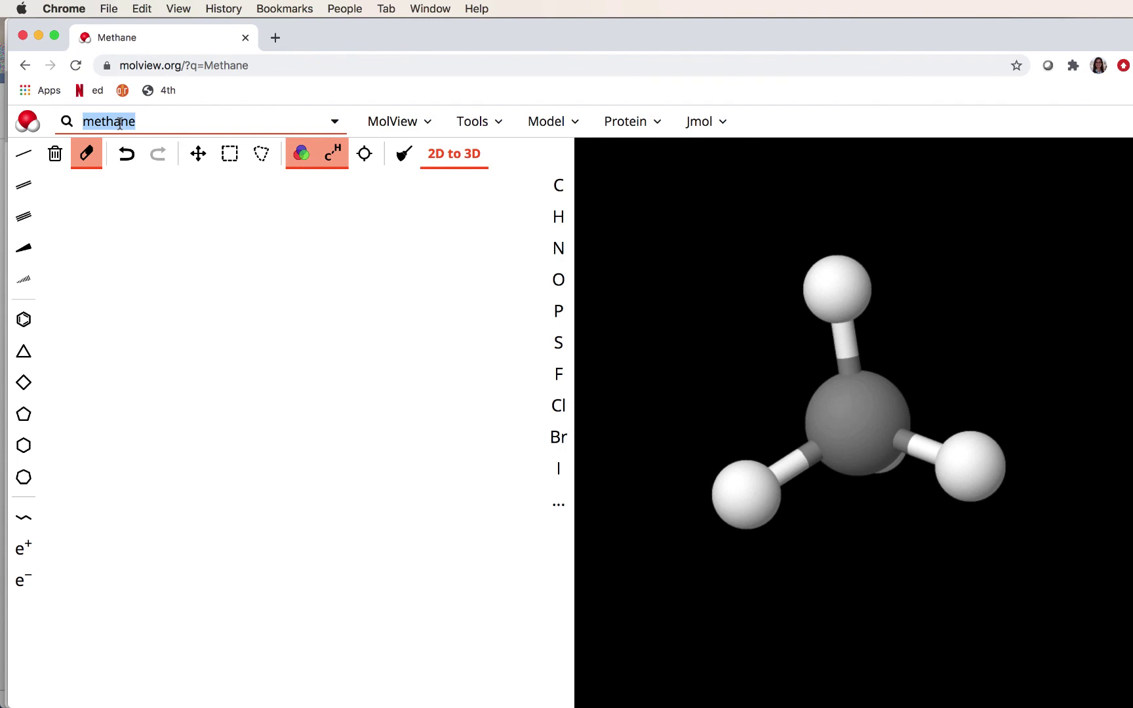
{"action": "type", "text": "ch"}
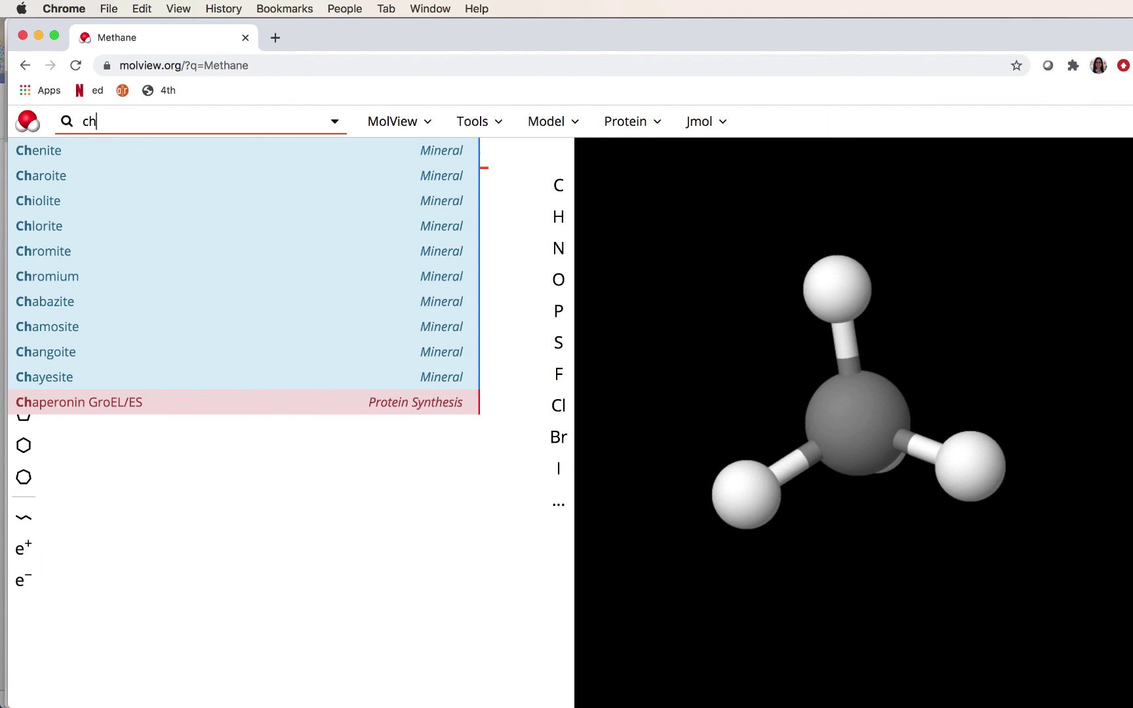
{"action": "type", "text": "loro"}
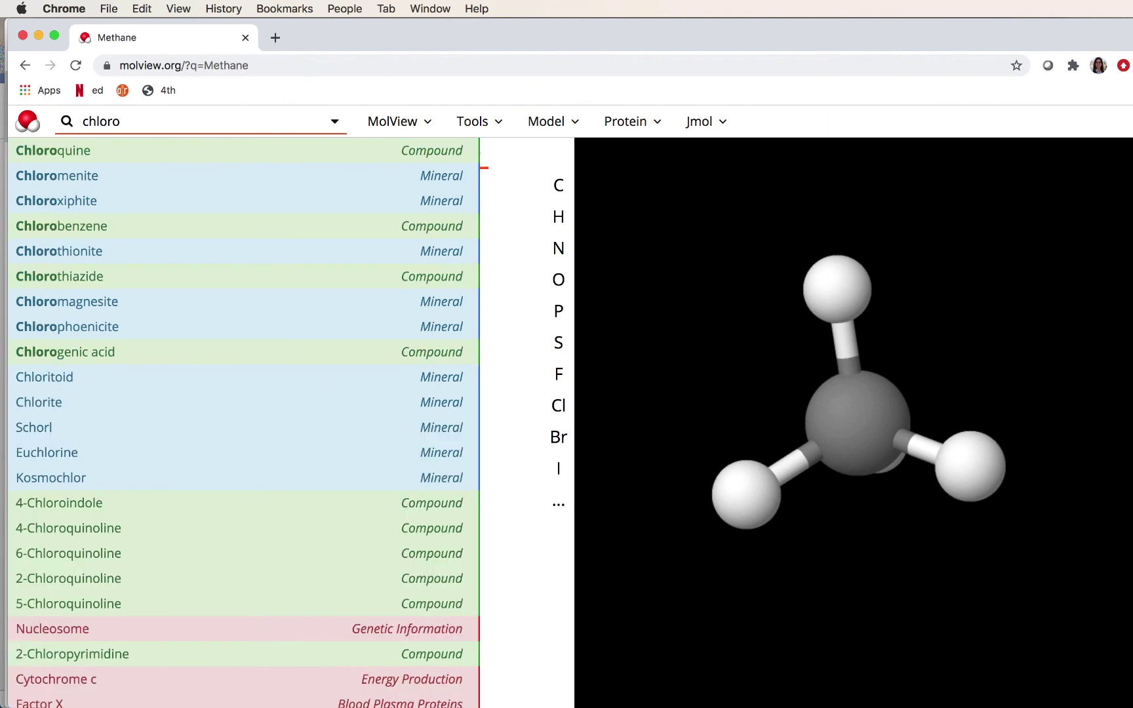
{"action": "type", "text": "phy"}
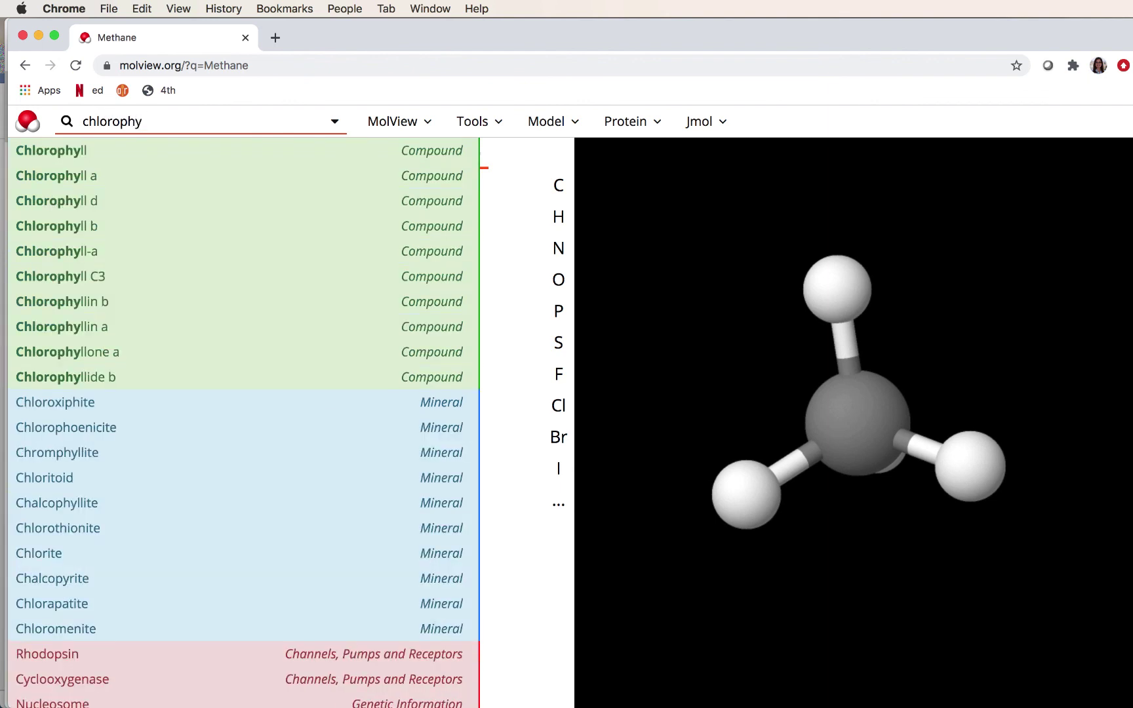
{"action": "left_click", "coordinate": [58, 179]}
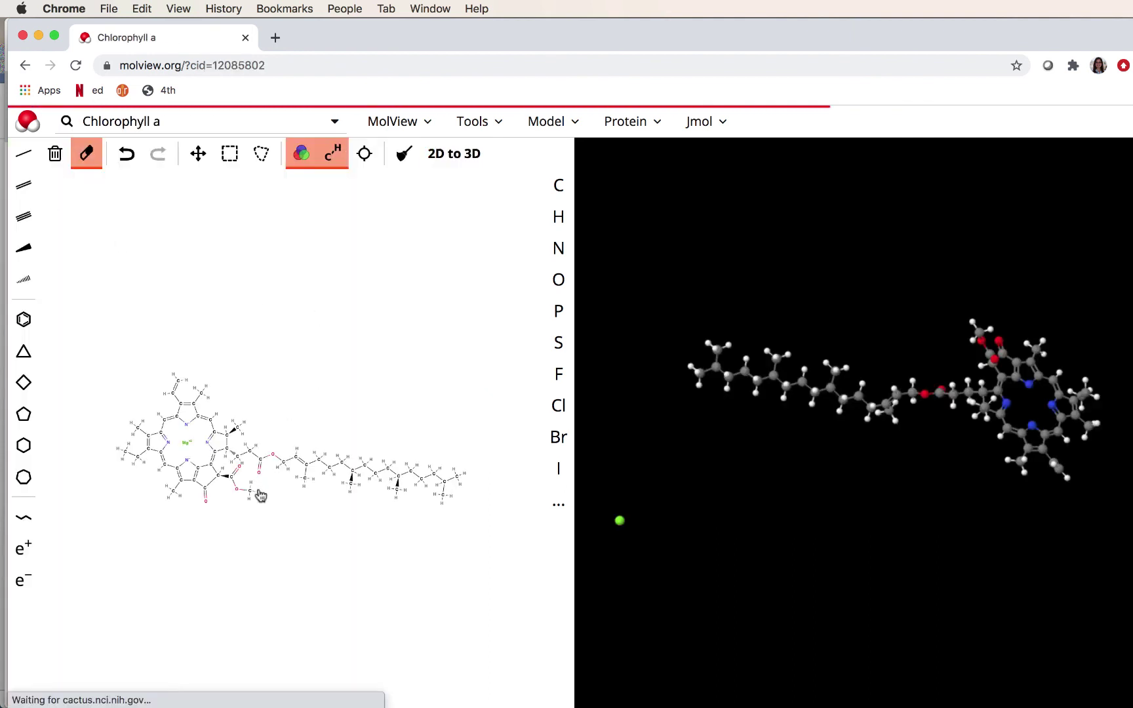
Rotate and zoom the 3D model of chlorophyll a to examine its porphyrin ring, hydrocarbon tail and separate magnesium ion
{"action": "left_click_drag", "start_coordinate": [1042, 381], "coordinate": [717, 375]}
{"action": "scroll", "coordinate": [716, 375], "scroll_direction": "up", "scroll_amount": 5}
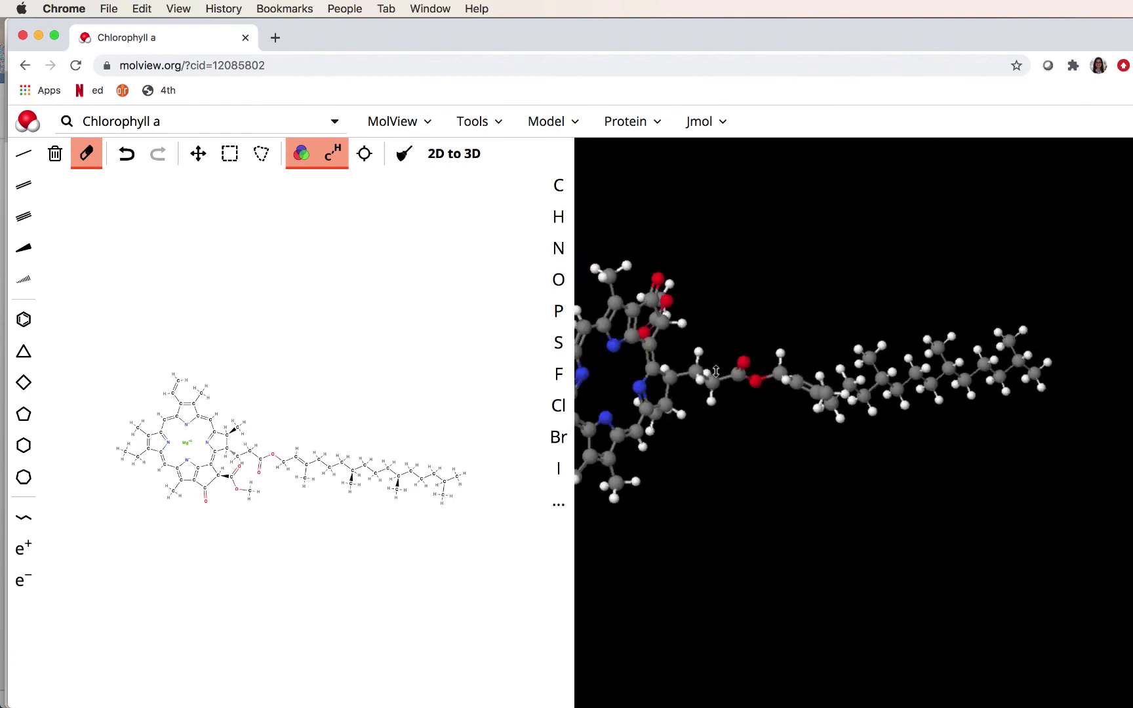
{"action": "scroll", "coordinate": [748, 392], "scroll_direction": "down", "scroll_amount": 5}
{"action": "scroll", "coordinate": [747, 391], "scroll_direction": "up", "scroll_amount": 5}
{"action": "scroll", "coordinate": [748, 391], "scroll_direction": "down", "scroll_amount": 3}
{"action": "scroll", "coordinate": [748, 391], "scroll_direction": "down", "scroll_amount": 2}
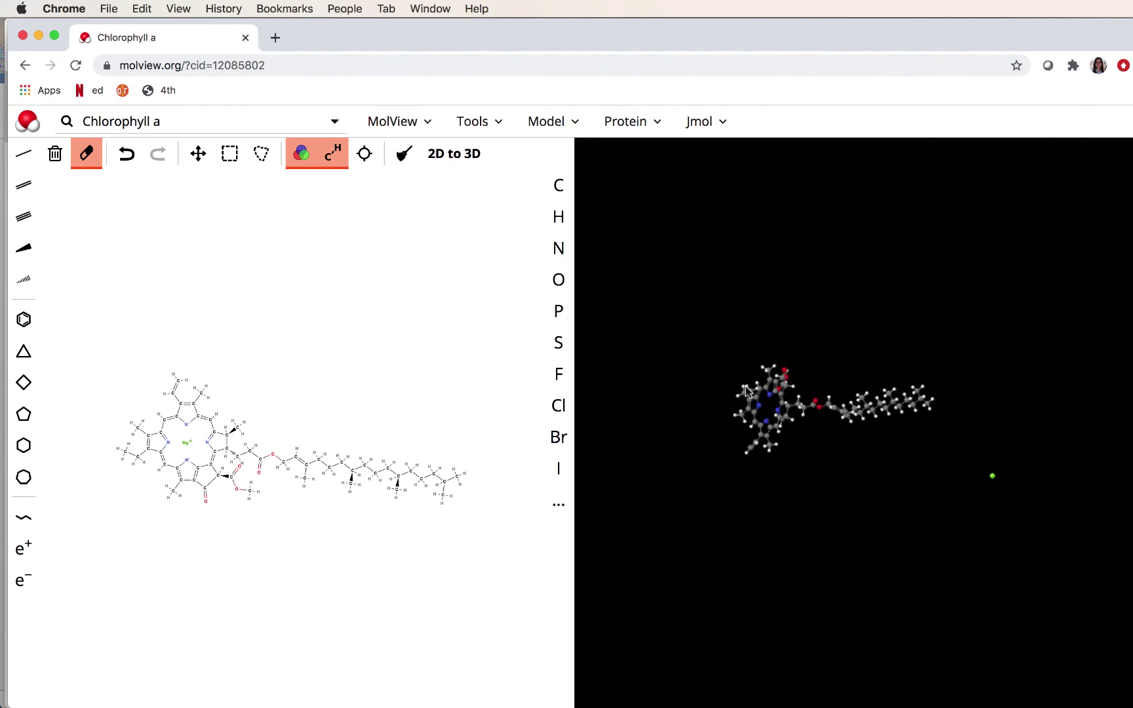
{"action": "scroll", "coordinate": [989, 424], "scroll_direction": "up", "scroll_amount": 5}
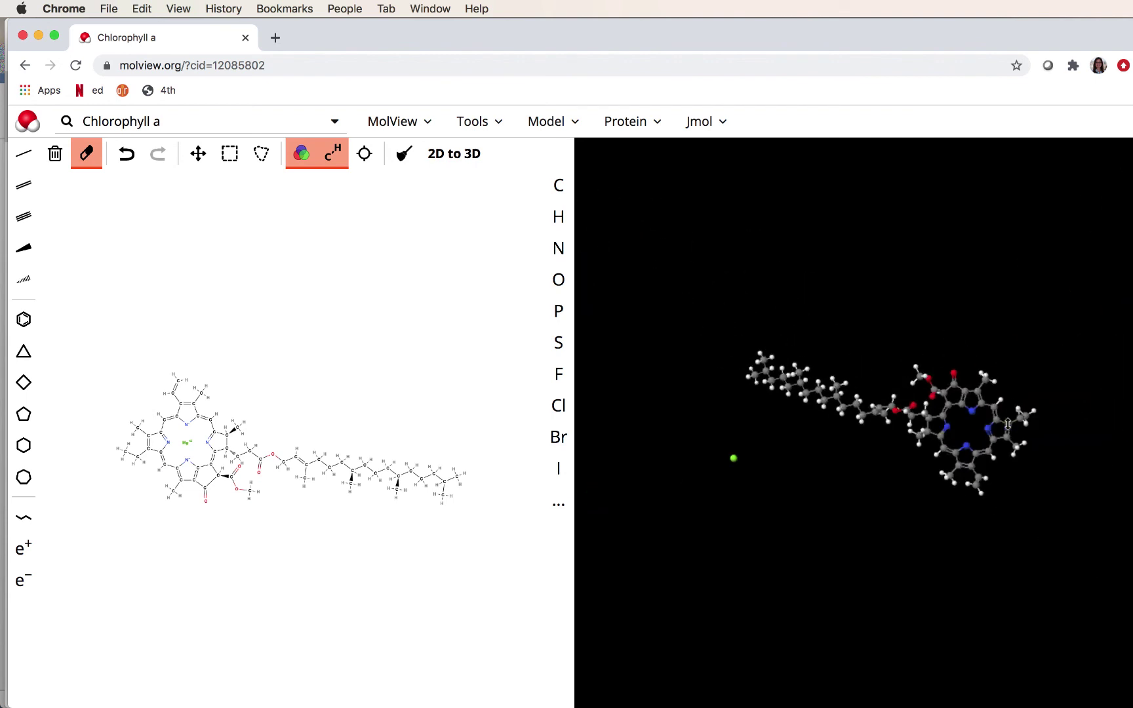
{"action": "left_click_drag", "start_coordinate": [995, 428], "coordinate": [1050, 492]}
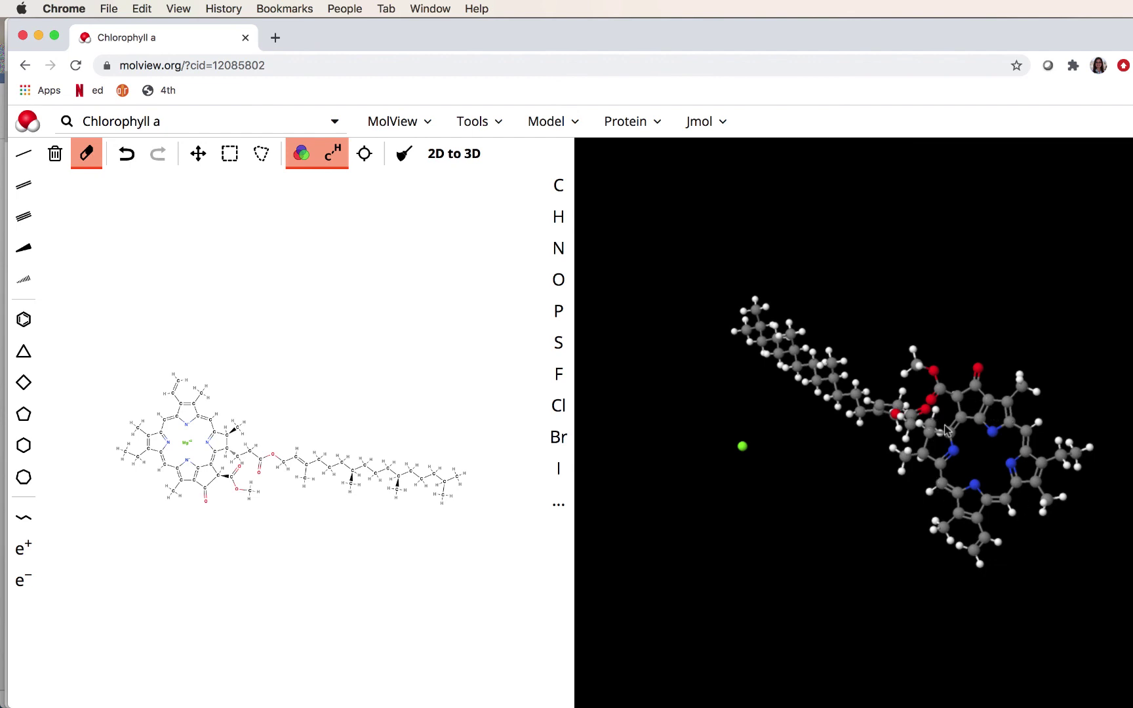
{"action": "left_click_drag", "start_coordinate": [1014, 433], "coordinate": [946, 410]}
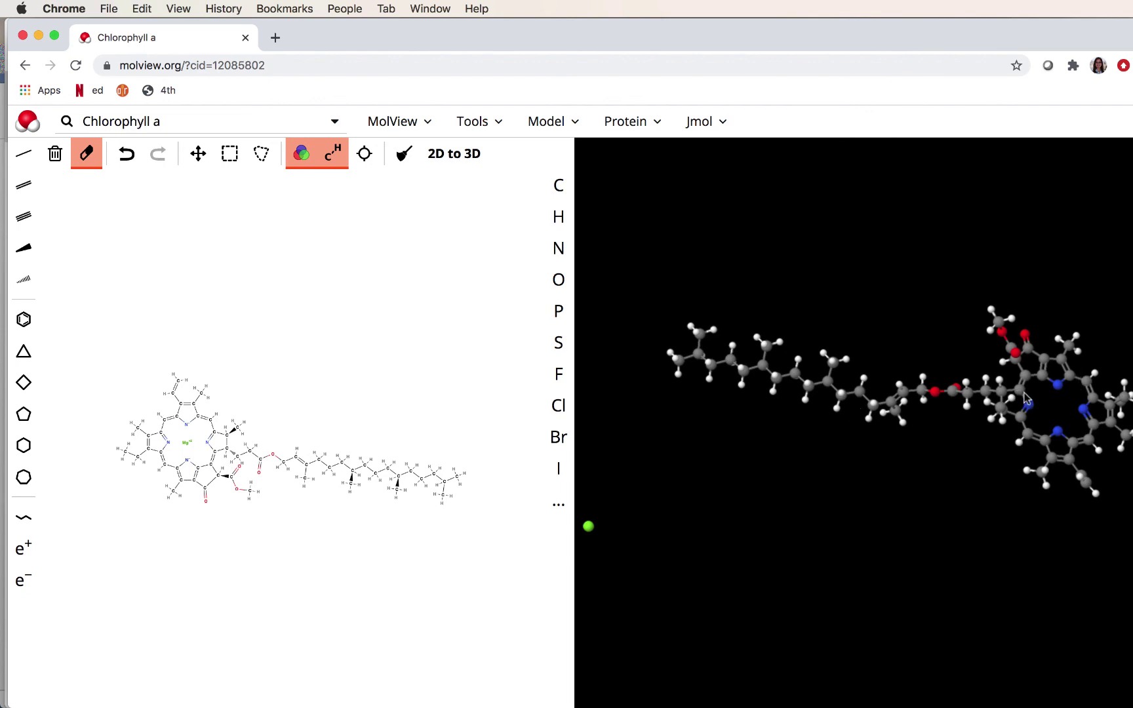
{"action": "left_click_drag", "start_coordinate": [1024, 396], "coordinate": [956, 446]}
{"action": "scroll", "coordinate": [762, 331], "scroll_direction": "up", "scroll_amount": 5}
{"action": "scroll", "coordinate": [762, 331], "scroll_direction": "down", "scroll_amount": 5}
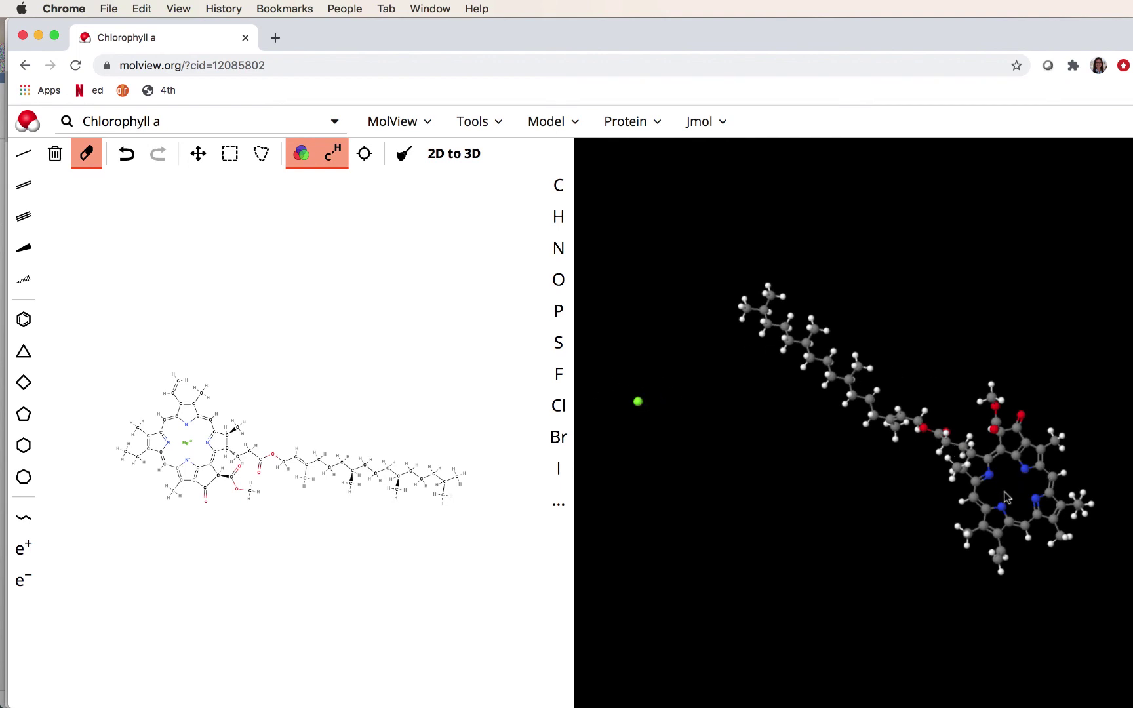
Examine chlorophyll a's 2D structure from the magnesium-centred ring through the ester groups to the end of the long hydrocarbon tail
{"action": "scroll", "coordinate": [144, 450], "scroll_direction": "up", "scroll_amount": 10}
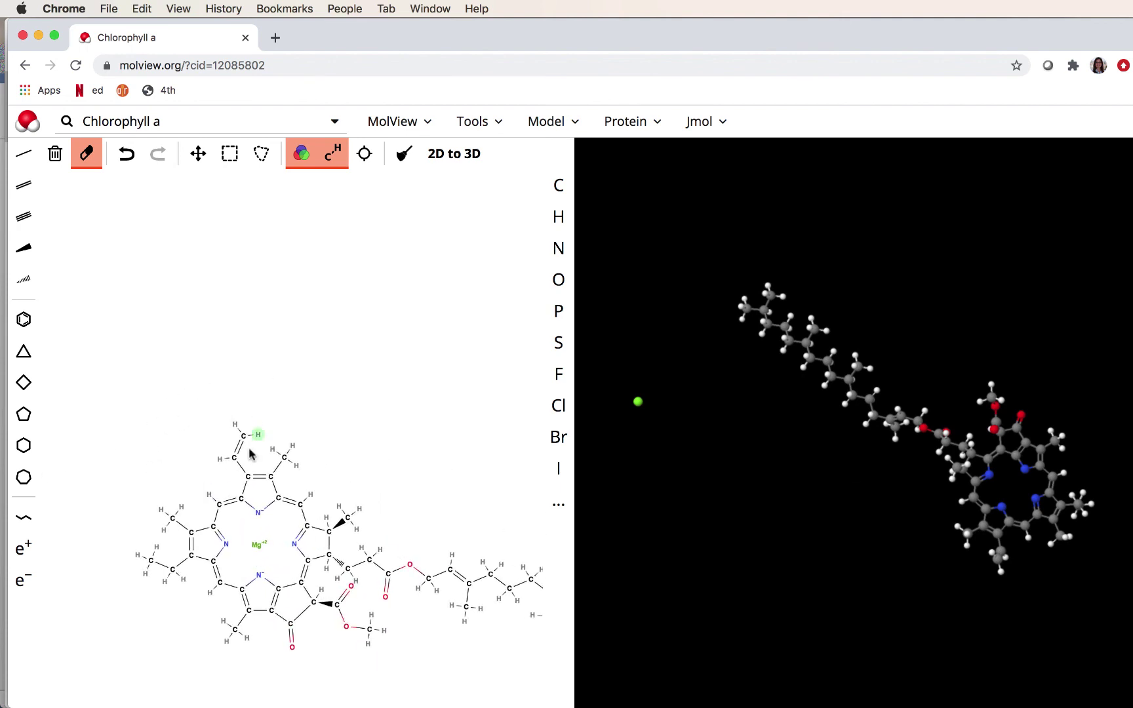
{"action": "scroll", "coordinate": [388, 441], "scroll_direction": "down", "scroll_amount": 3}
{"action": "scroll", "coordinate": [308, 387], "scroll_direction": "up", "scroll_amount": 8}
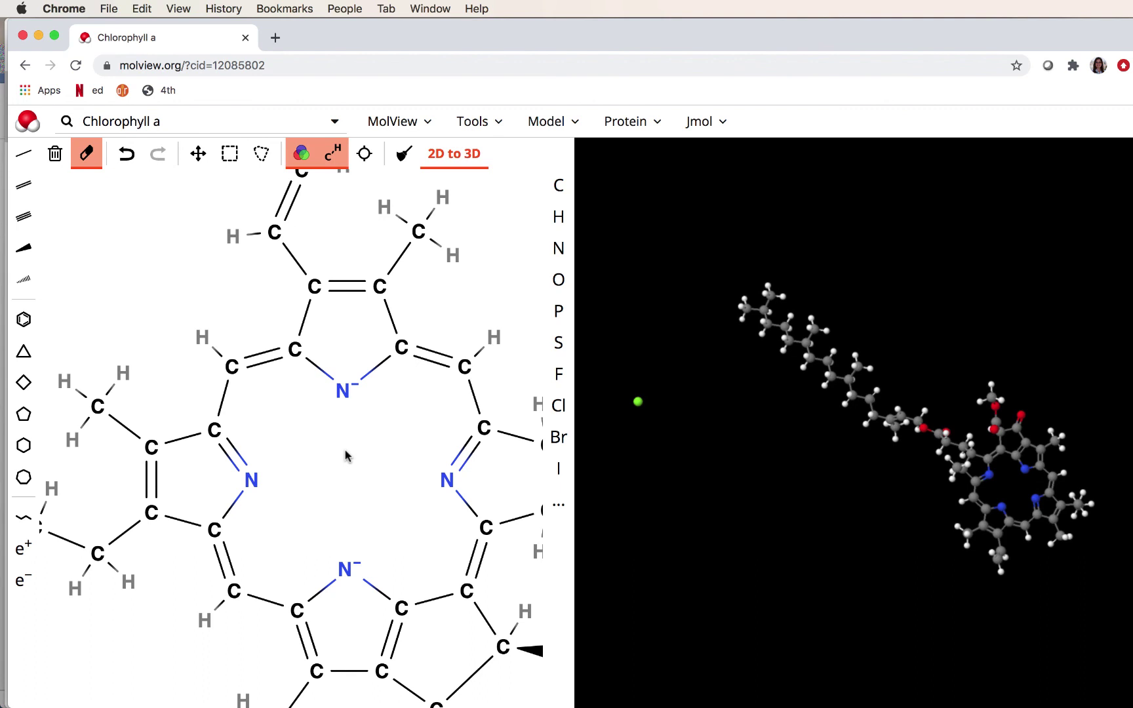
{"action": "scroll", "coordinate": [371, 451], "scroll_direction": "down", "scroll_amount": 3}
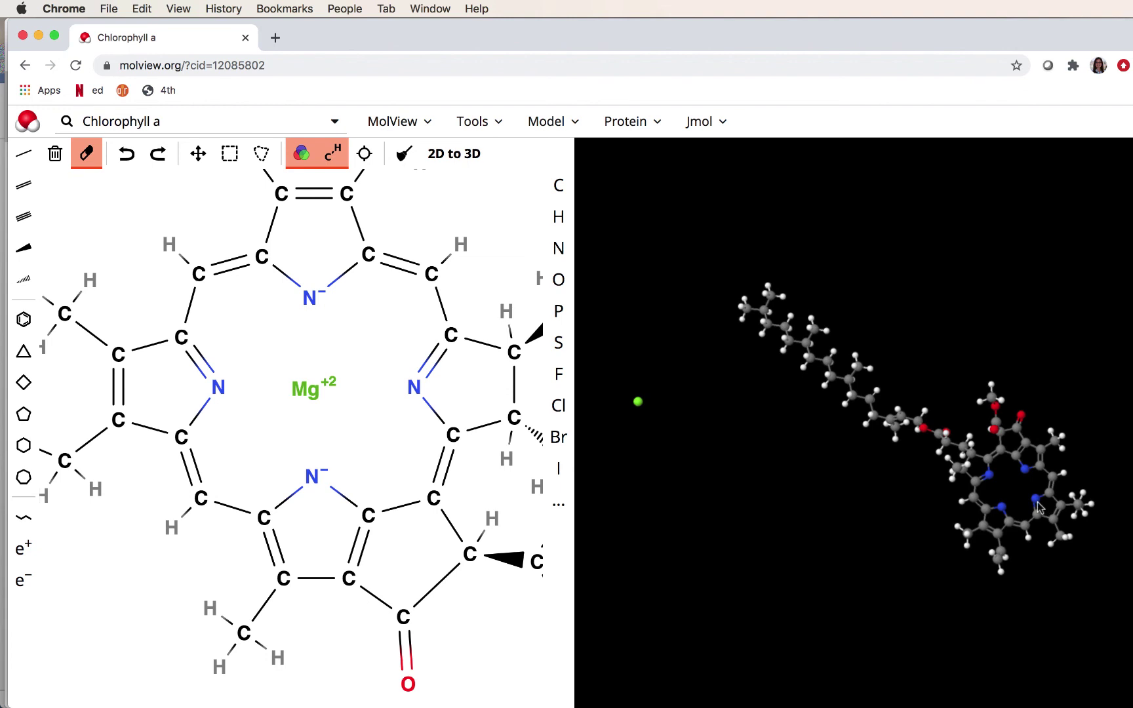
{"action": "scroll", "coordinate": [422, 450], "scroll_direction": "down", "scroll_amount": 3}
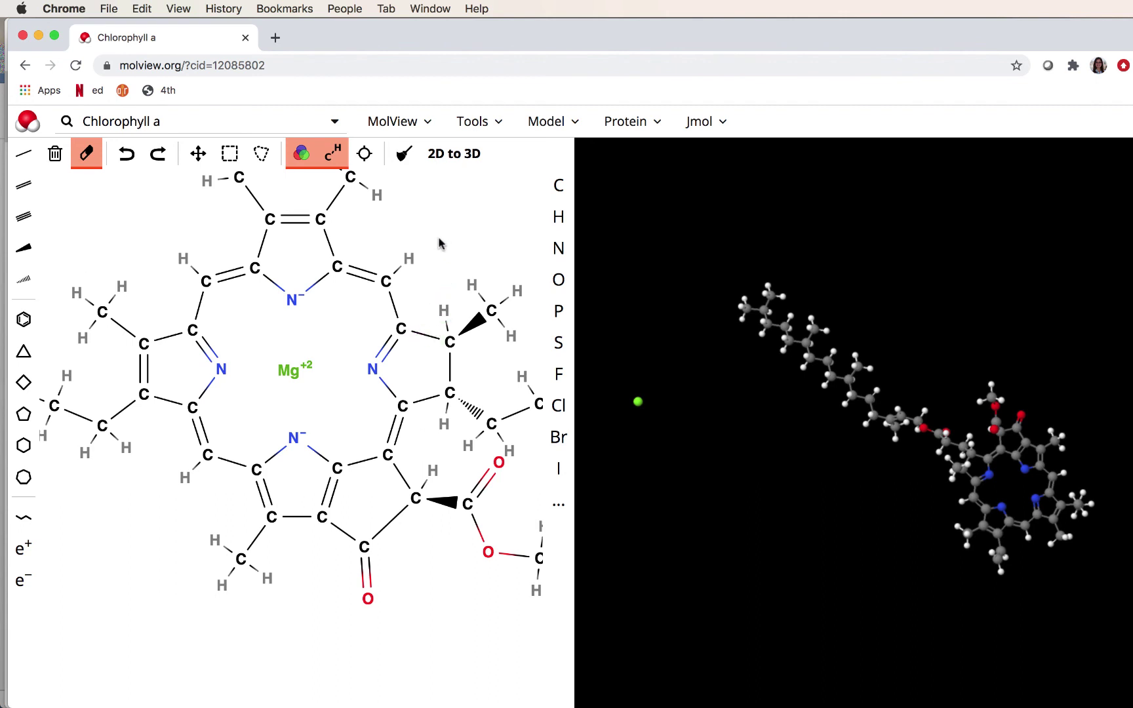
{"action": "mouse_move", "coordinate": [439, 244]}
{"action": "left_mouse_down"}
{"action": "mouse_move", "coordinate": [439, 279]}
{"action": "mouse_move", "coordinate": [377, 287]}
{"action": "mouse_move", "coordinate": [413, 286]}
{"action": "mouse_move", "coordinate": [544, 350]}
{"action": "mouse_move", "coordinate": [197, 153]}
{"action": "left_mouse_up"}
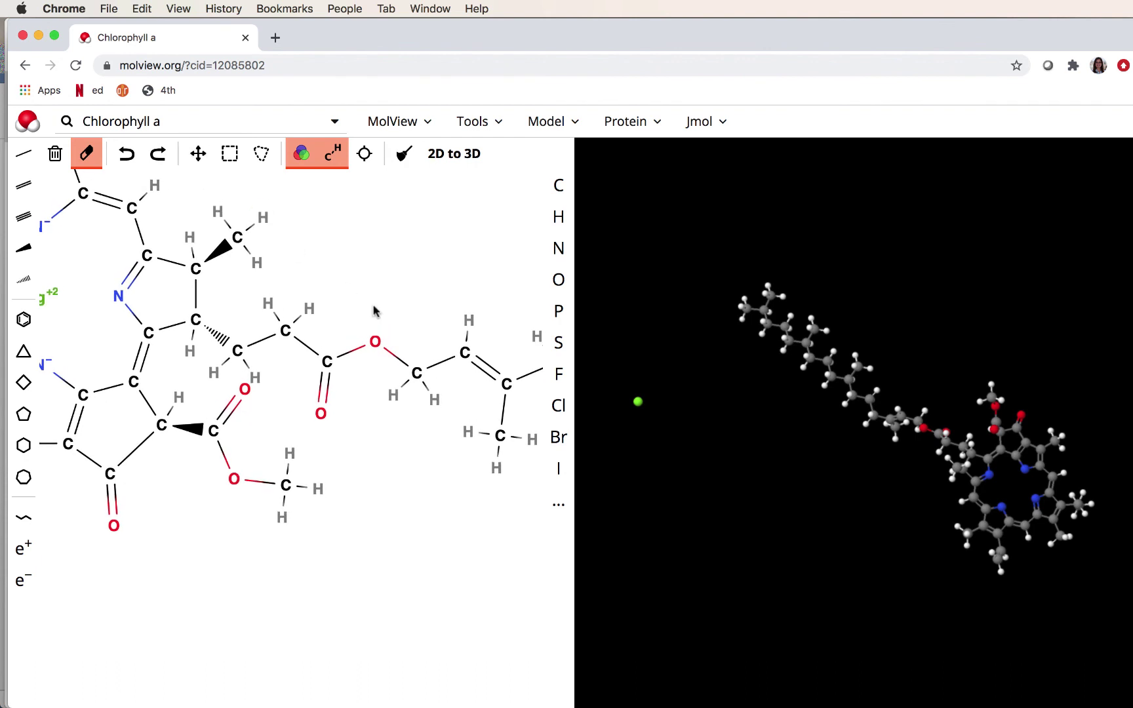
{"action": "mouse_move", "coordinate": [375, 309]}
{"action": "left_mouse_down"}
{"action": "mouse_move", "coordinate": [116, 278]}
{"action": "mouse_move", "coordinate": [98, 286]}
{"action": "mouse_move", "coordinate": [190, 291]}
{"action": "left_mouse_up"}
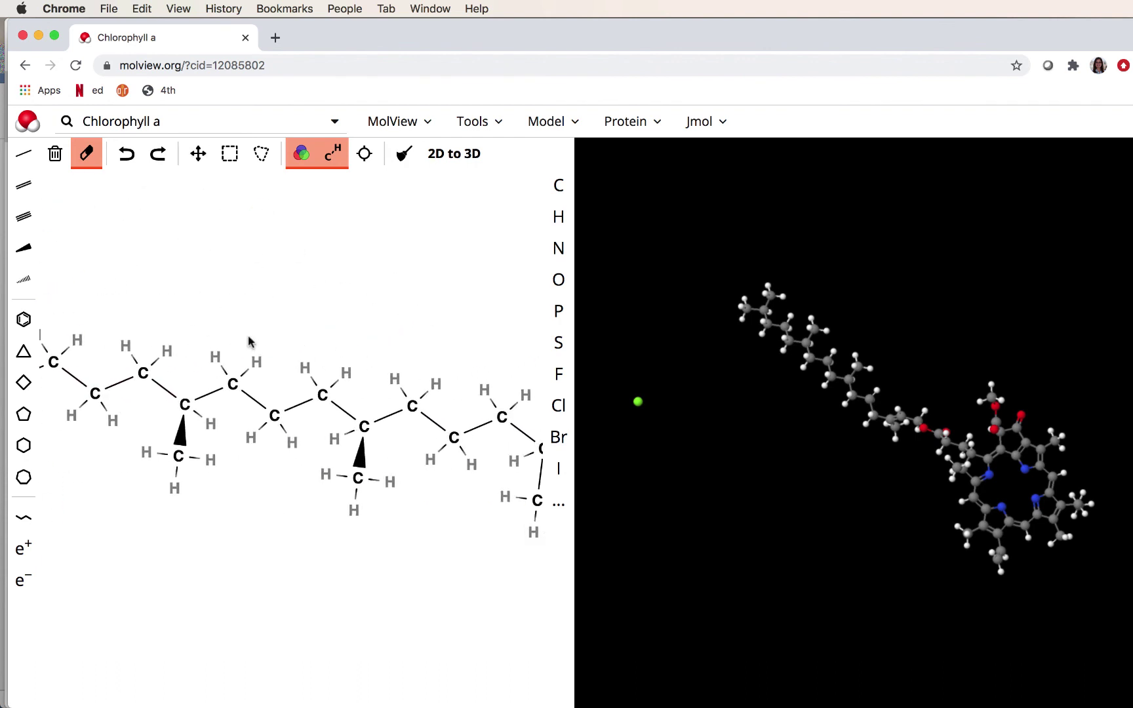
{"action": "left_click_drag", "start_coordinate": [249, 341], "coordinate": [245, 341]}
{"action": "left_click", "coordinate": [565, 310]}
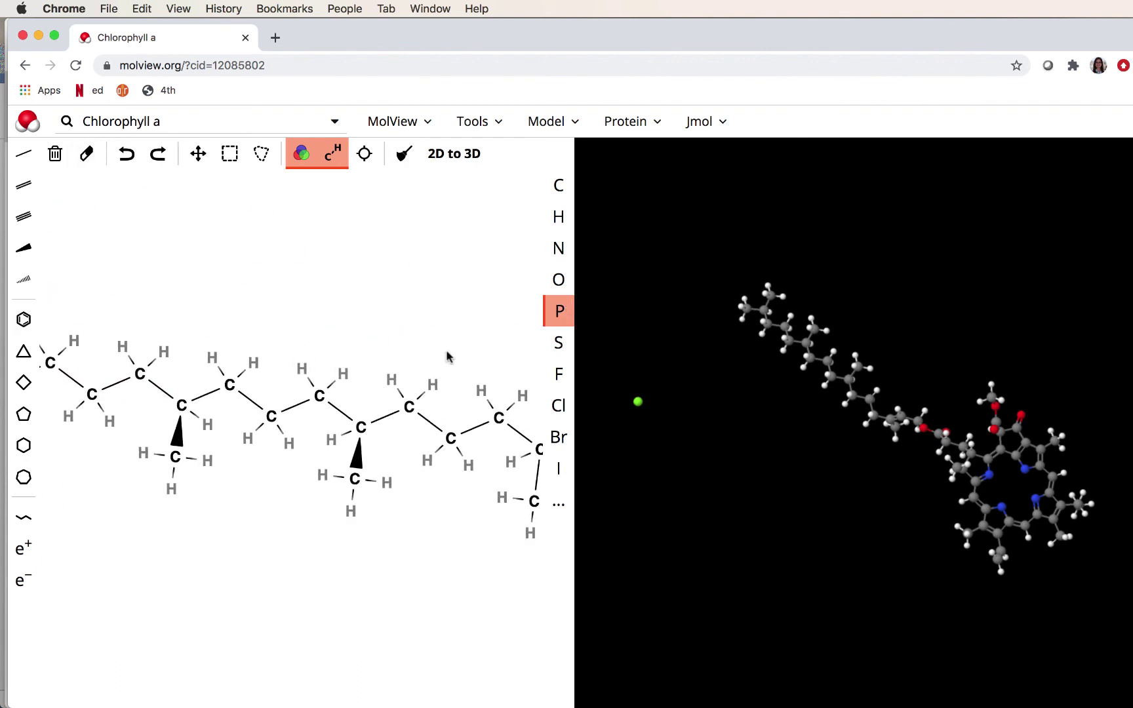
{"action": "left_click", "coordinate": [296, 366]}
Clear chlorophyll a from the 2D drawing, then search for myoglobin and load the protein
{"action": "left_click", "coordinate": [52, 159]}
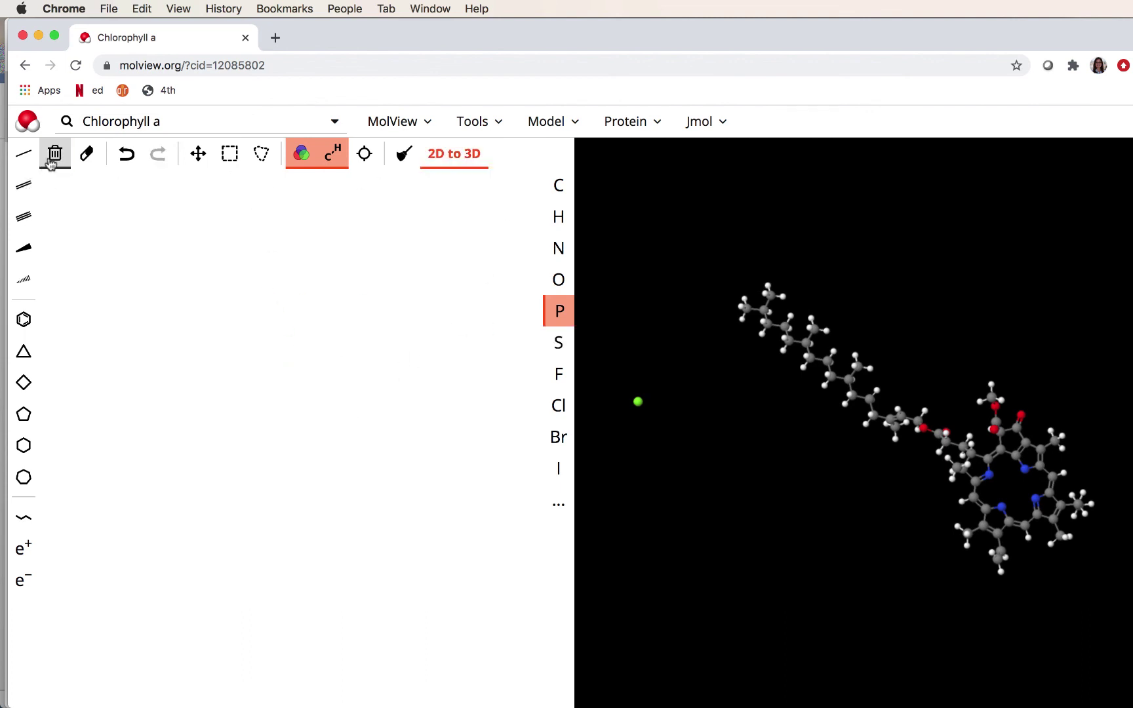
{"action": "left_click", "coordinate": [168, 124]}
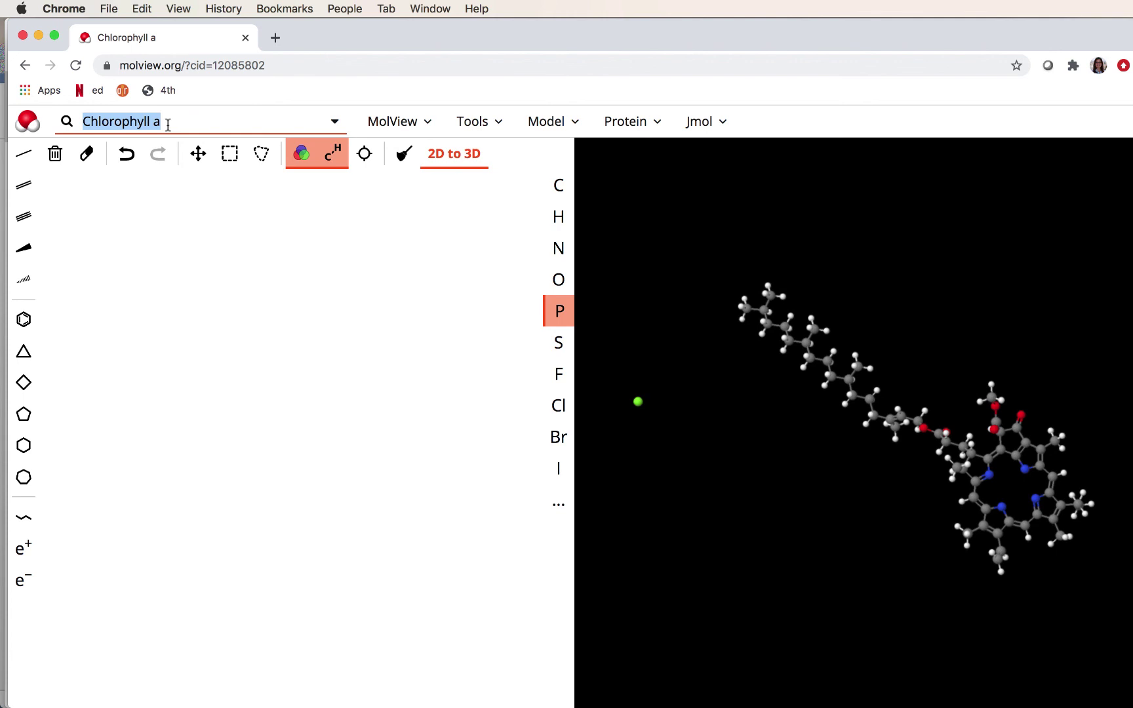
{"action": "type", "text": "my"}
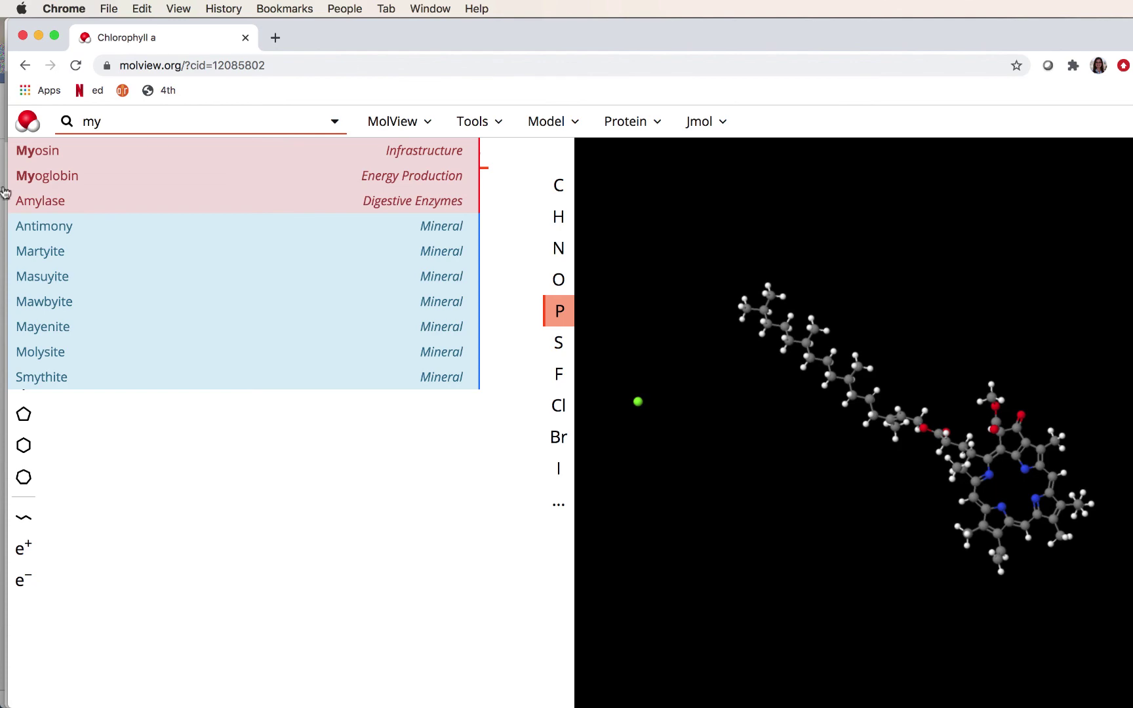
{"action": "left_click", "coordinate": [39, 176]}
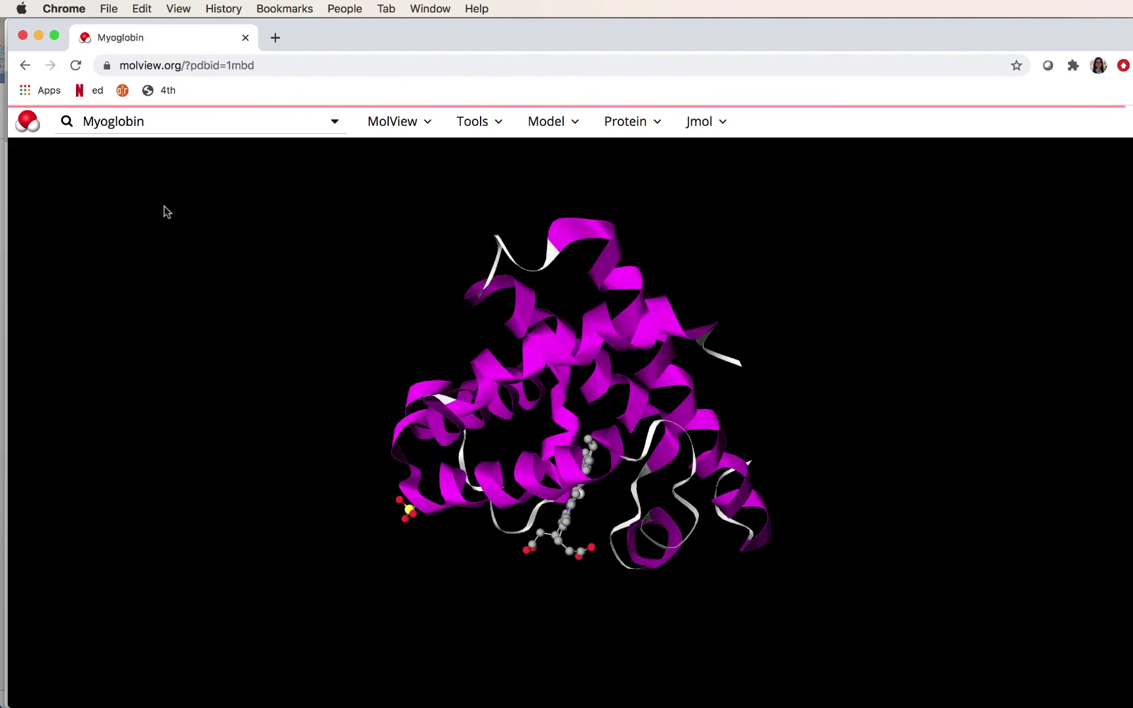
Rotate the myoglobin ribbon model to examine its helices and overall fold from several sides
{"action": "left_click_drag", "start_coordinate": [666, 502], "coordinate": [506, 297]}
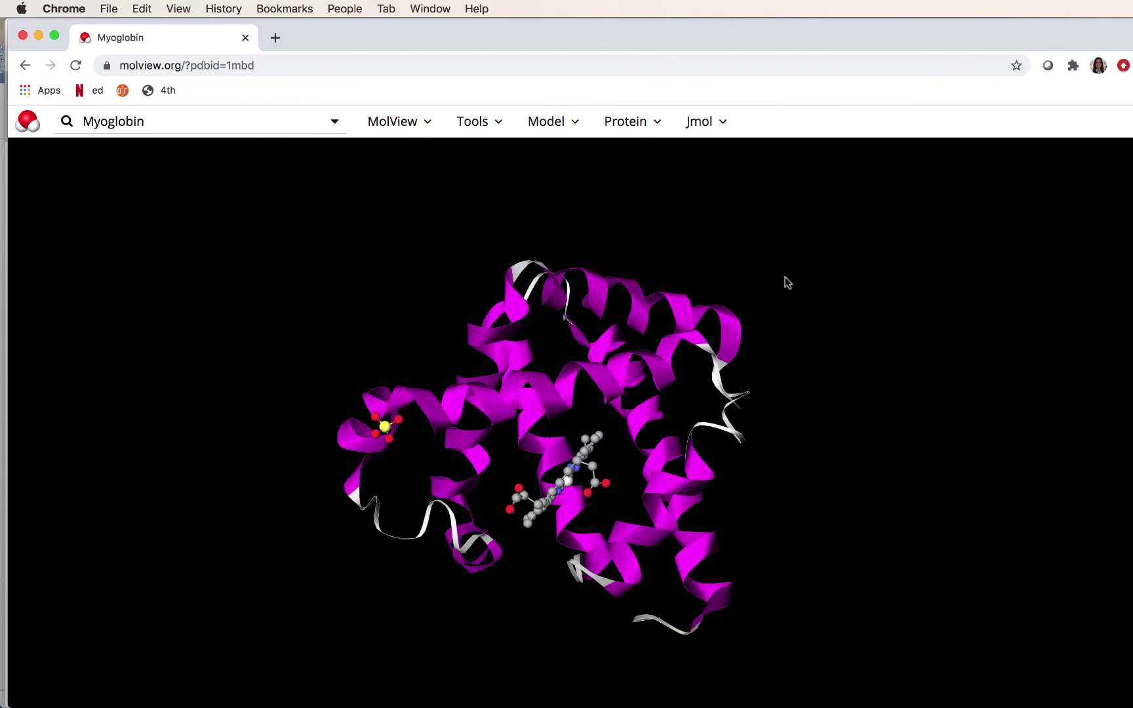
{"action": "left_click_drag", "start_coordinate": [787, 283], "coordinate": [786, 482]}
{"action": "mouse_move", "coordinate": [461, 487]}
{"action": "left_mouse_down"}
{"action": "mouse_move", "coordinate": [794, 395]}
{"action": "mouse_move", "coordinate": [459, 510]}
{"action": "left_mouse_up"}
{"action": "left_click_drag", "start_coordinate": [634, 286], "coordinate": [388, 472]}
{"action": "left_click_drag", "start_coordinate": [451, 443], "coordinate": [573, 298]}
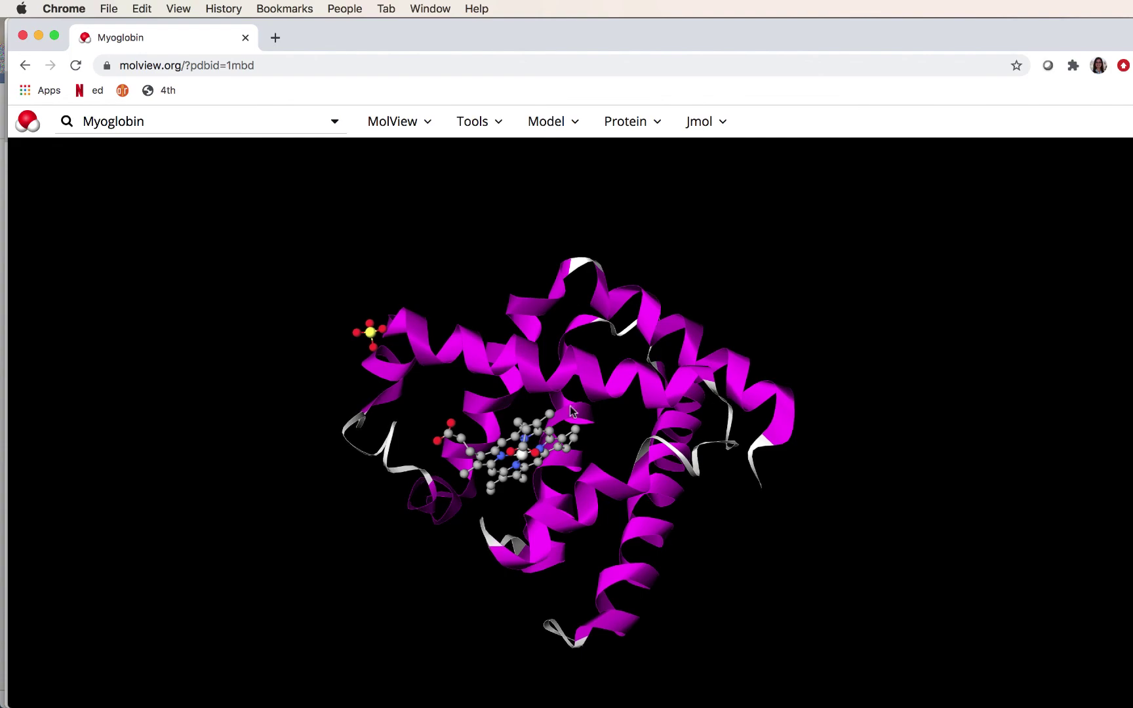
Inspect the heme group inside myoglobin close up and from several angles, along with its position among the surrounding helices
{"action": "scroll", "coordinate": [570, 411], "scroll_direction": "up", "scroll_amount": 10}
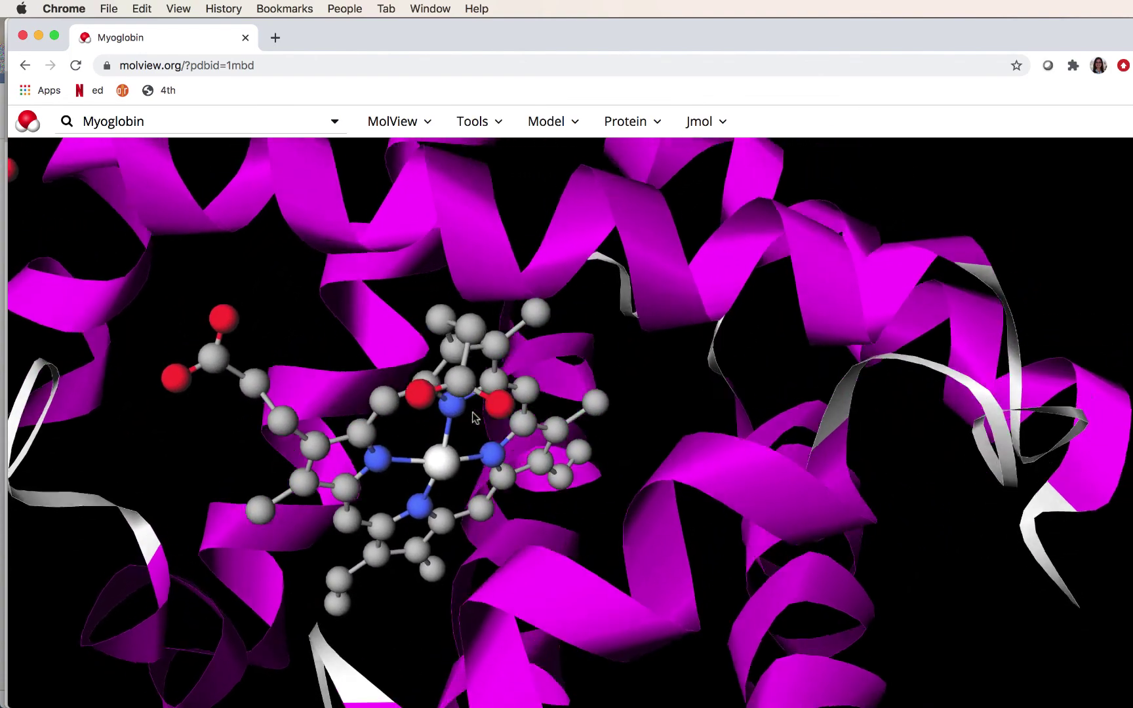
{"action": "left_click_drag", "start_coordinate": [475, 417], "coordinate": [708, 393]}
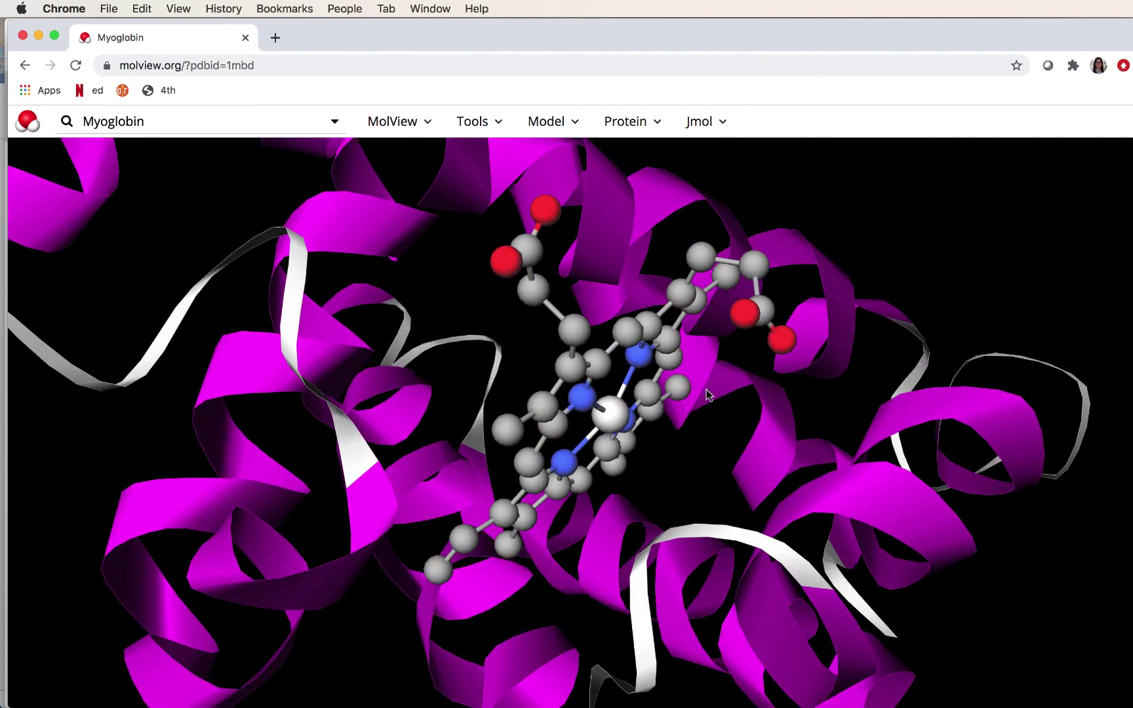
{"action": "left_click_drag", "start_coordinate": [551, 418], "coordinate": [492, 395]}
{"action": "scroll", "coordinate": [492, 395], "scroll_direction": "down", "scroll_amount": 10}
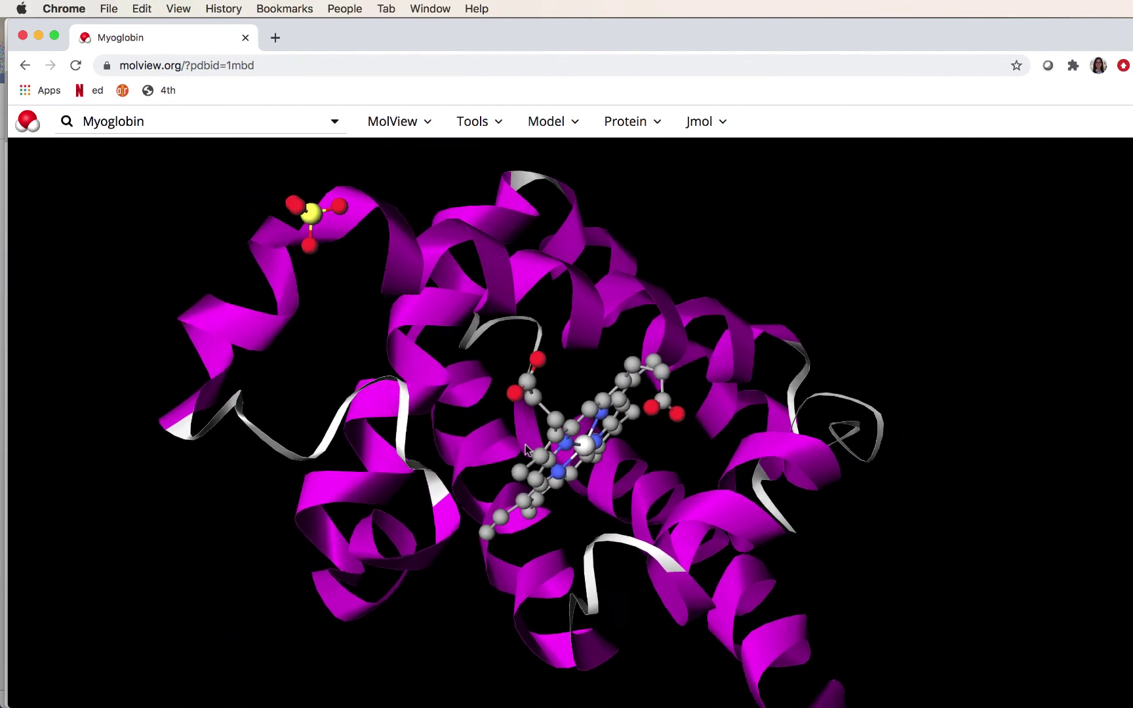
{"action": "left_click_drag", "start_coordinate": [713, 381], "coordinate": [287, 344]}
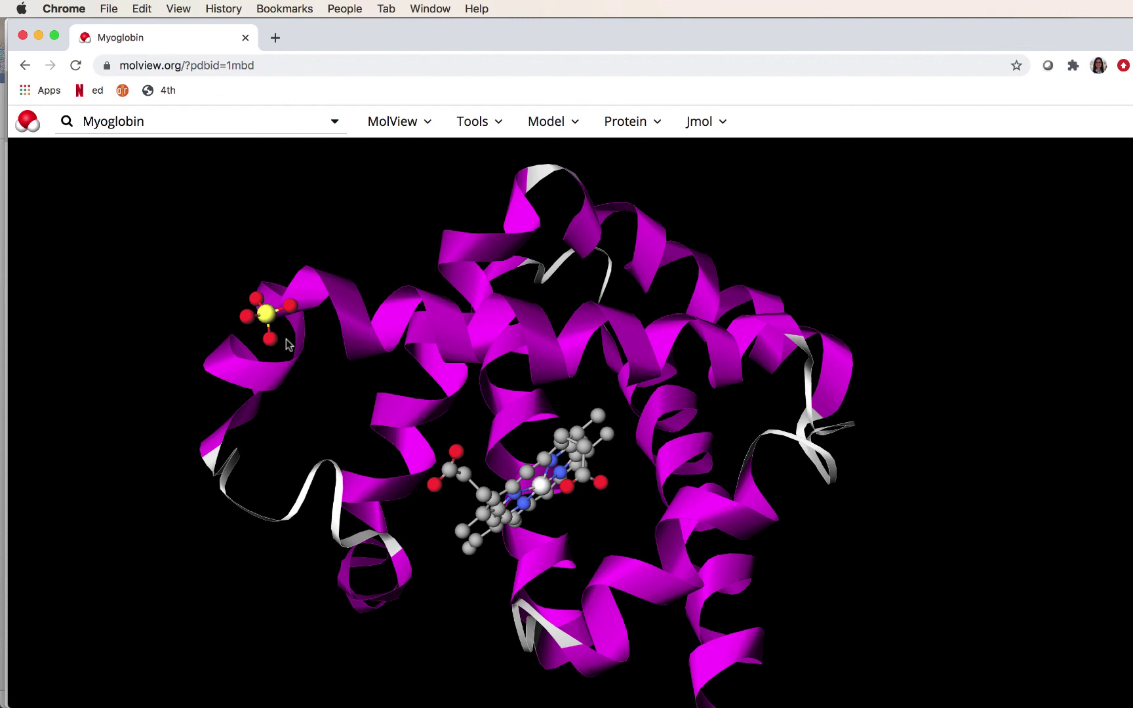
{"action": "left_click_drag", "start_coordinate": [413, 348], "coordinate": [549, 319]}
{"action": "scroll", "coordinate": [537, 315], "scroll_direction": "up", "scroll_amount": 10}
{"action": "scroll", "coordinate": [537, 315], "scroll_direction": "down", "scroll_amount": 10}
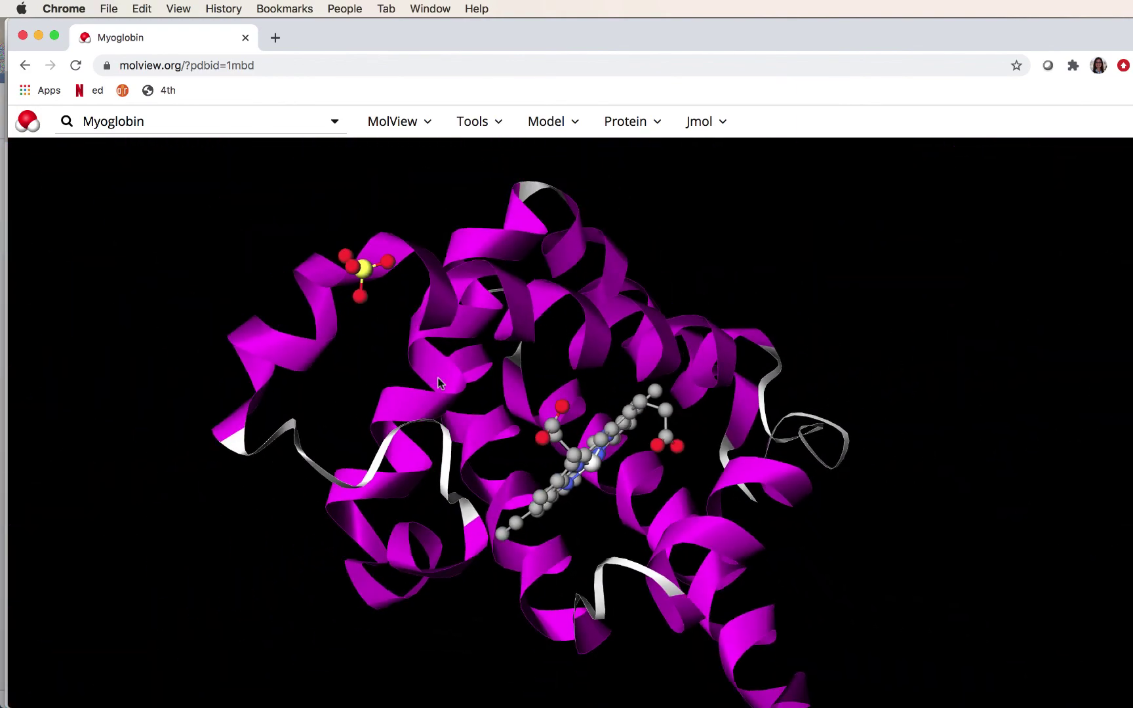
{"action": "left_click_drag", "start_coordinate": [439, 383], "coordinate": [693, 538]}
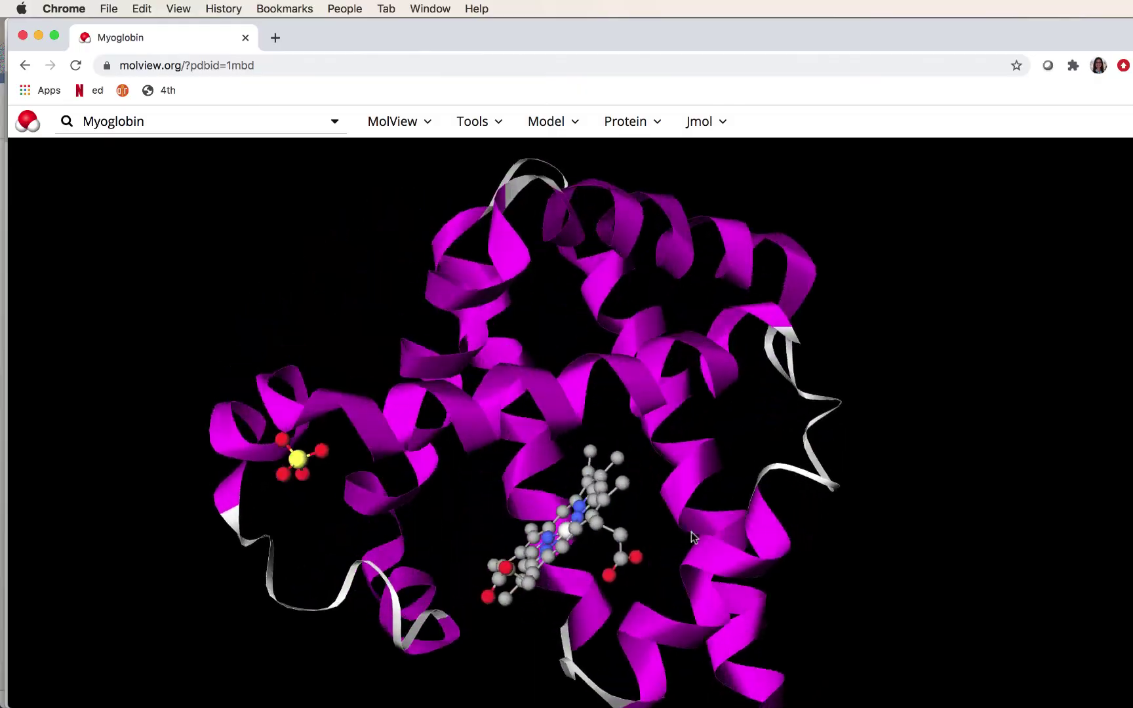